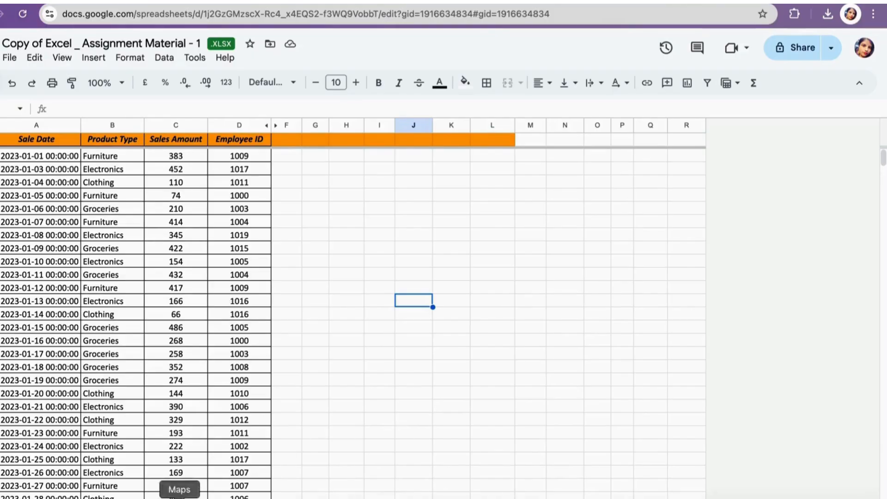
- Switch between the sales data sheet and the question set sheet to review the data and the questions
click(152, 497)
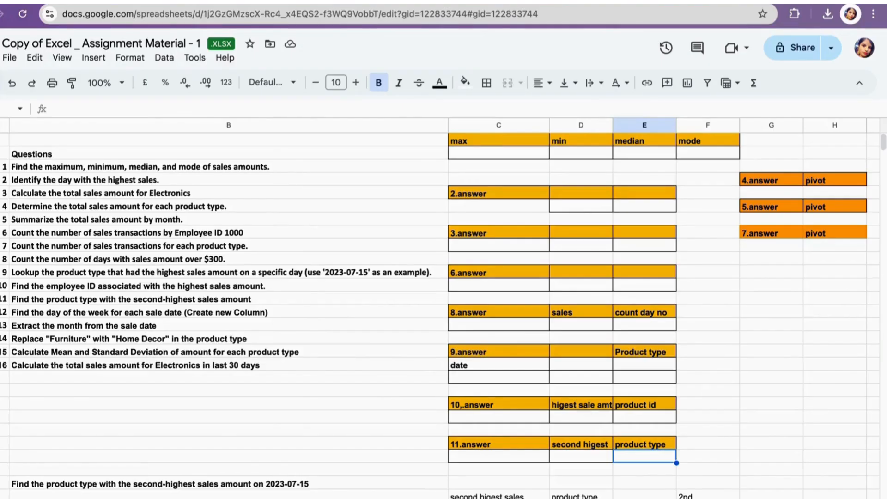
click(140, 489)
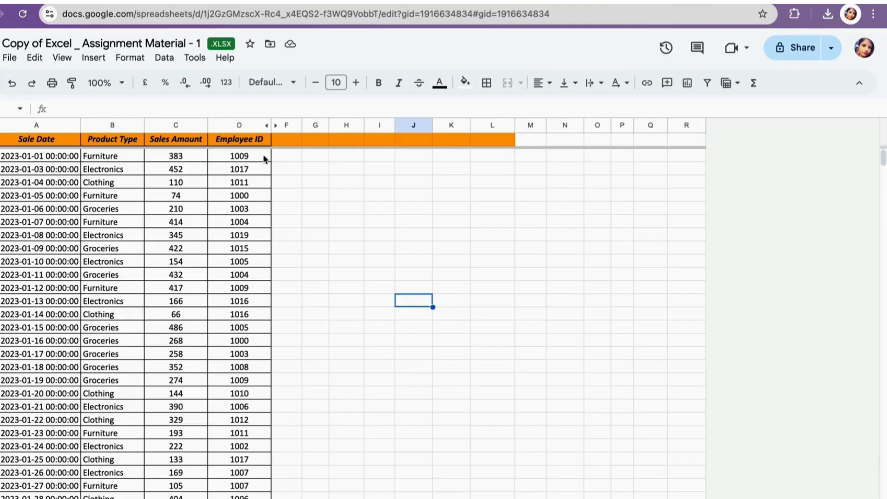
click(214, 490)
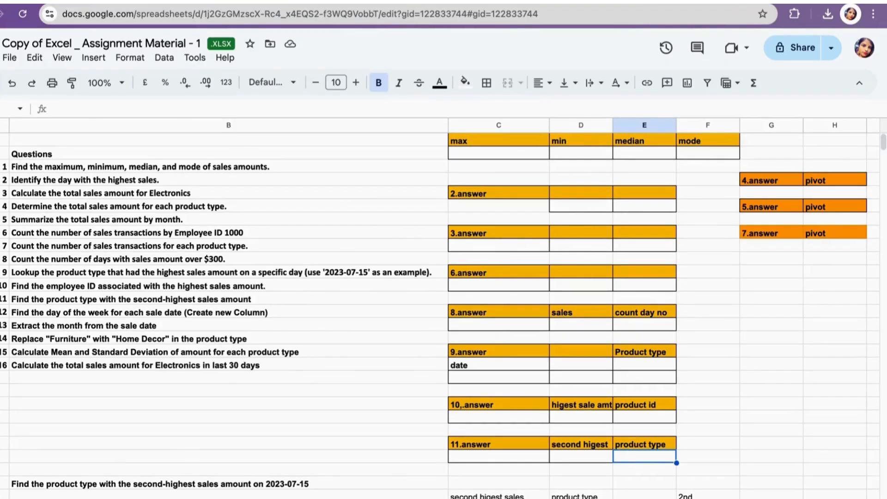
click(100, 484)
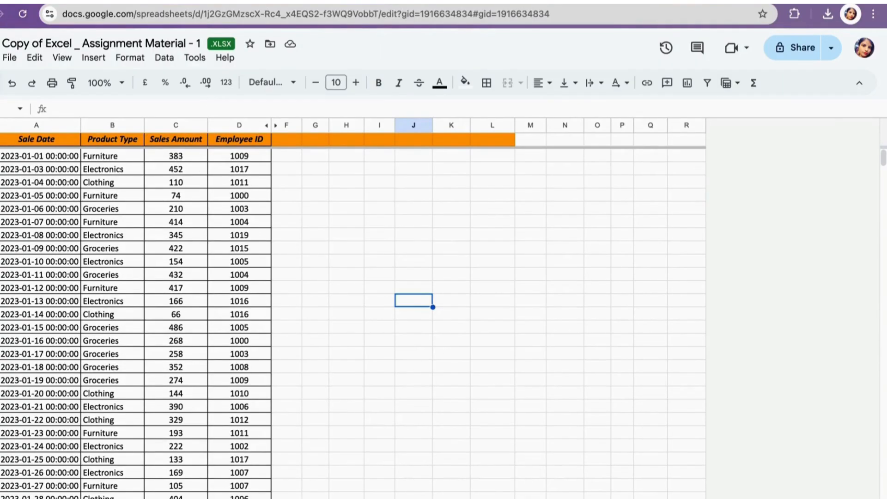
- In the max answer cell, enter a MAX formula over the Sales Amount column of the 'data - 1' sheet
key(alt+Up)
click(490, 154)
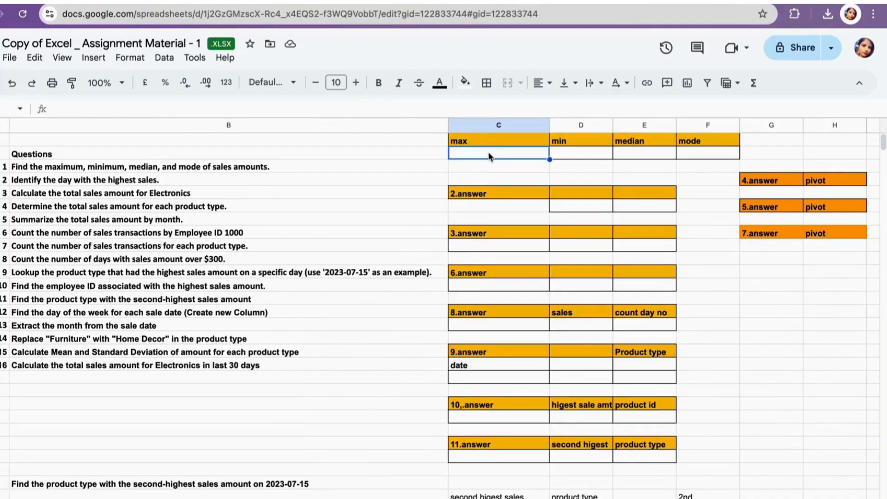
text(=)
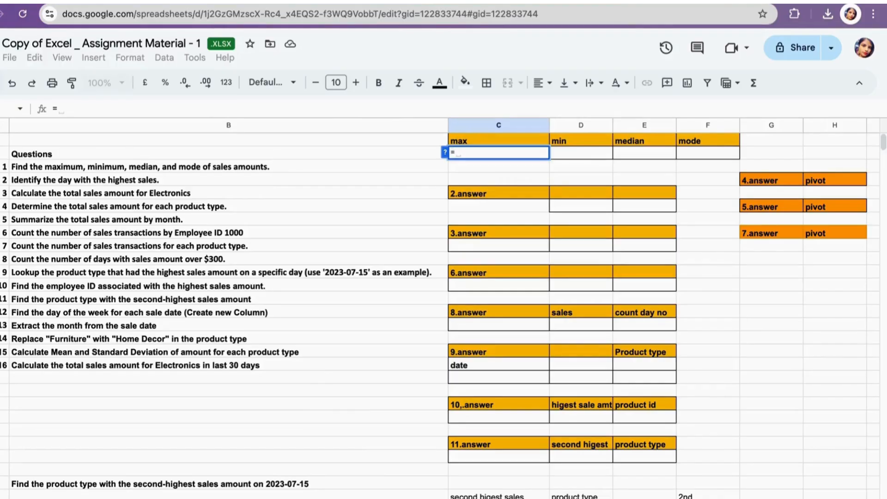
text(ma)
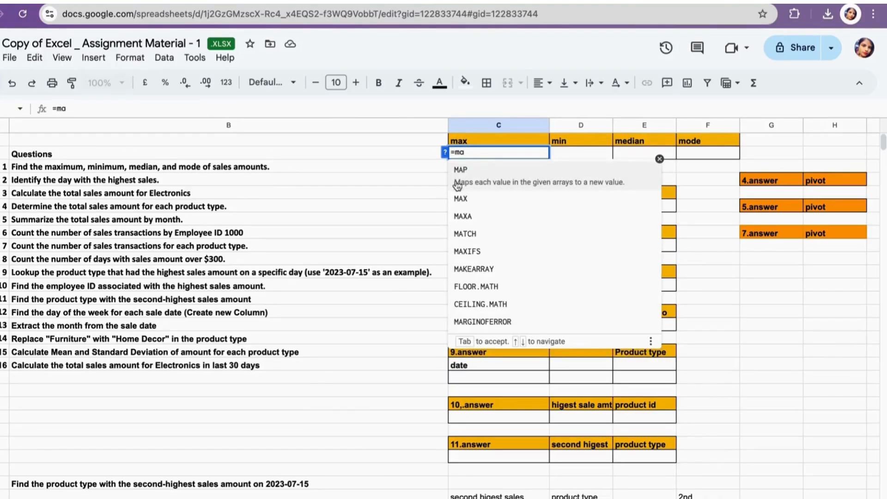
click(471, 187)
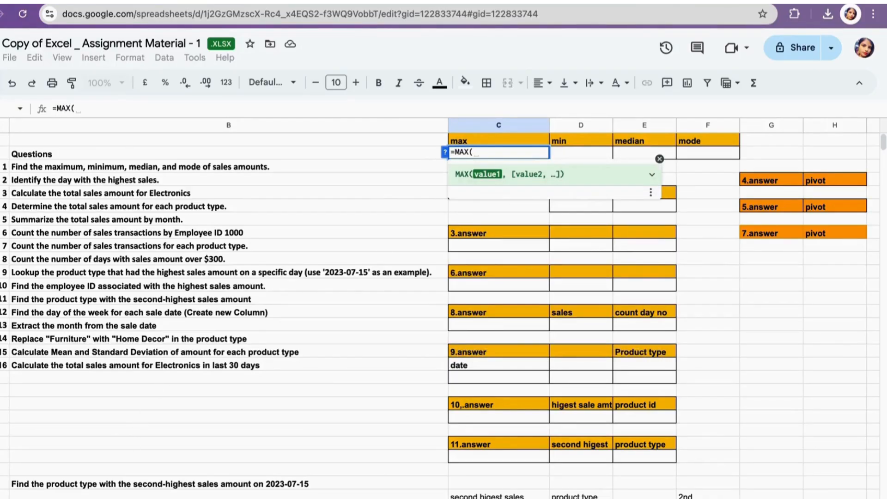
key(alt+Up)
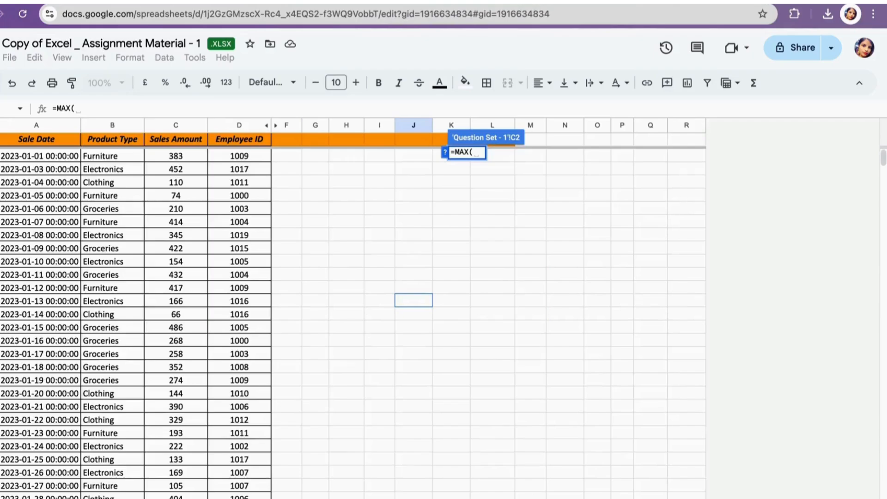
click(173, 125)
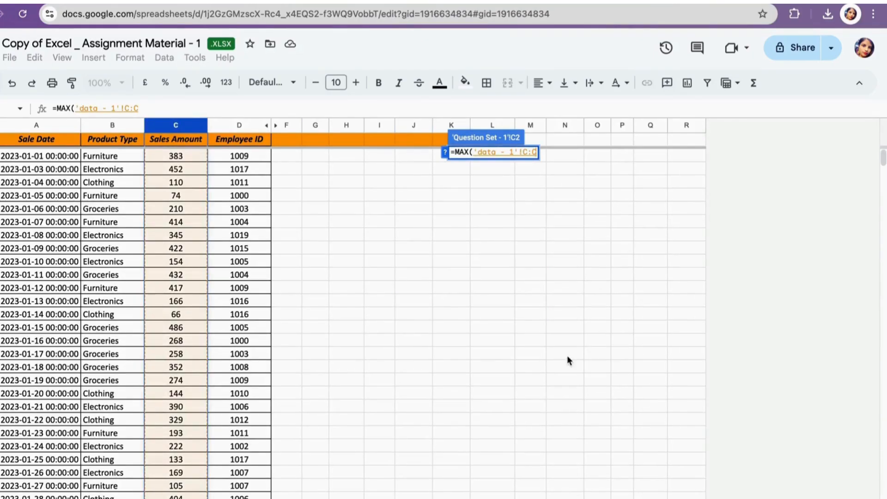
text())
key(Return)
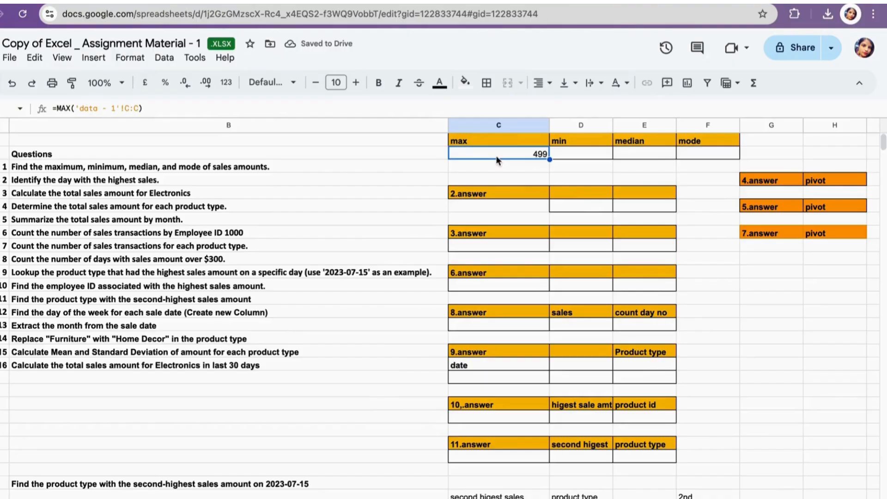
- In the min answer cell, enter a MIN formula over the Sales Amount column of the 'data - 1' sheet
click(575, 153)
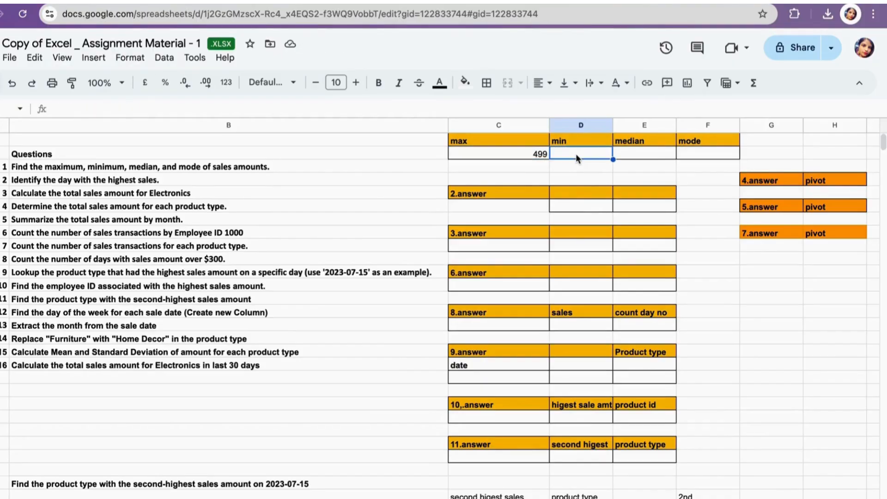
text(=min)
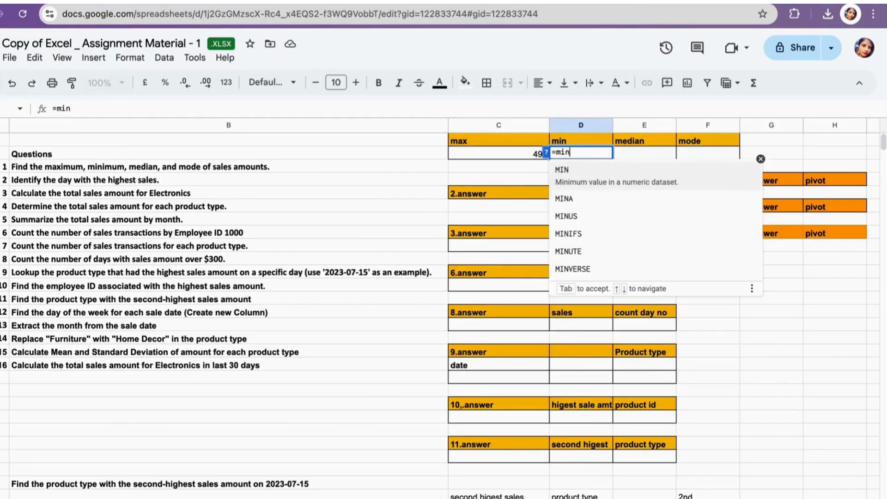
click(563, 170)
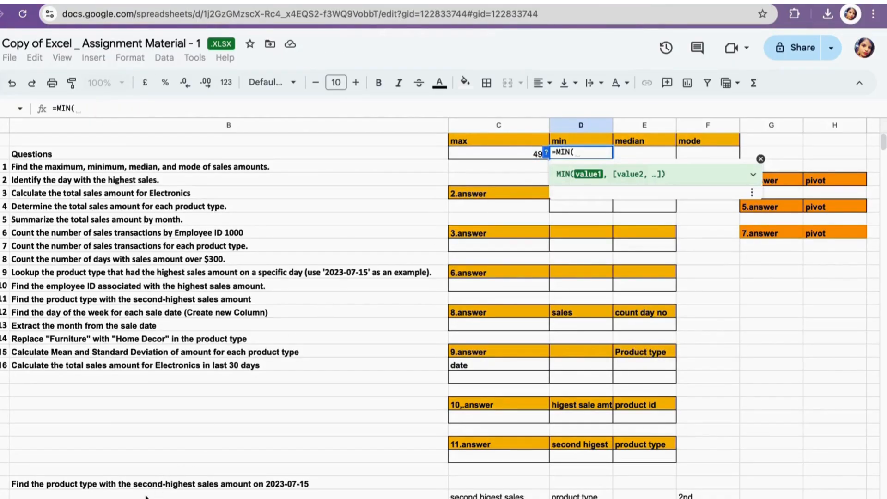
key(ctrl+shift+Page_Down)
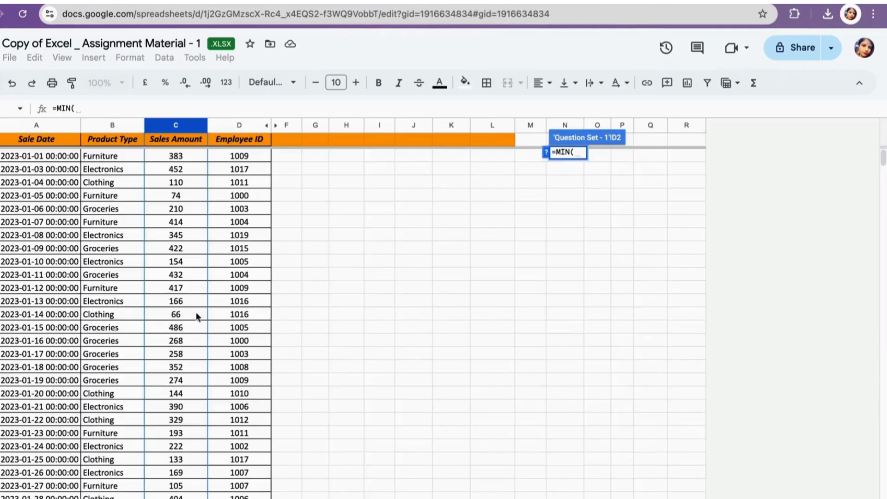
click(177, 123)
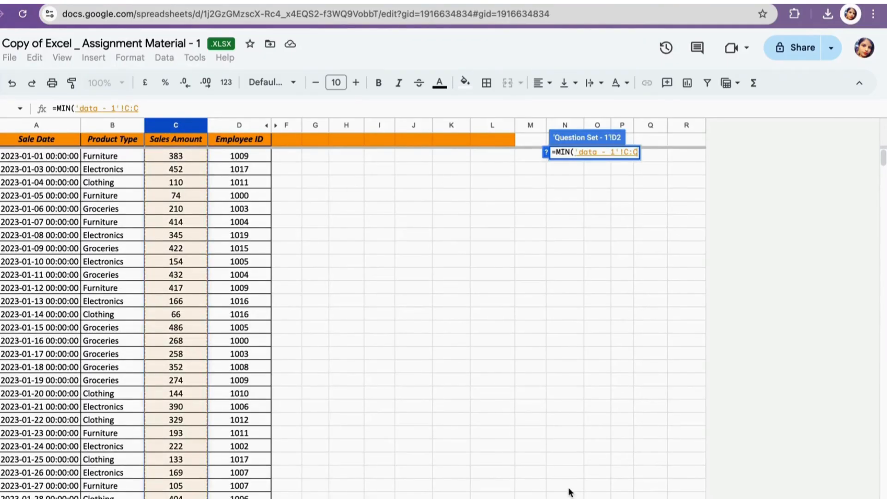
key(Return)
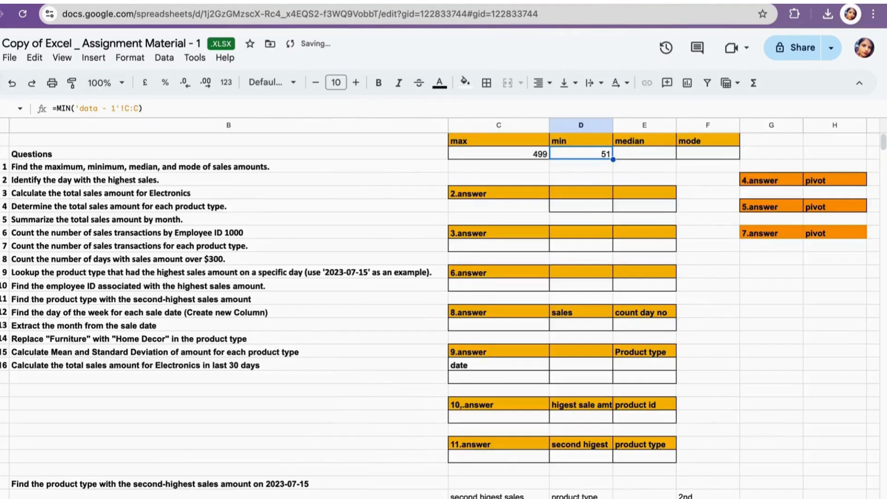
- In the median answer cell, enter a MEDIAN formula over the Sales Amount column of the 'data - 1' sheet
click(634, 154)
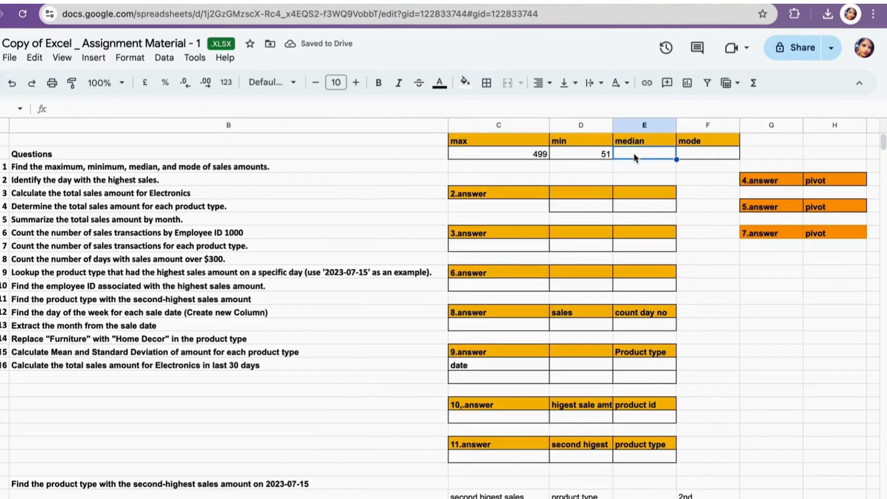
text(=m)
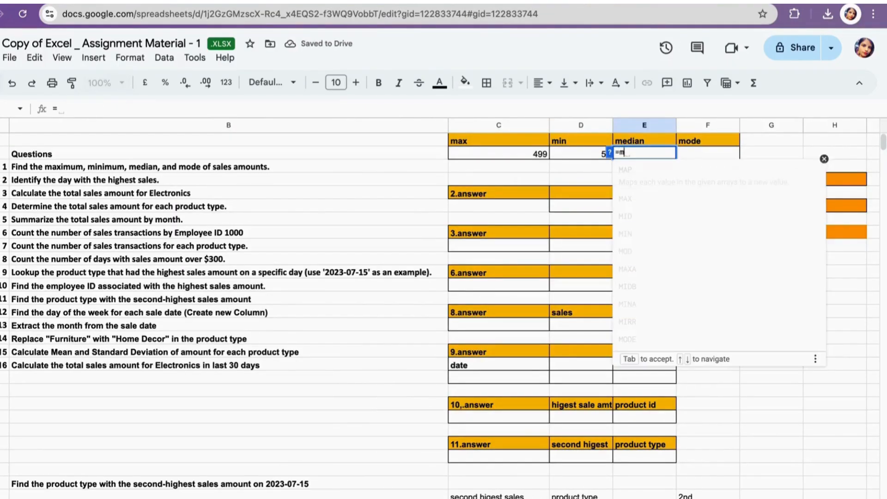
text(ed)
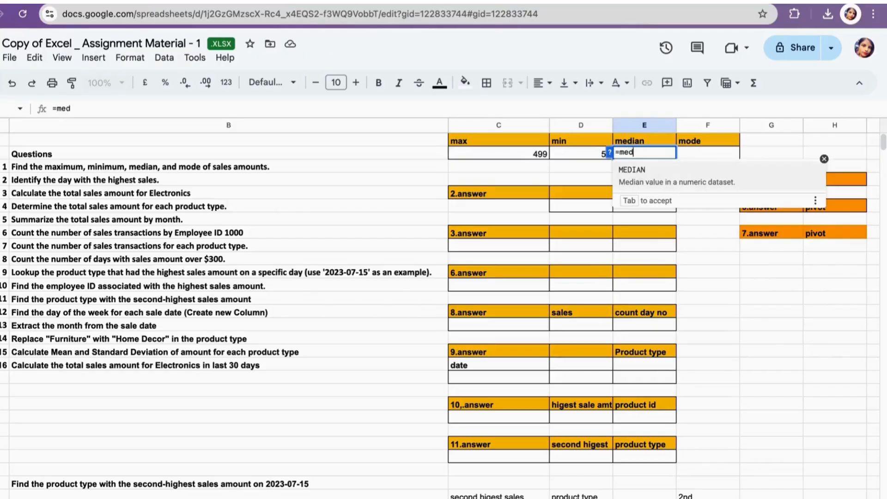
click(632, 169)
key(ctrl+shift+Page_Down)
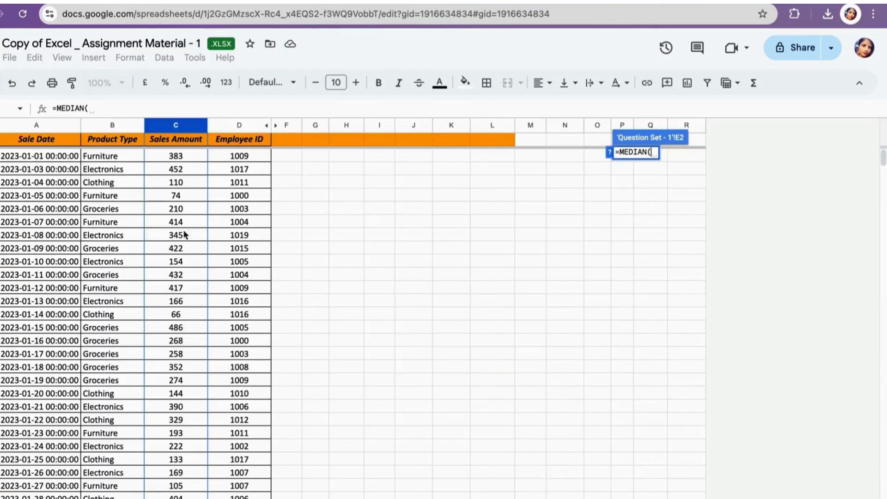
click(176, 124)
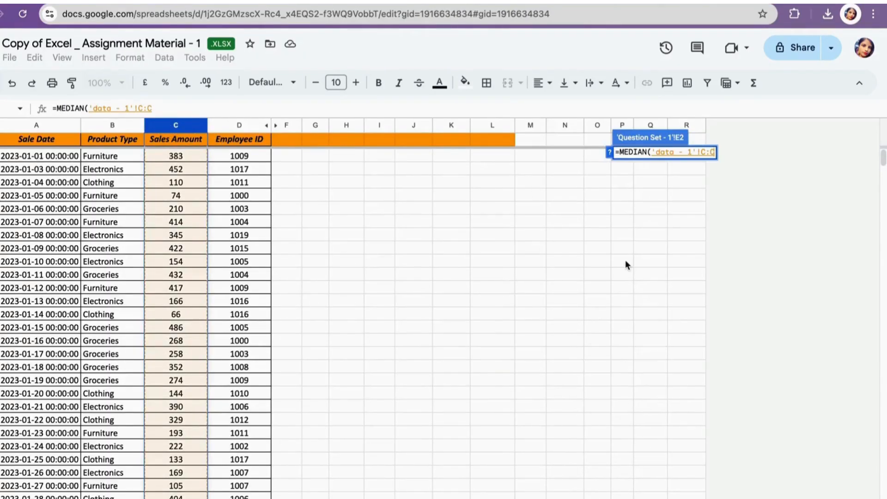
text())
key(Return)
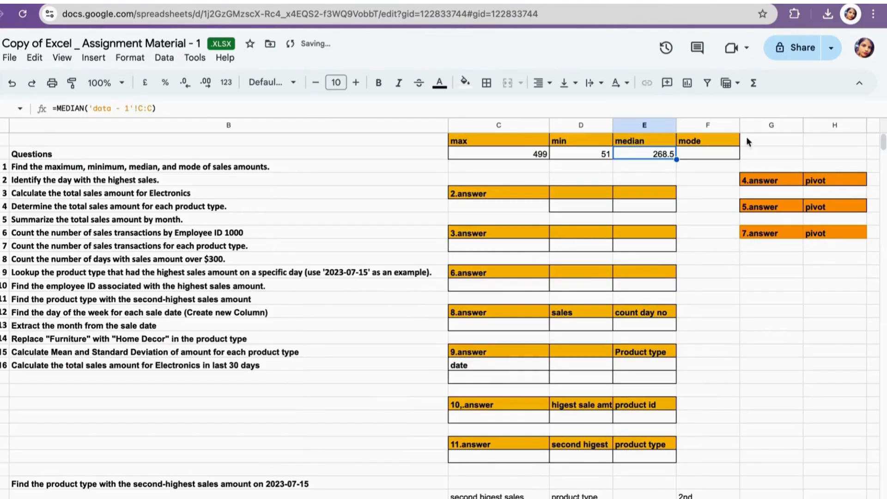
- In the mode answer cell, enter a MODE.SNGL formula over the Sales Amount column of the 'data - 1' sheet
click(698, 154)
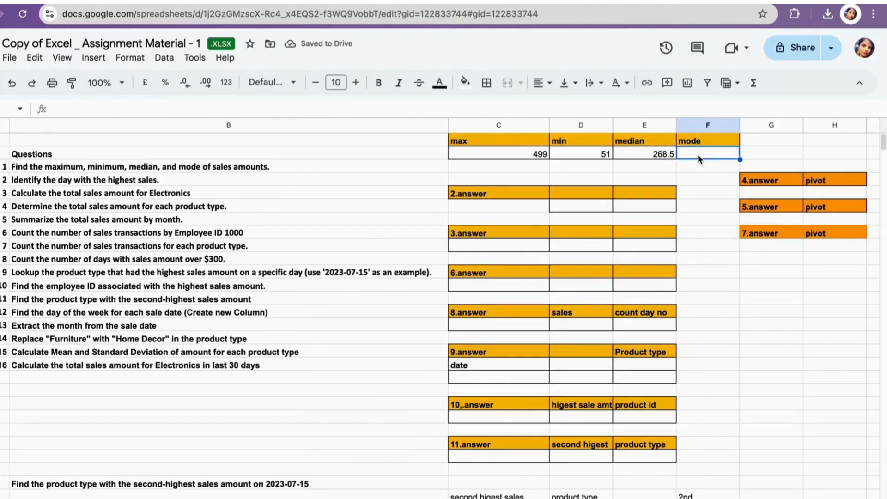
text(=mo)
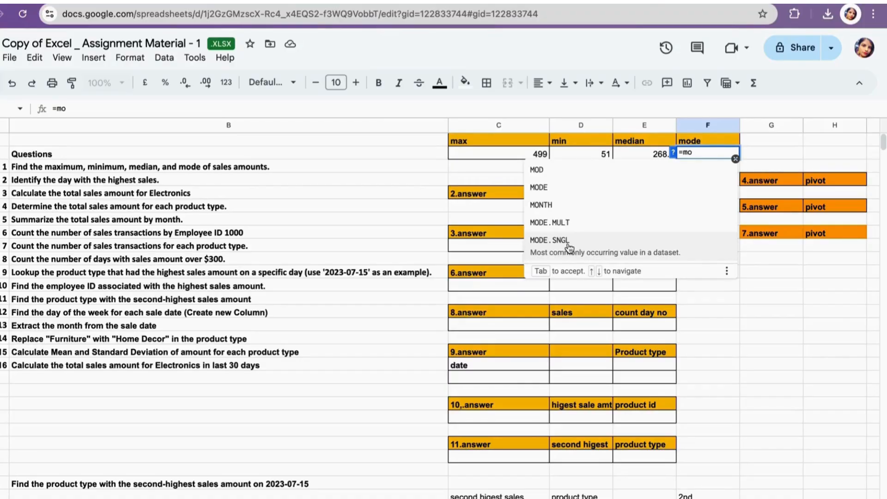
click(569, 247)
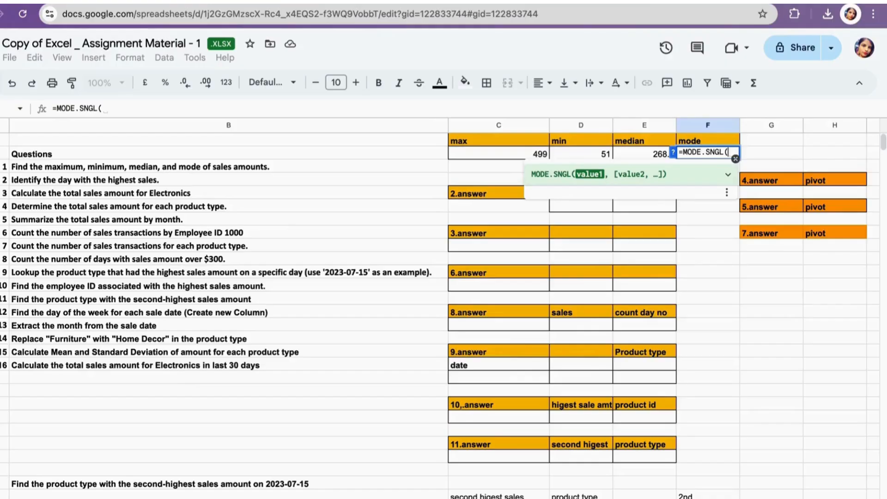
click(139, 498)
click(178, 129)
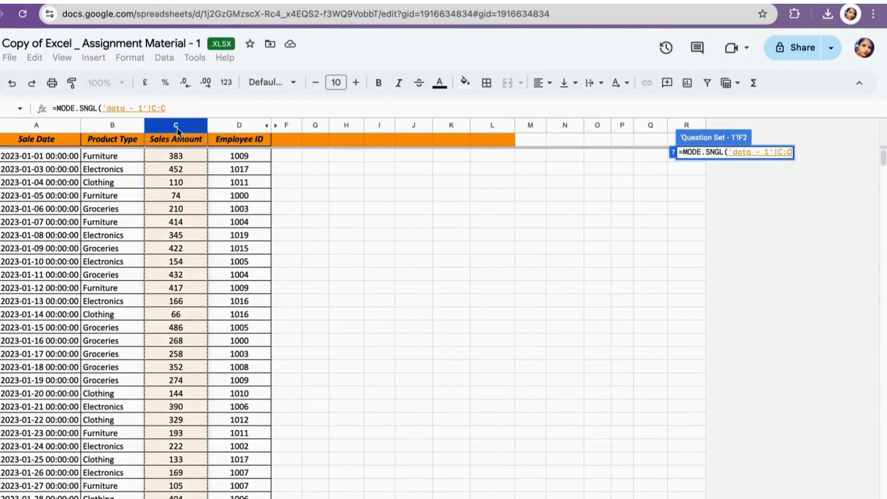
text())
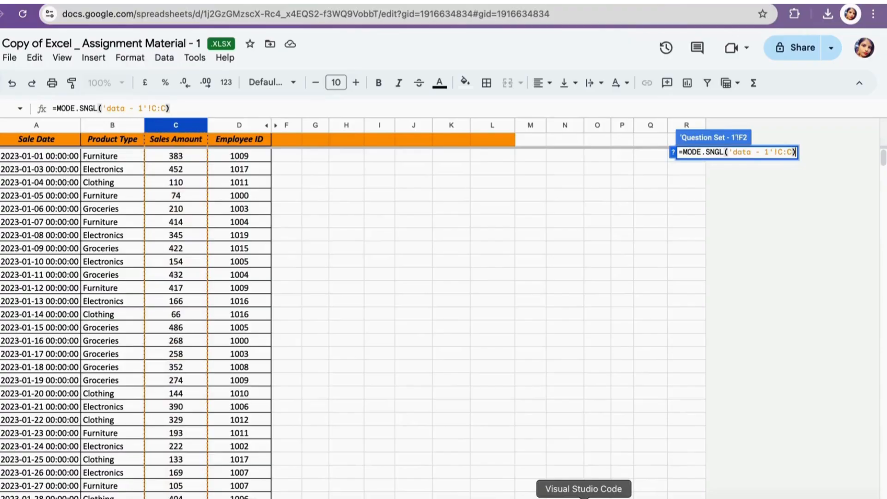
key(Return)
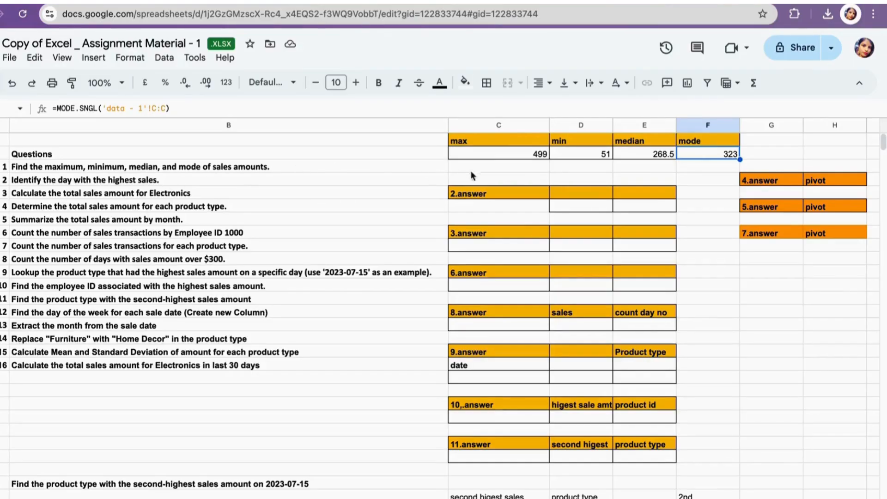
- Label the question 2 answer header cells as "days" and "higest sales"
click(629, 190)
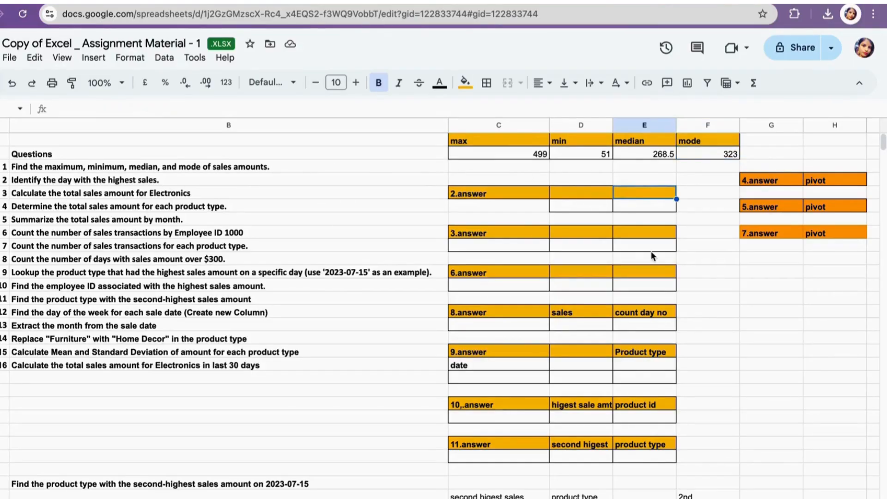
text(days)
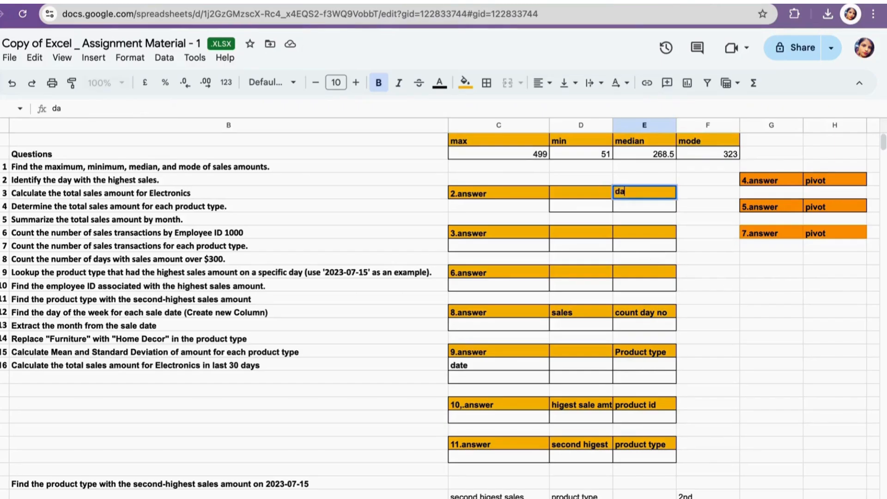
click(567, 188)
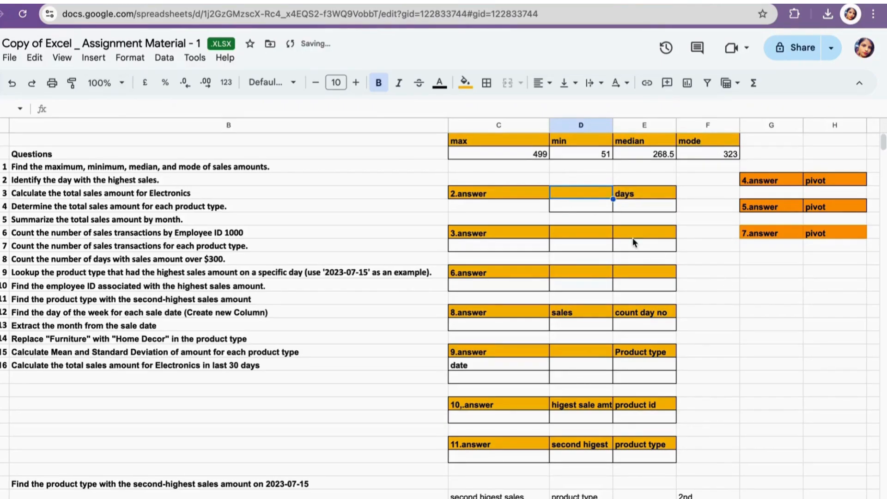
text(higest)
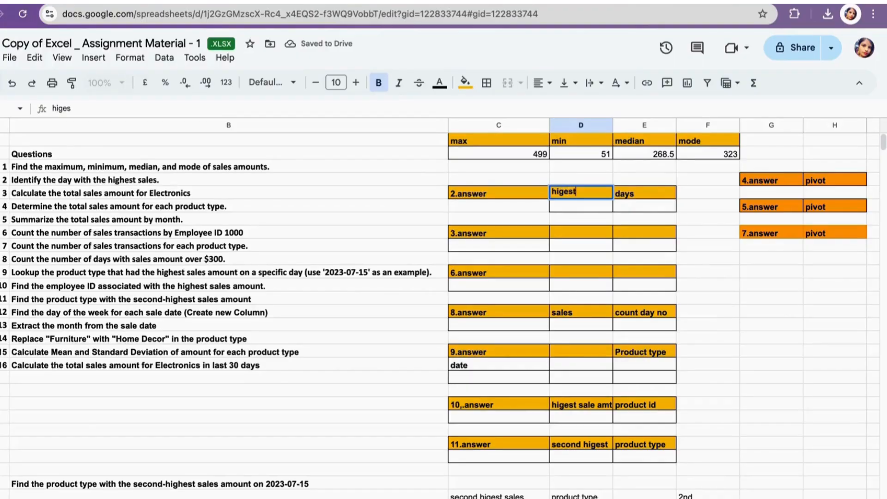
text( sale)
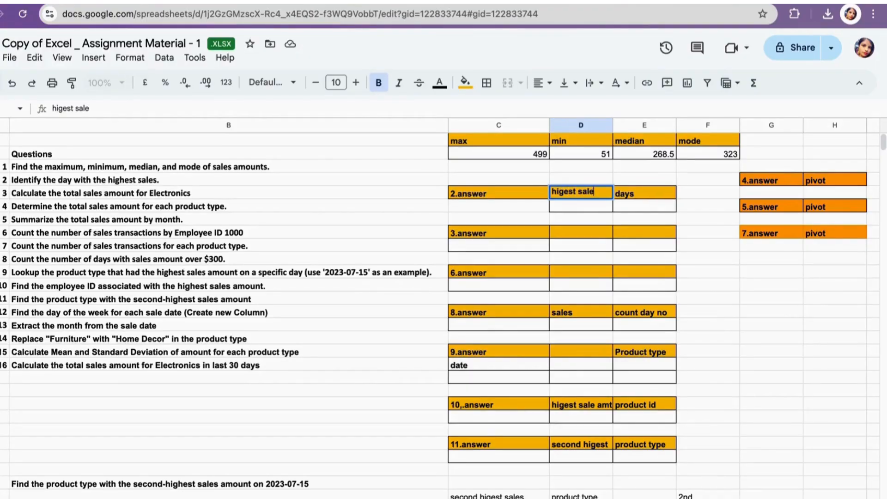
text(s)
click(629, 207)
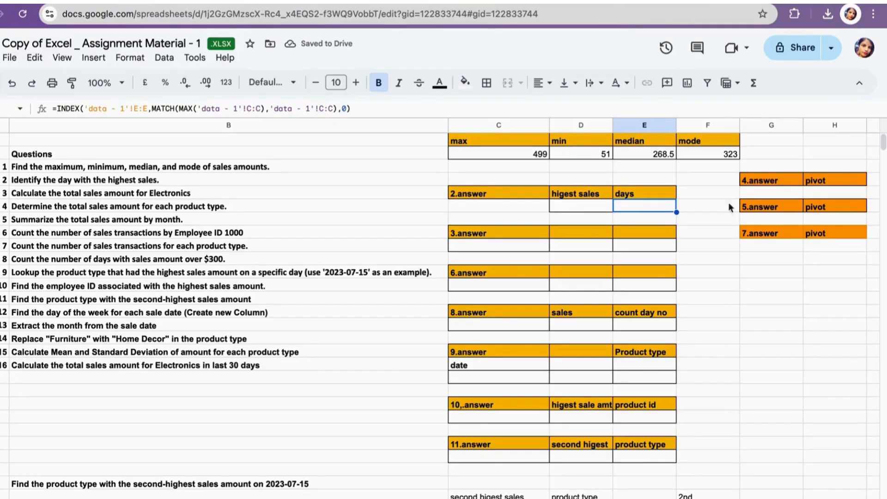
- In the highest sales answer cell, enter a MAX formula over the Sales Amount column of the 'data - 1' sheet
click(585, 206)
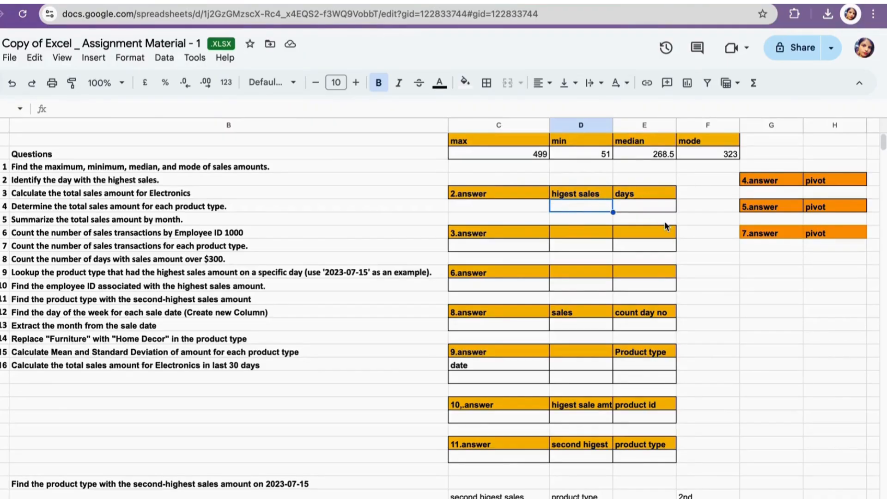
text(ma)
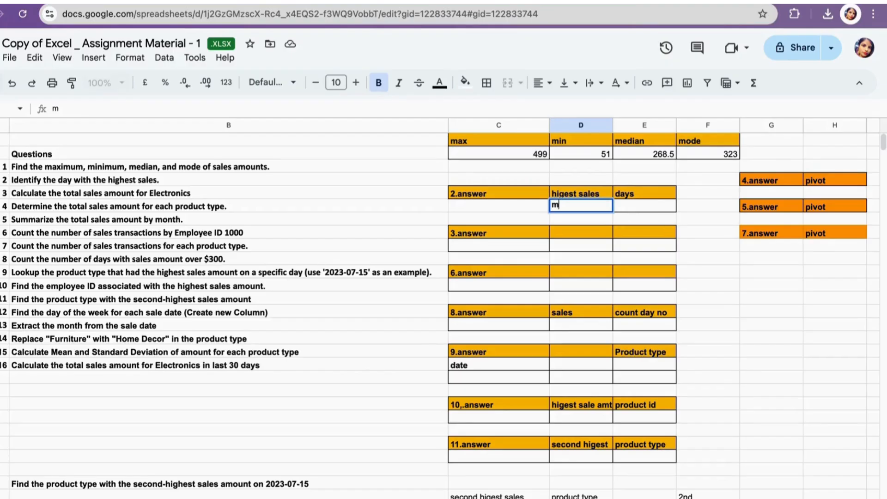
key(BackSpace)
key(BackSpace)
text(=max)
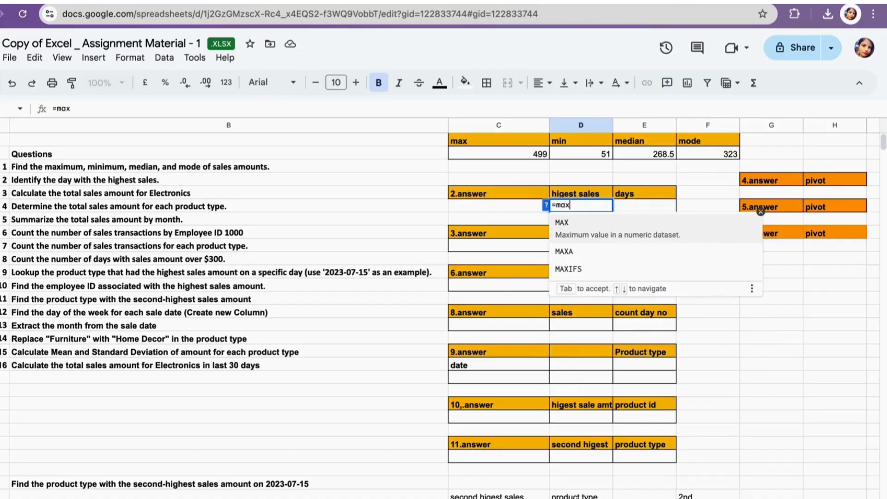
click(574, 224)
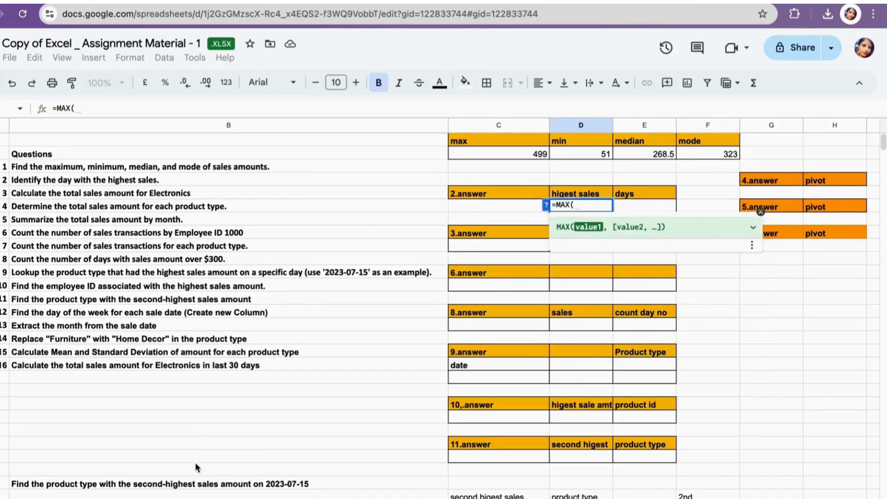
click(192, 498)
click(183, 125)
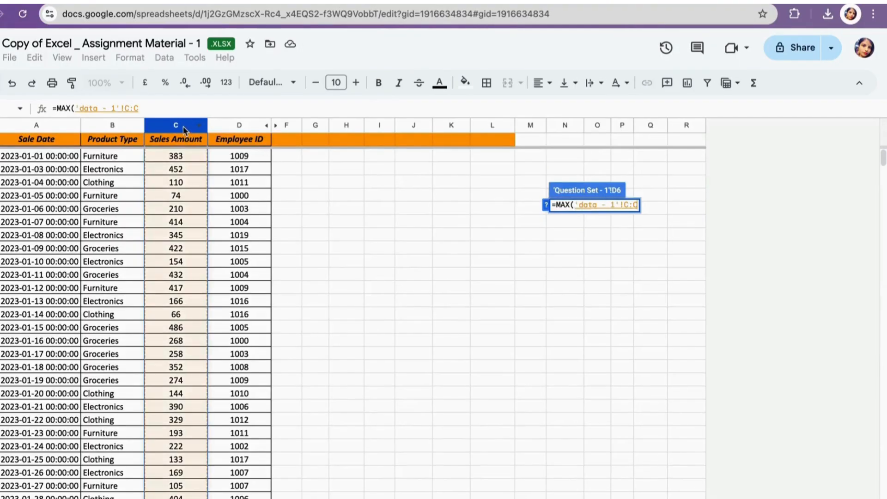
text())
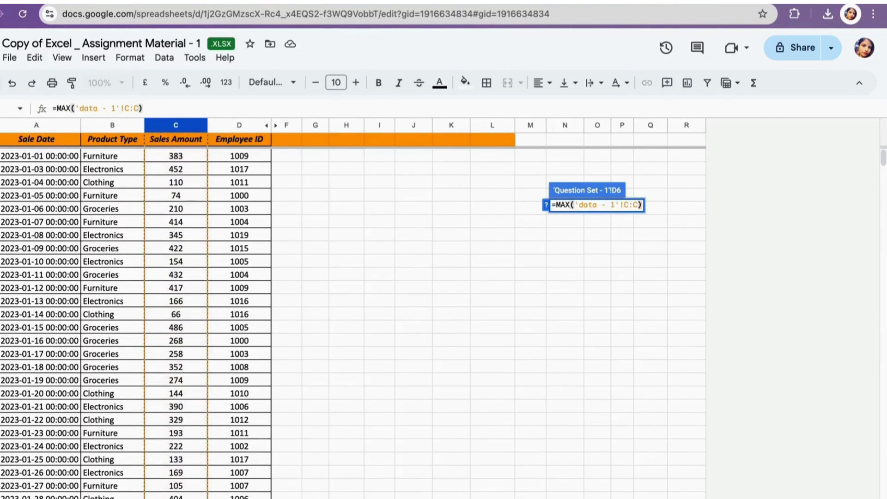
key(Return)
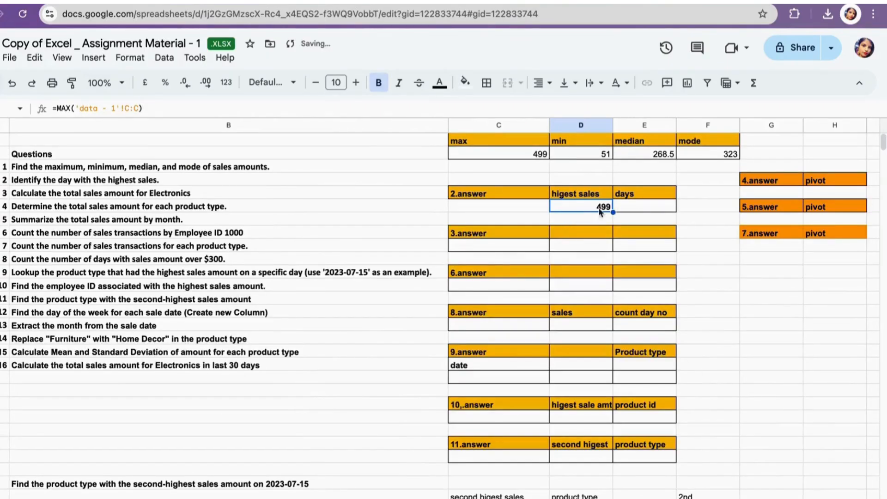
click(636, 204)
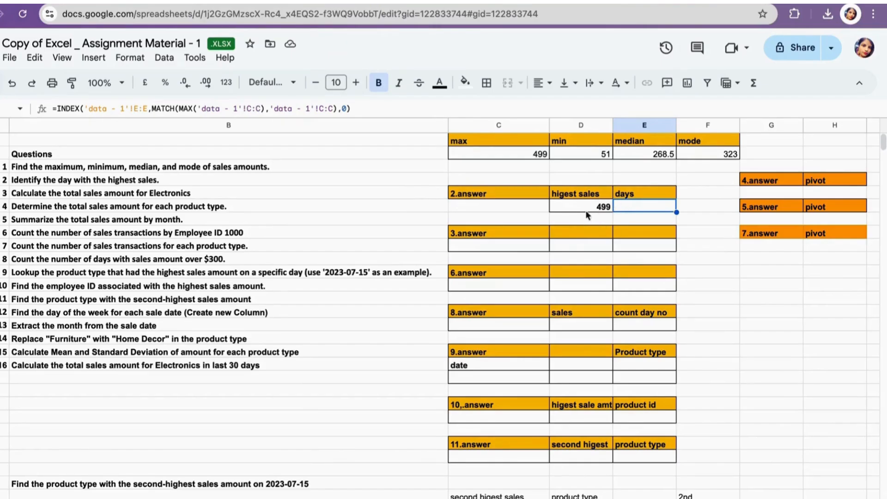
text(=in)
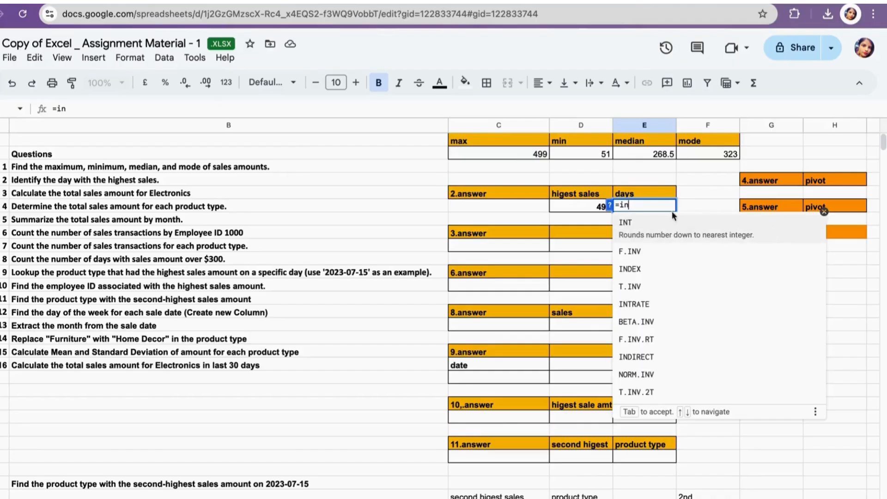
click(634, 264)
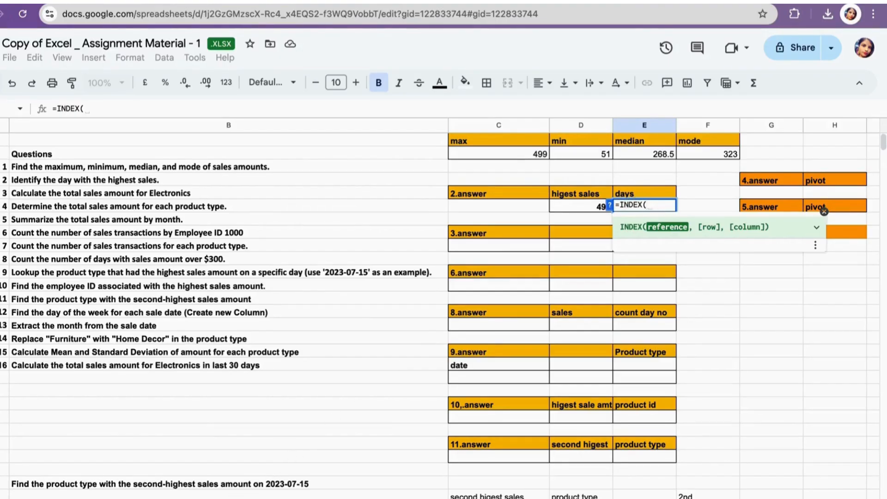
click(185, 498)
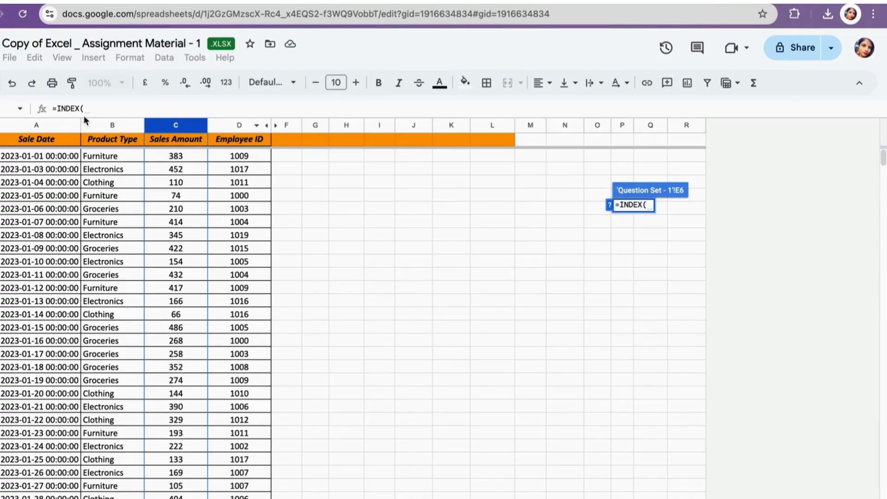
click(176, 497)
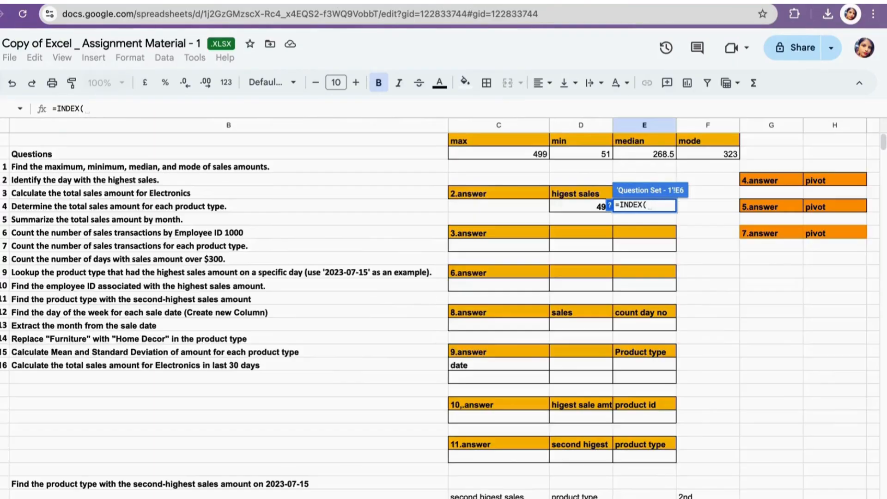
key(BackSpace)
key(BackSpace)
key(BackSpace)
key(BackSpace)
key(BackSpace)
key(BackSpace)
key(BackSpace)
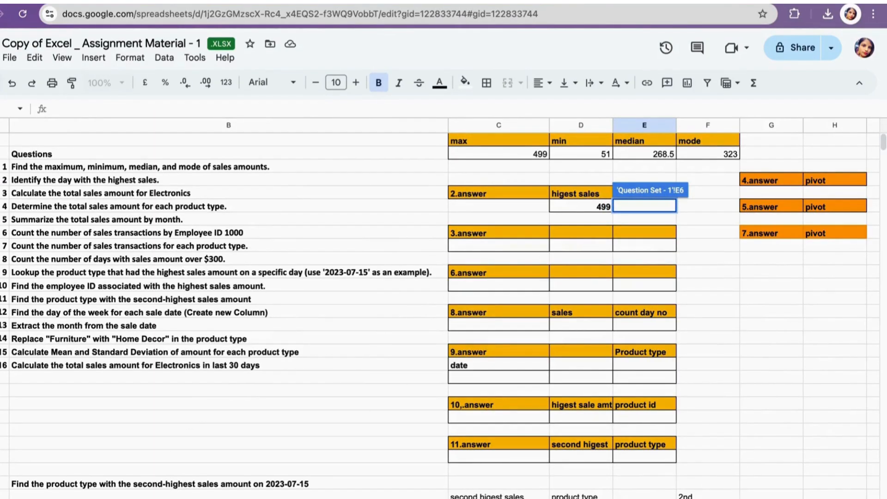
- On the 'data - 1' sheet, add a "Date" header in the first empty column after Employee ID
click(104, 497)
click(283, 145)
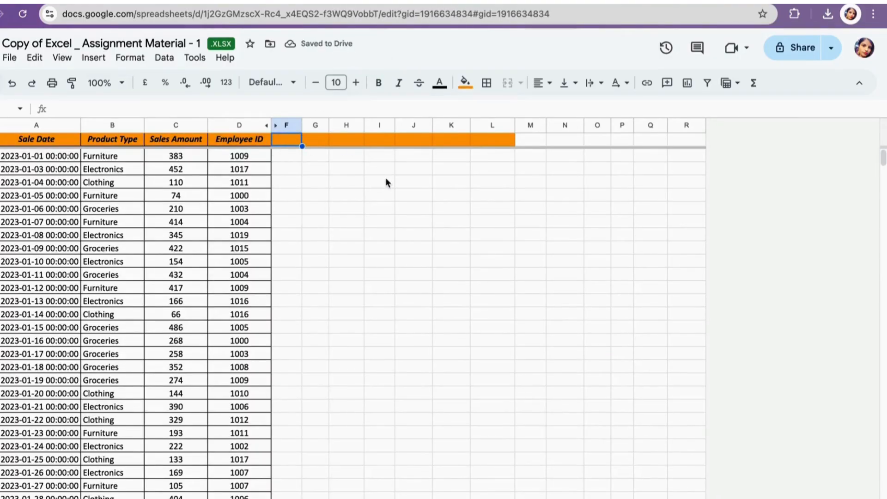
text(Date)
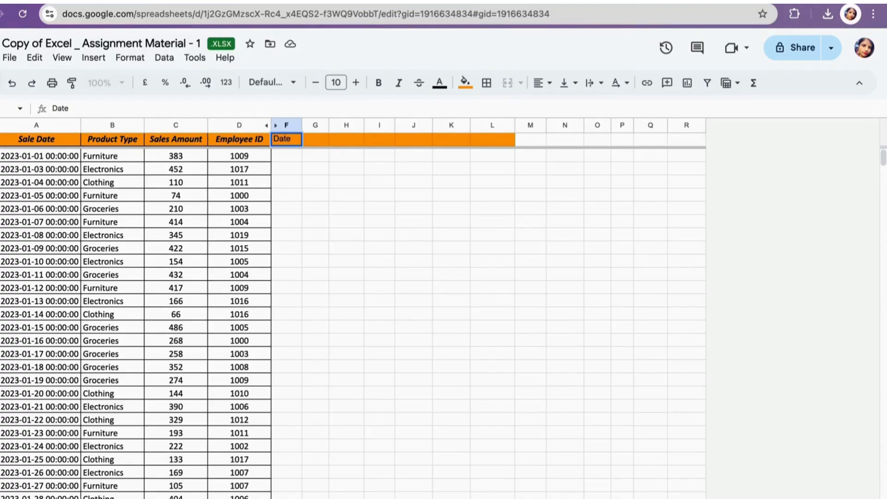
- Fill the Date column with =LEFT(A2,10) to extract each sale's date, accepting the autofill, and widen the column
click(279, 156)
text(=)
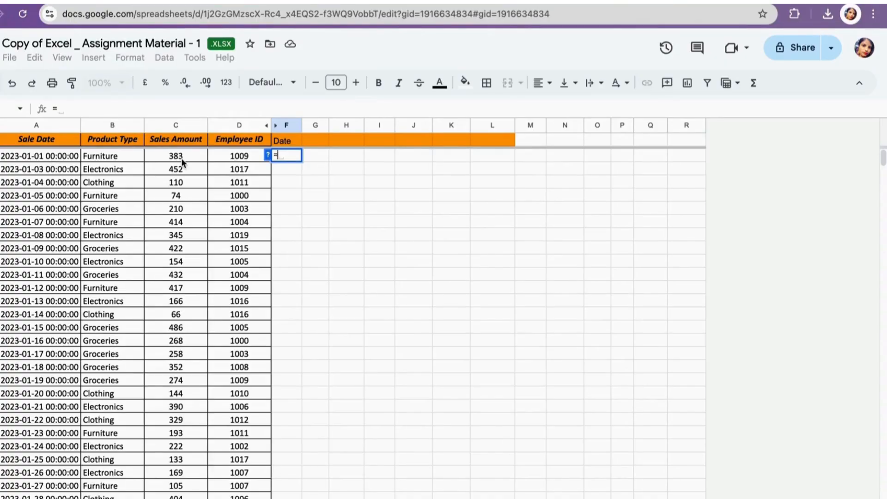
text(le)
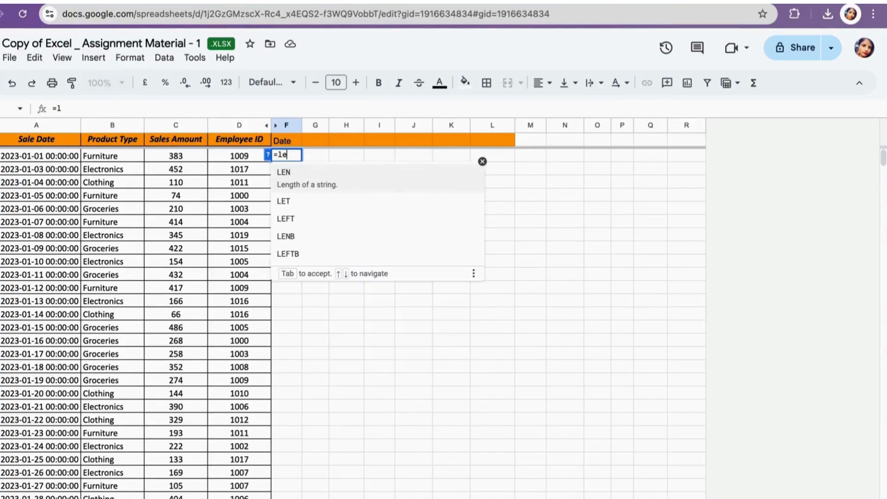
click(289, 210)
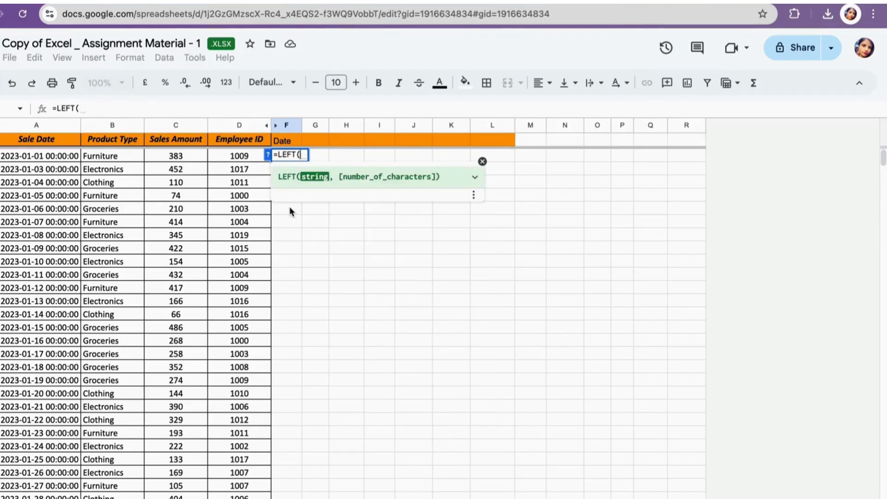
click(58, 158)
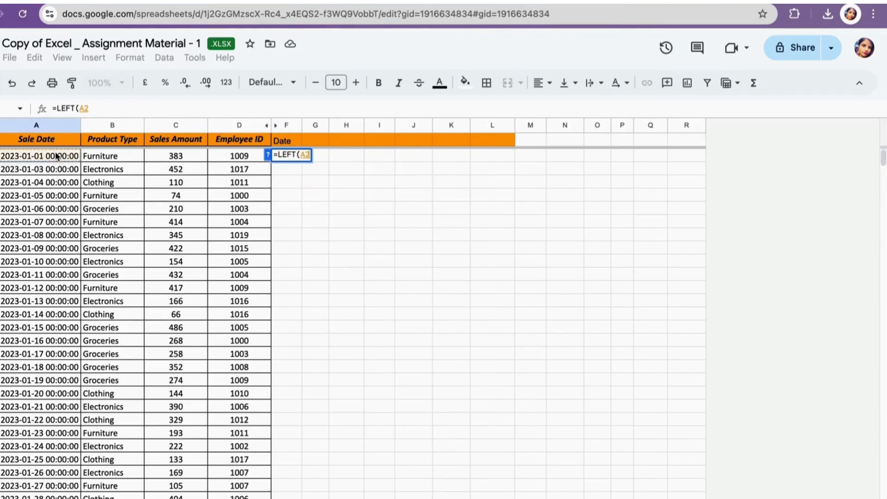
text(,1)
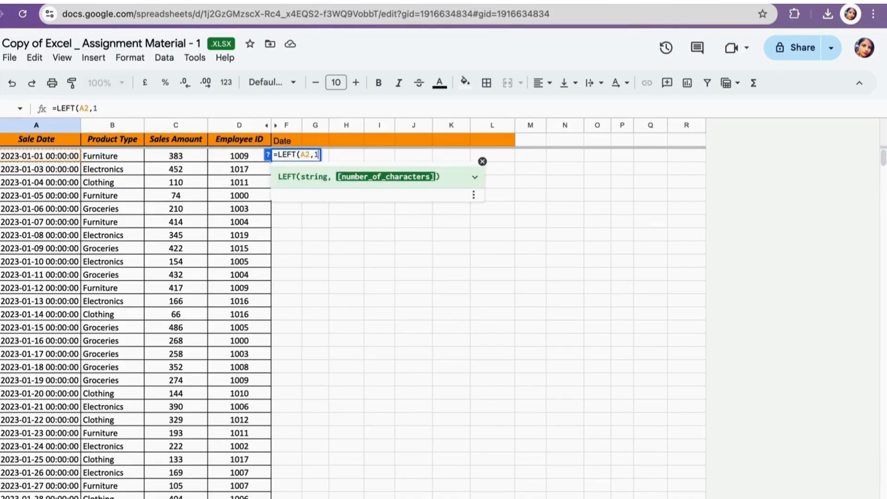
text(0))
key(Return)
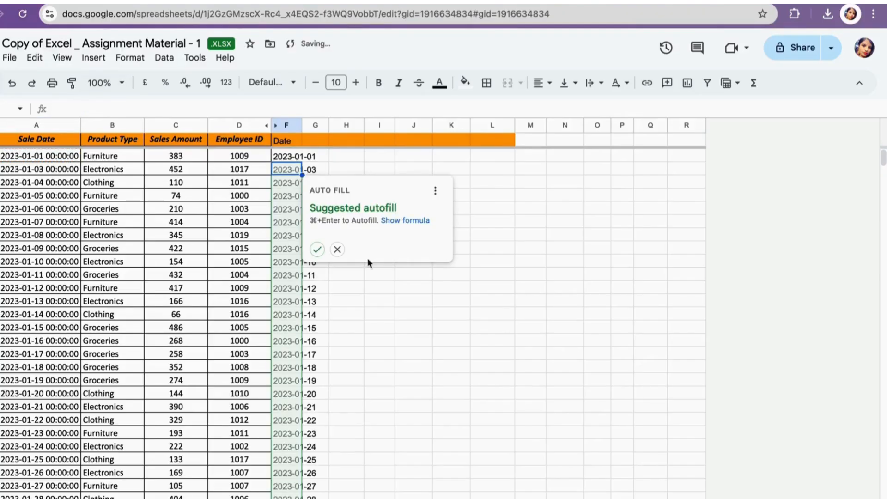
click(317, 249)
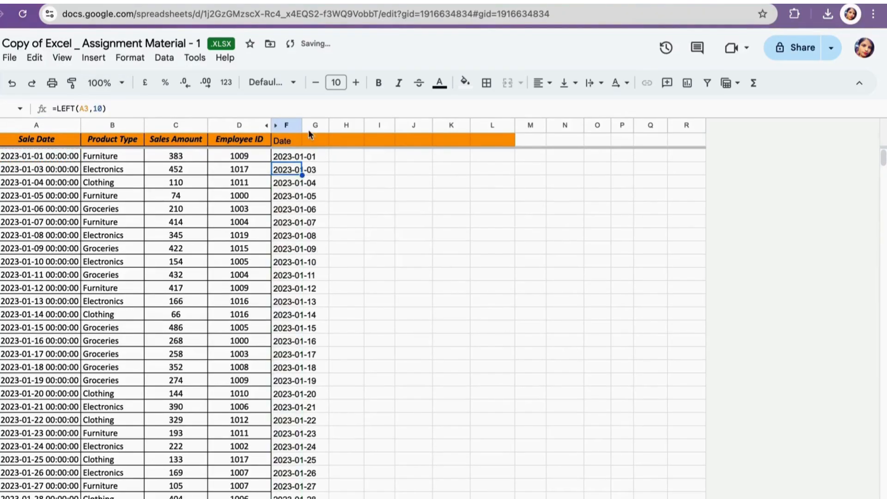
drag(307, 124, 330, 124)
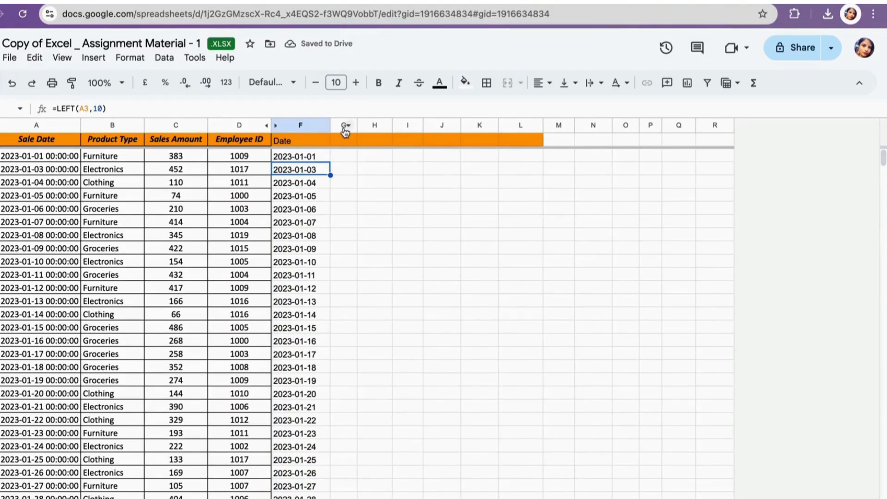
- Add a "Days" header in the next column beside Date
click(343, 138)
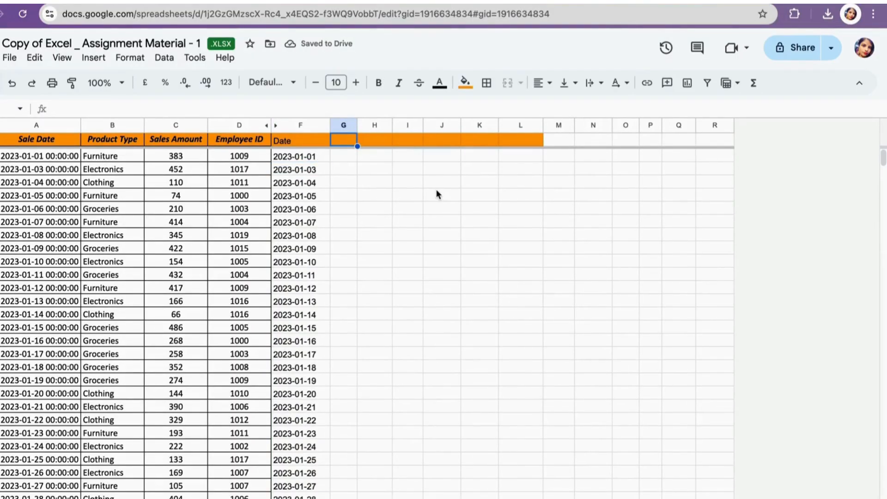
text(D)
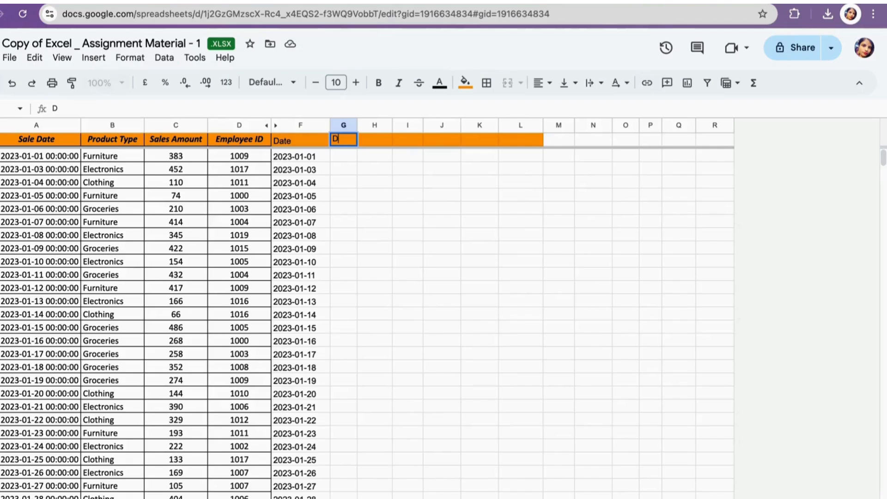
text(ays)
key(Return)
- Fill the Days column with =TEXT(F2,"dddd") to show each sale's weekday name, accepting the autofill
text(=TES)
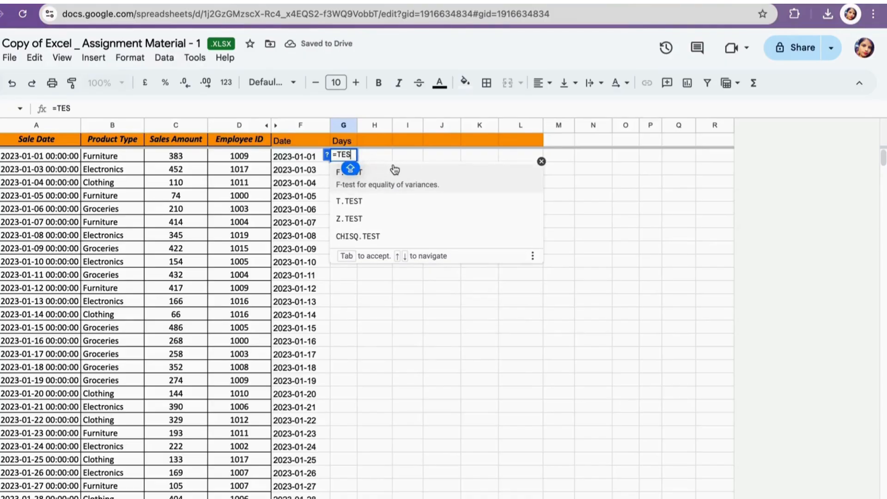
key(BackSpace)
key(BackSpace)
key(shift)
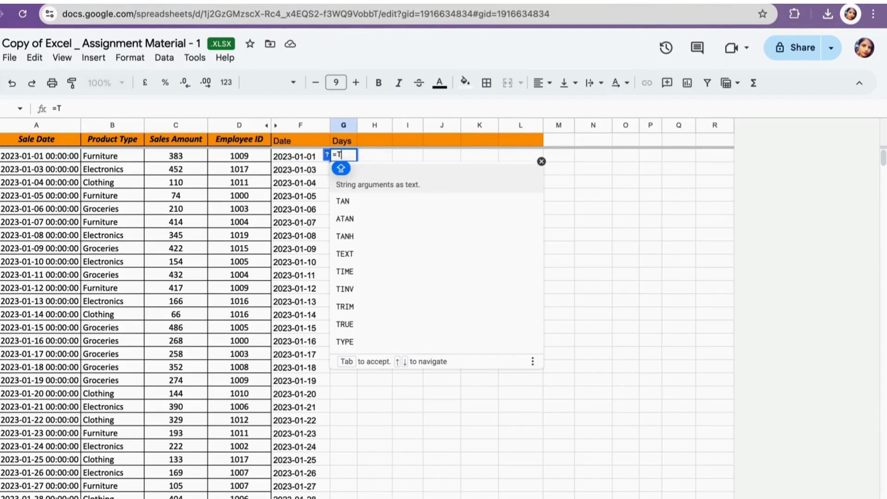
text(EXT)
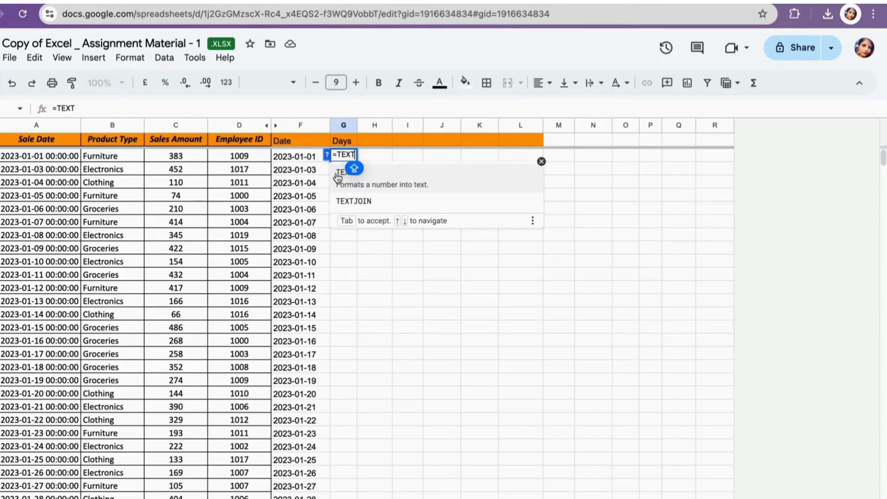
text(()
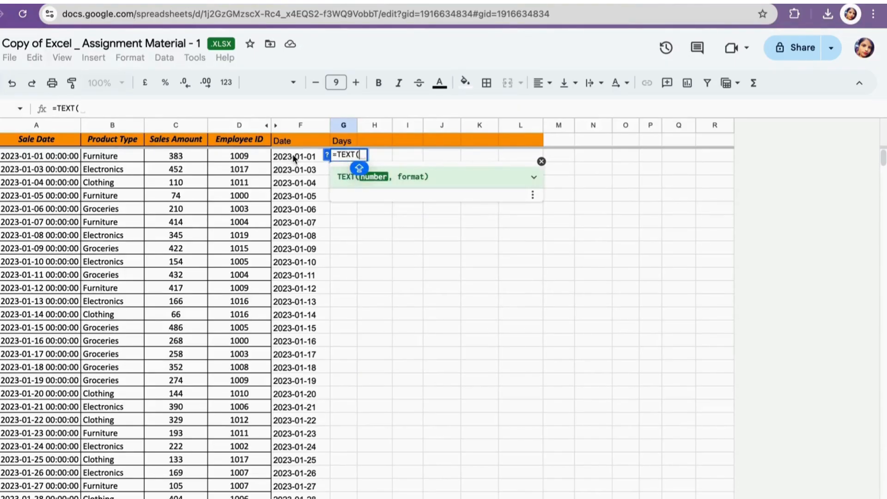
click(289, 156)
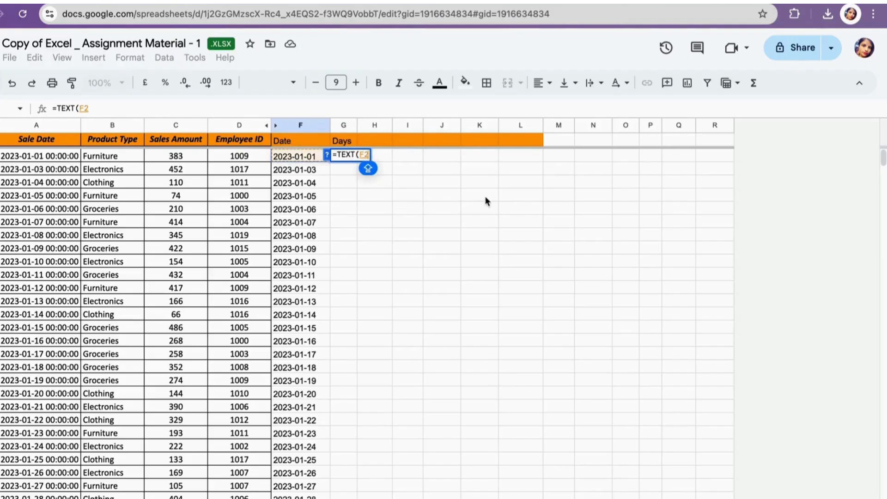
text(,)
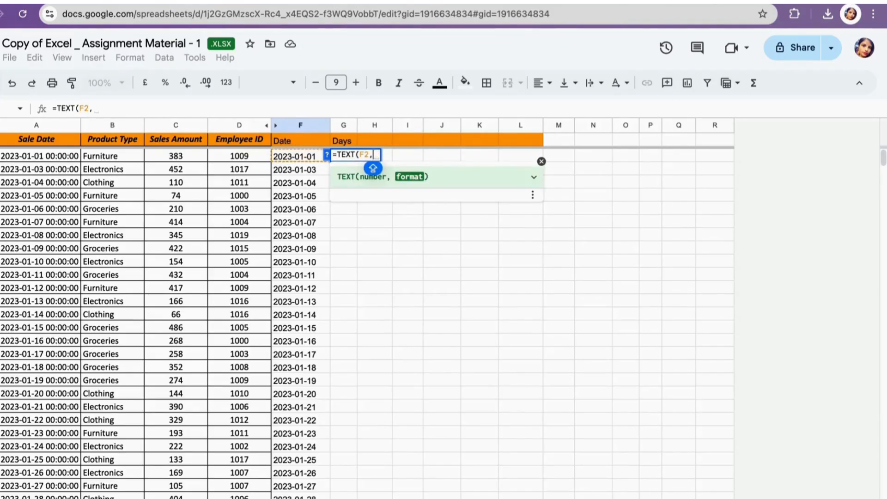
text(")
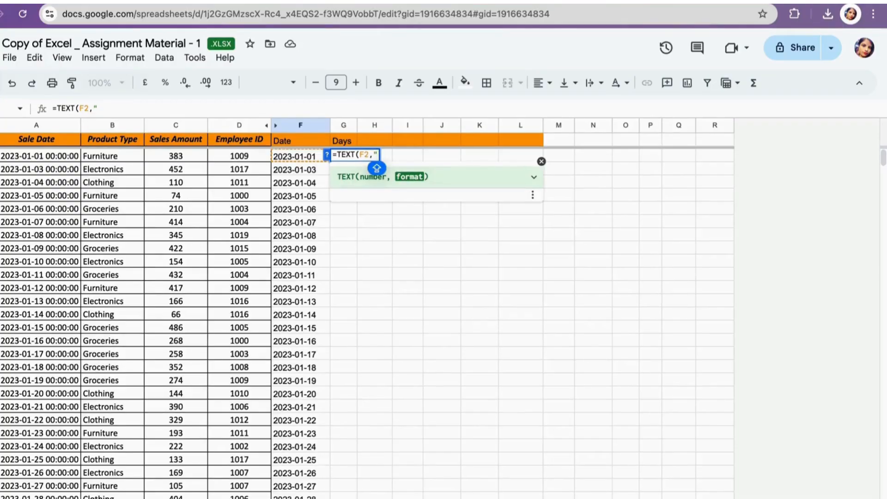
text(dddd)
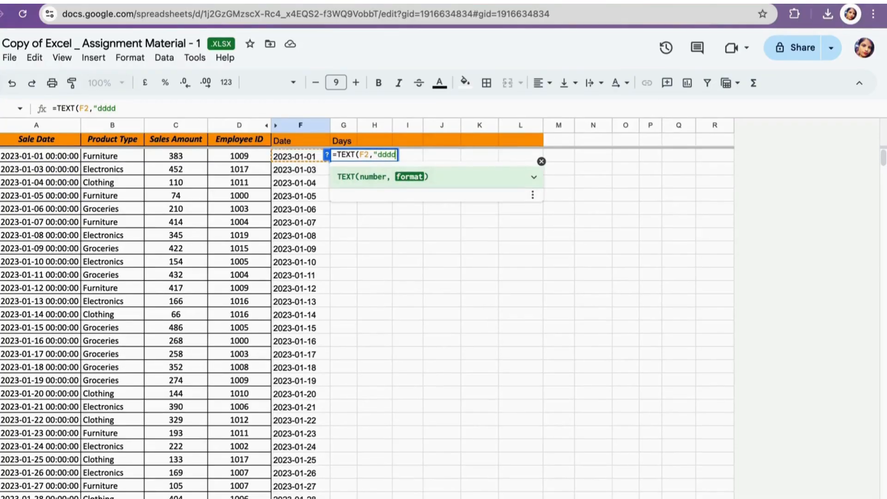
text("))
key(Return)
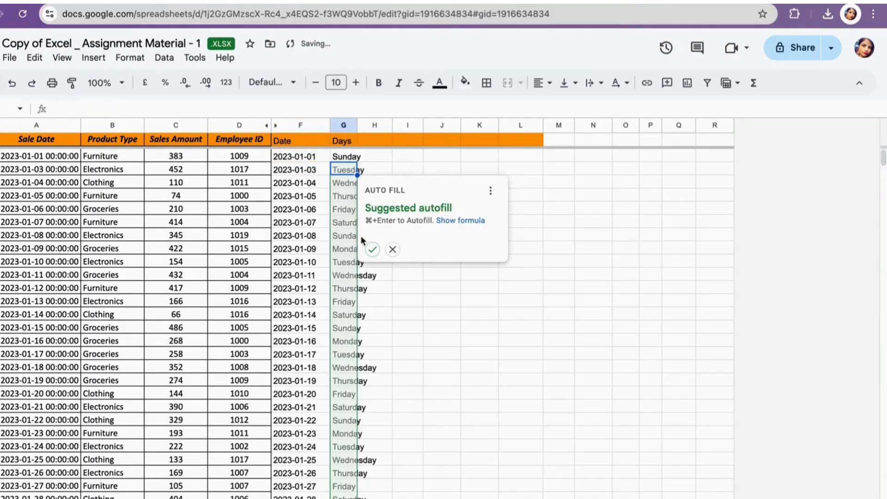
click(370, 248)
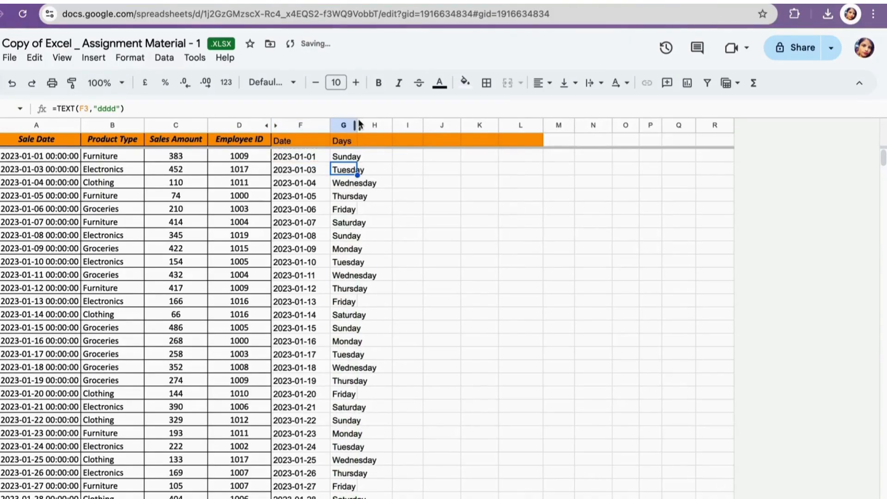
- Widen the Days column and add a "month" header in the next empty column
drag(358, 124, 389, 124)
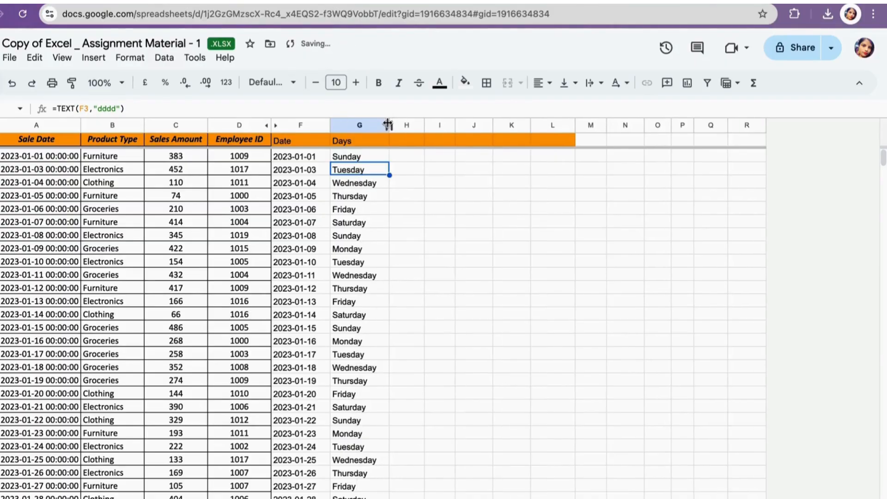
click(403, 140)
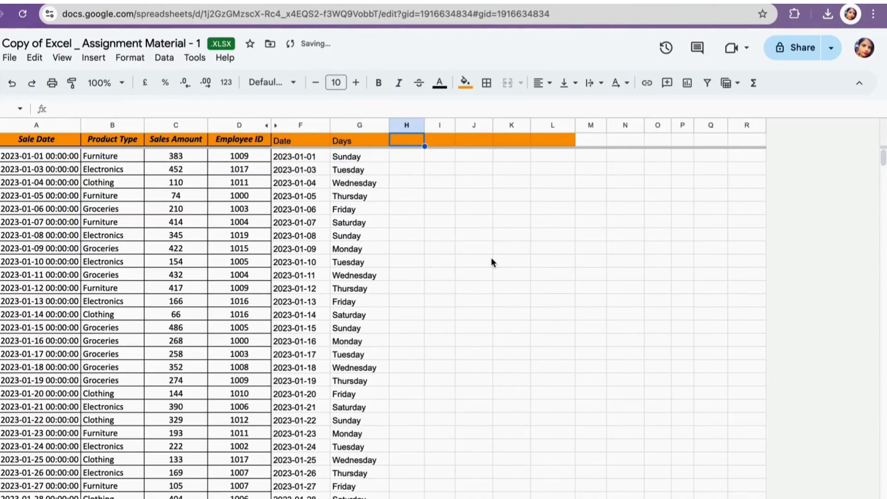
text(month)
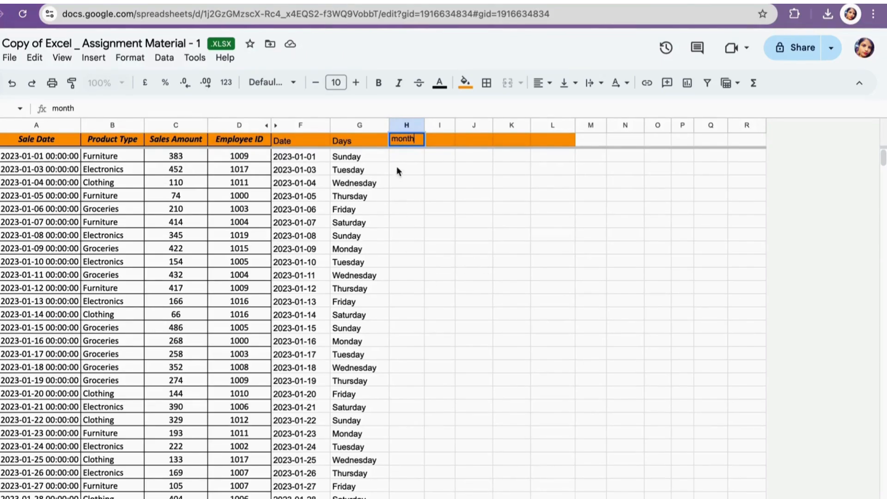
key(Return)
- Fill the month column with =TEXT(F2,"mmmm") to show each sale's month name, accepting the autofill
text(=)
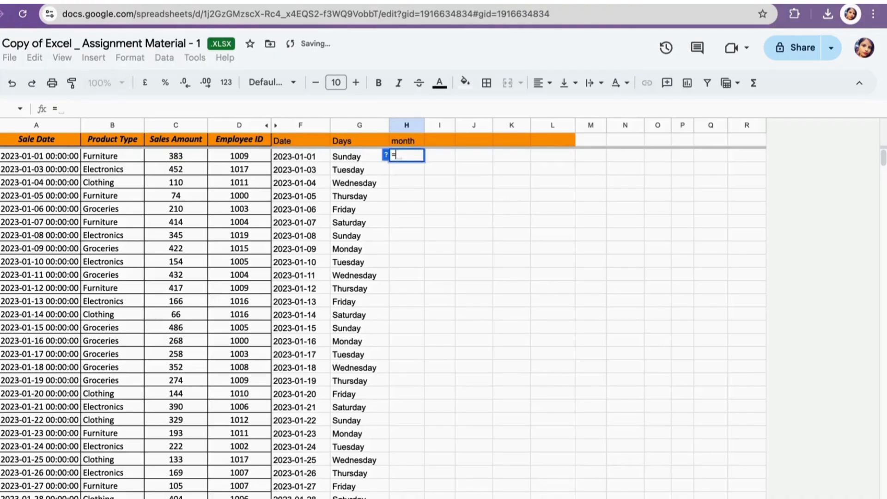
text(tex)
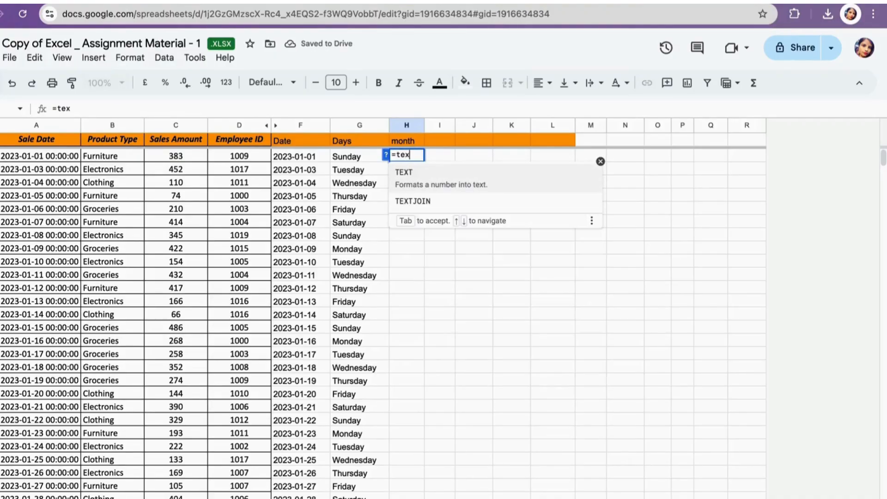
key(Tab)
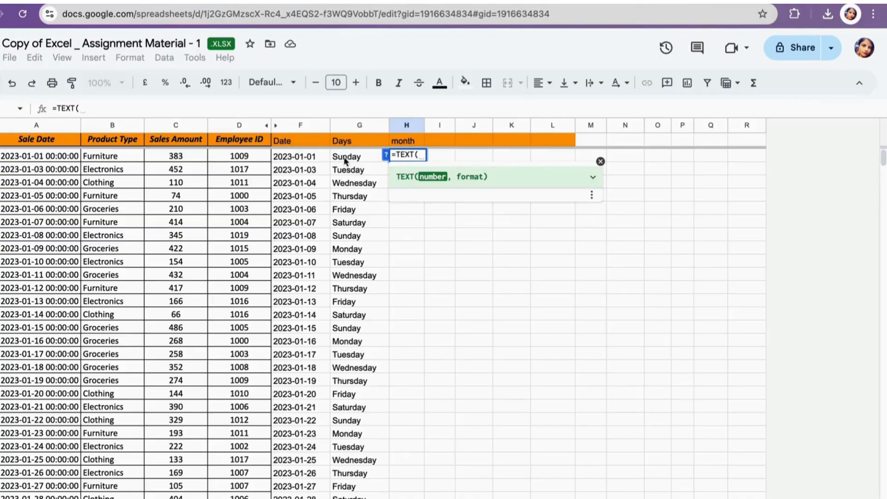
click(303, 157)
text(,)
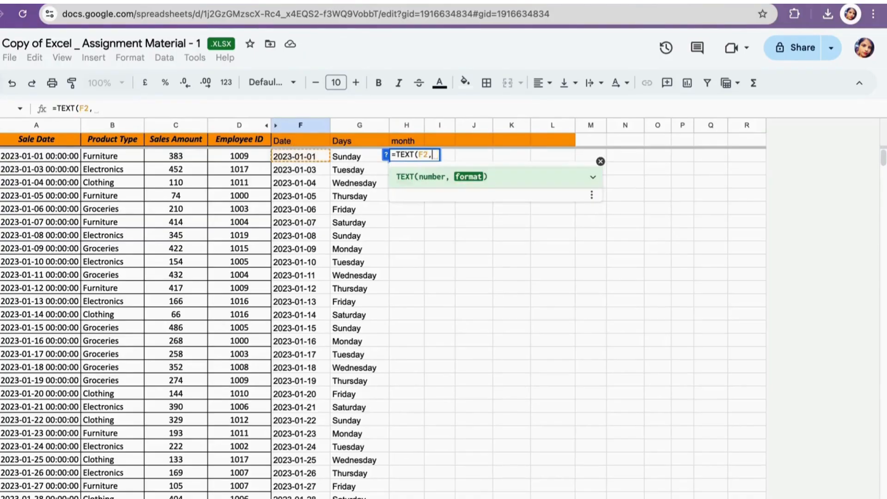
text(")
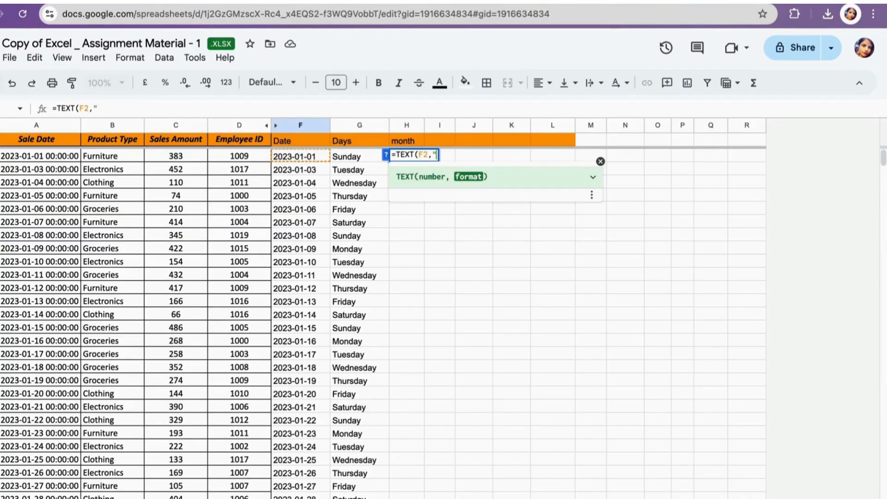
text(mmmm")
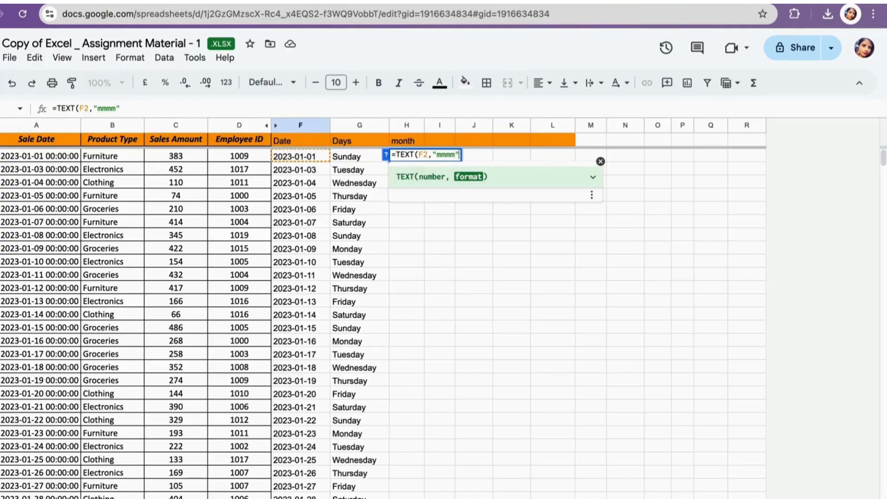
text())
key(Return)
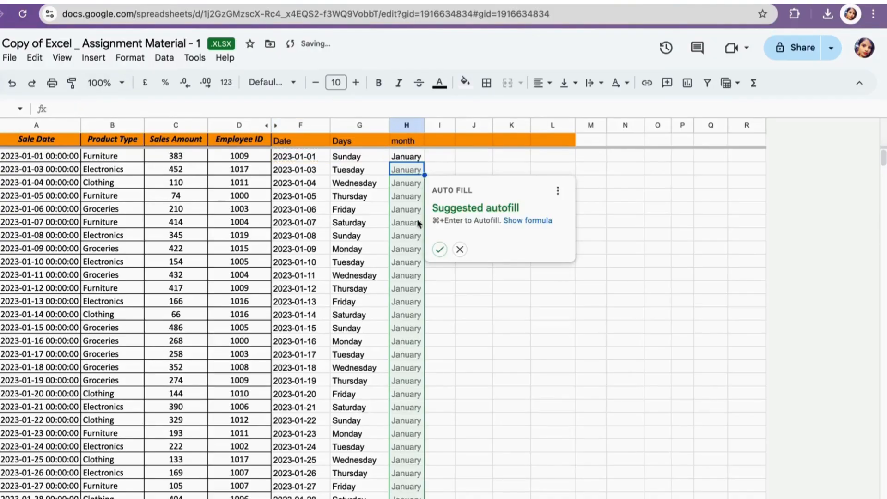
click(440, 249)
scroll(407, 319, down, 15)
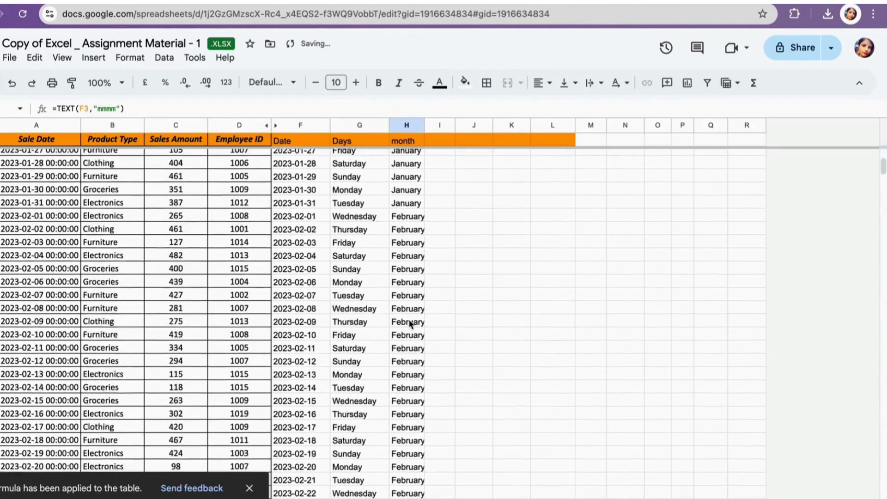
scroll(409, 321, up, 15)
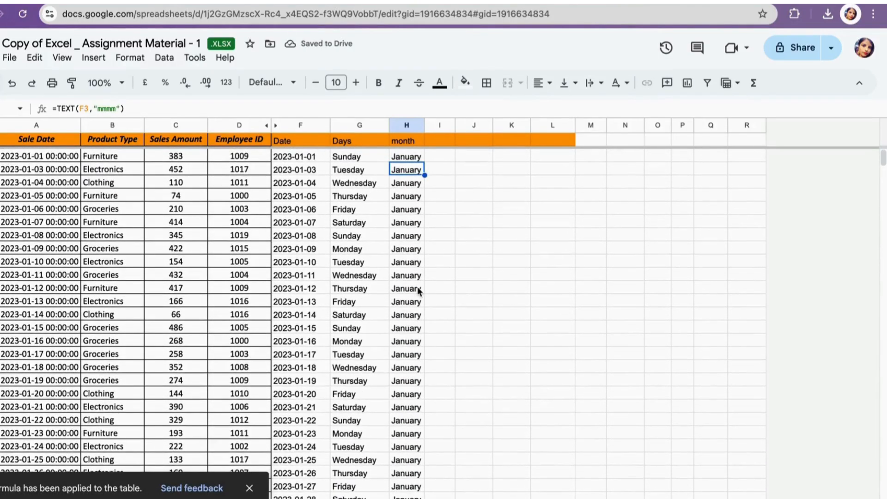
scroll(408, 429, down, 2)
scroll(409, 429, up, 2)
- On the question set sheet, enter =INDEX('data - 1'!G:G,MATCH(D6,'data - 1'!C:C,0)) under days to find the highest-sales day
key(alt+Down)
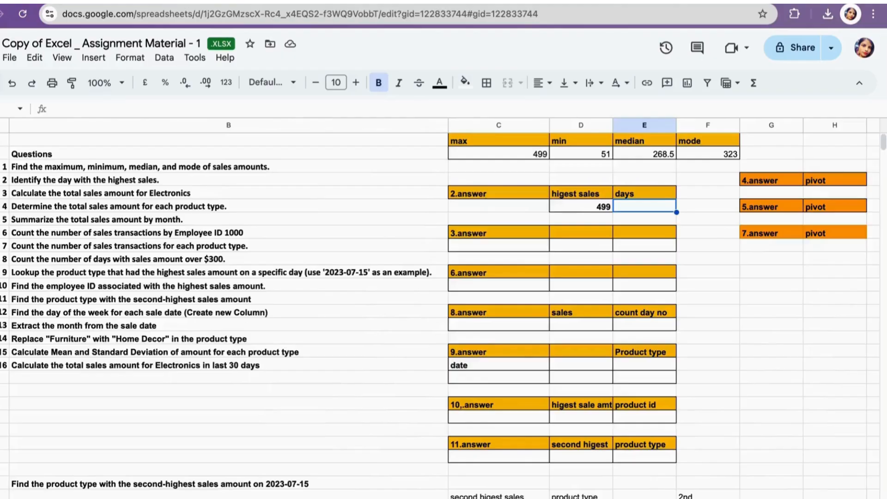
scroll(513, 261, left, 1)
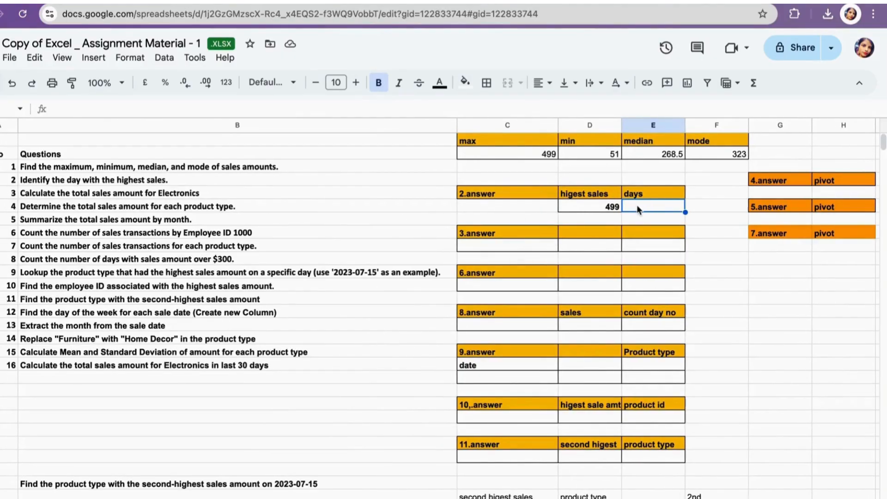
text(=)
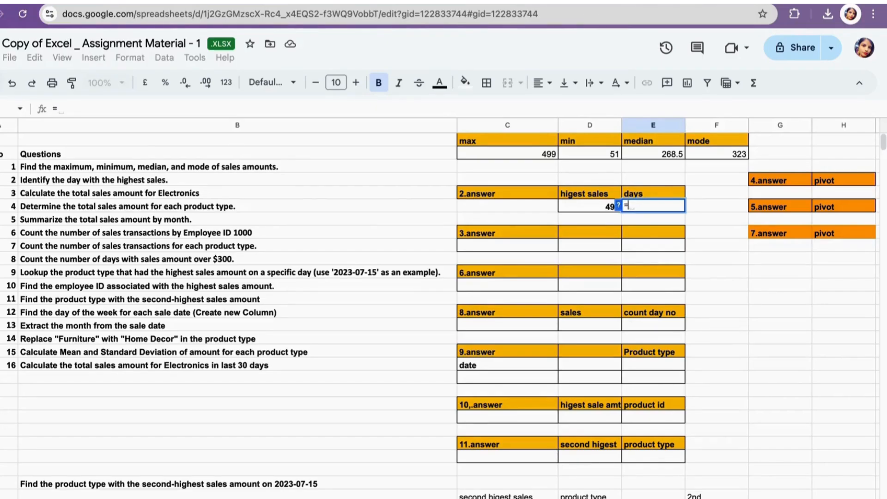
text(in)
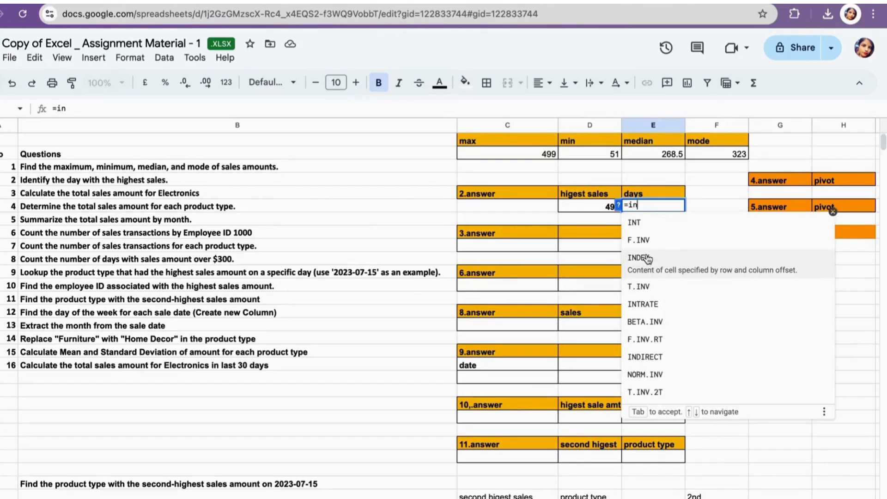
click(643, 257)
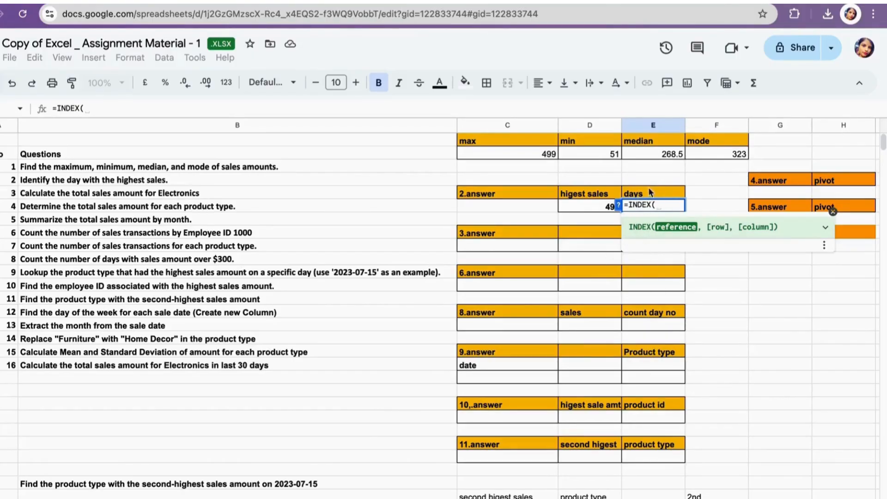
key(alt+Down)
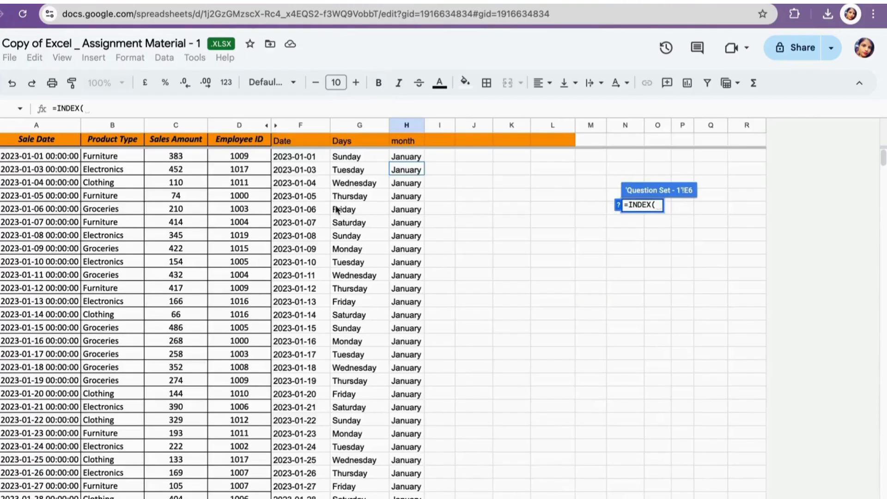
click(353, 126)
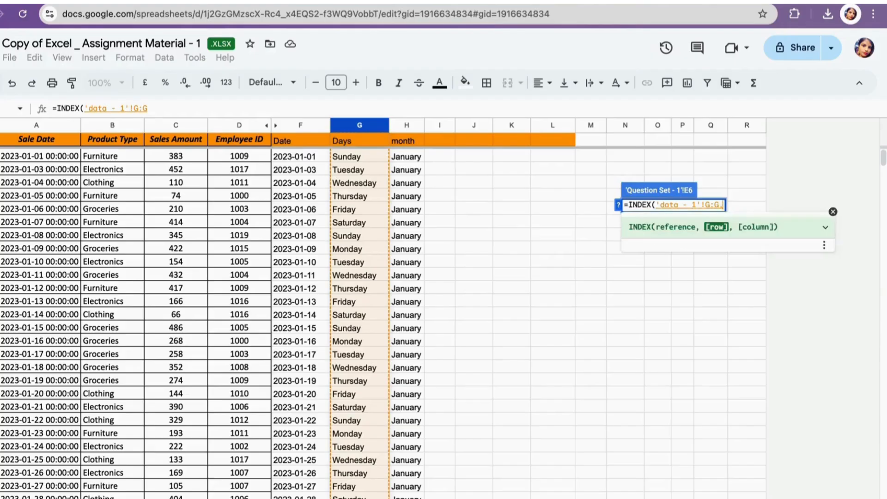
text(,mat)
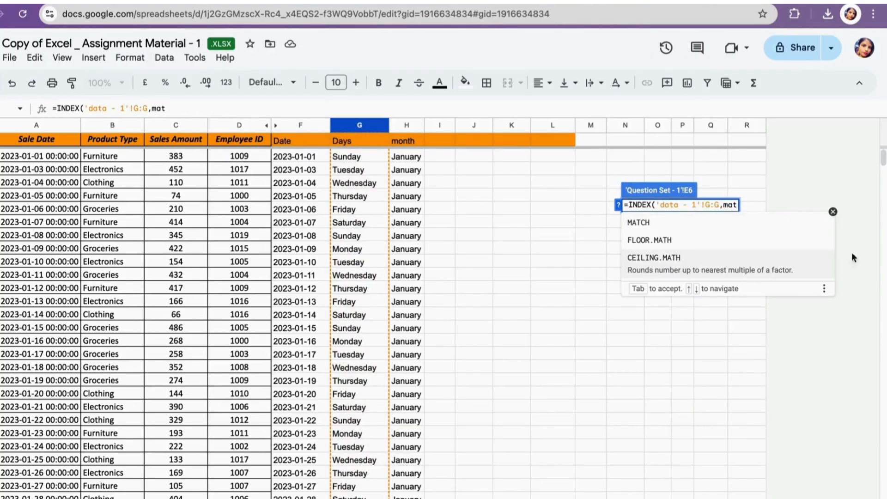
click(670, 223)
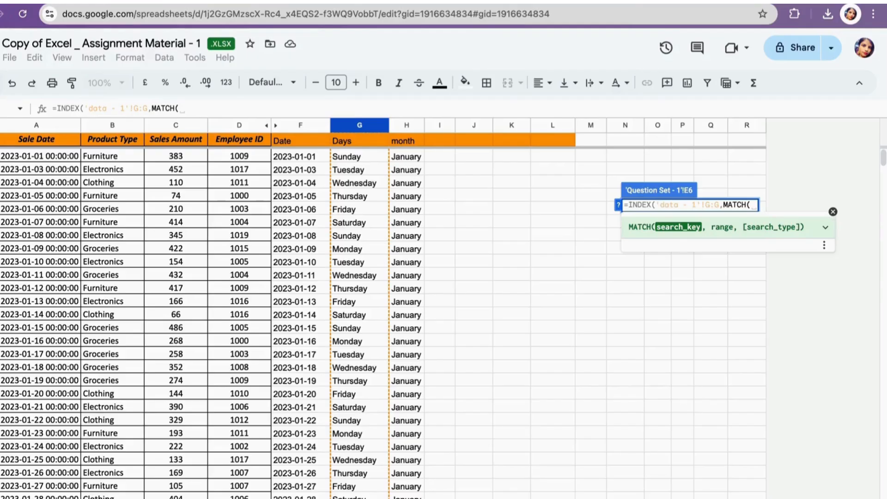
click(138, 498)
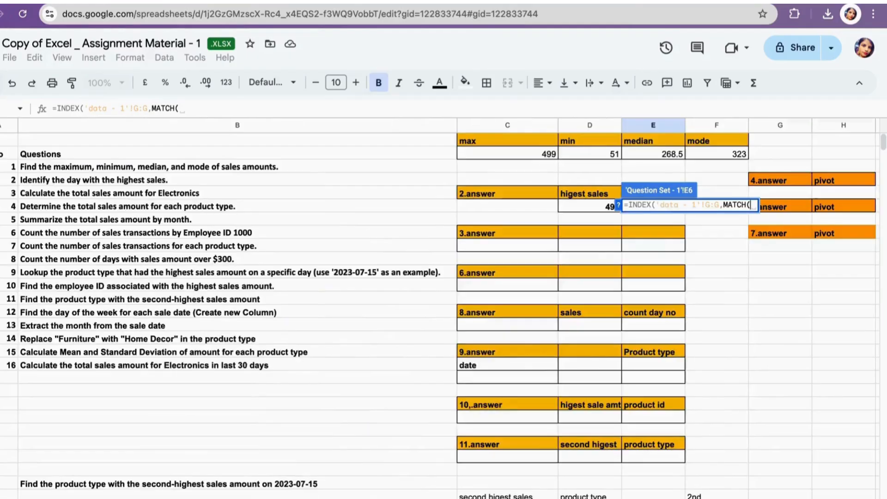
click(592, 205)
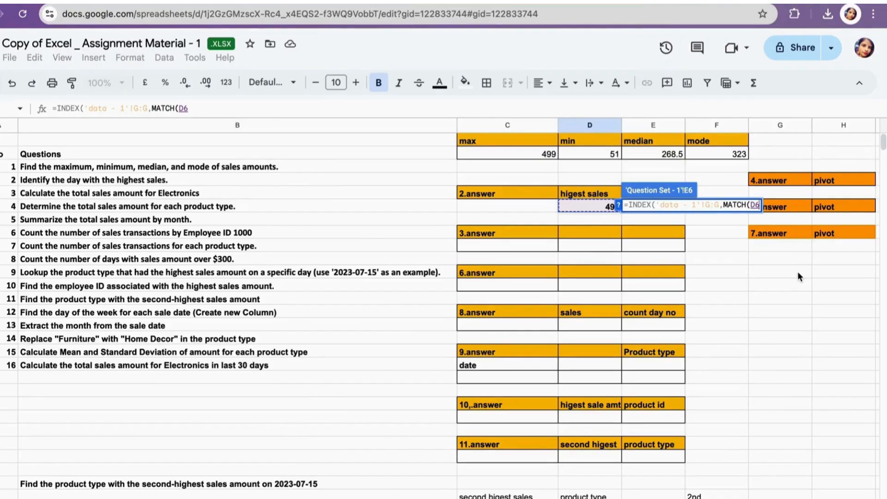
text(,)
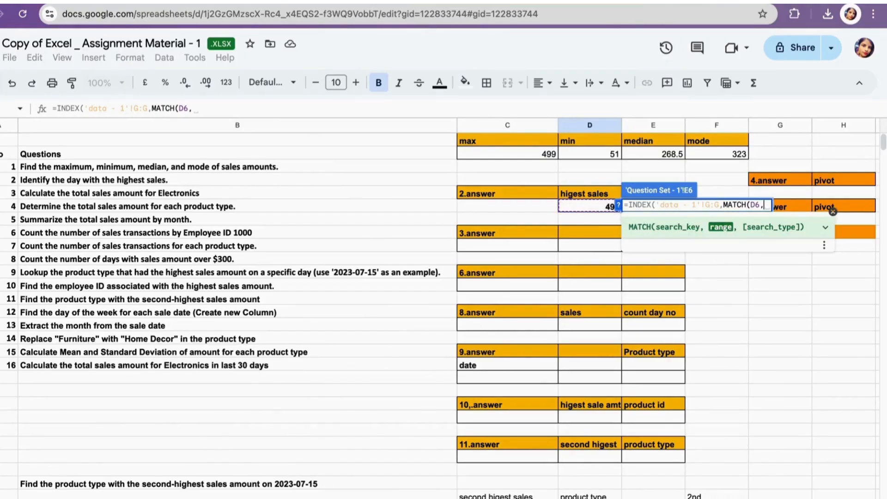
click(139, 498)
click(169, 126)
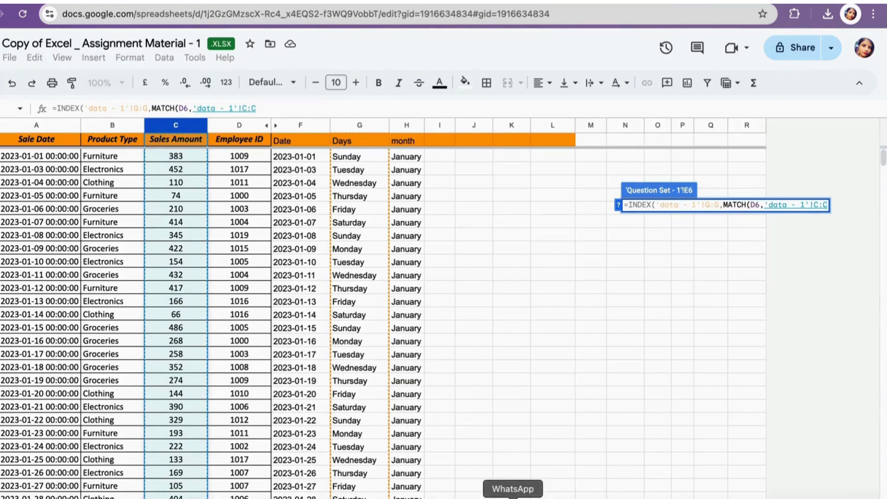
text(),0)
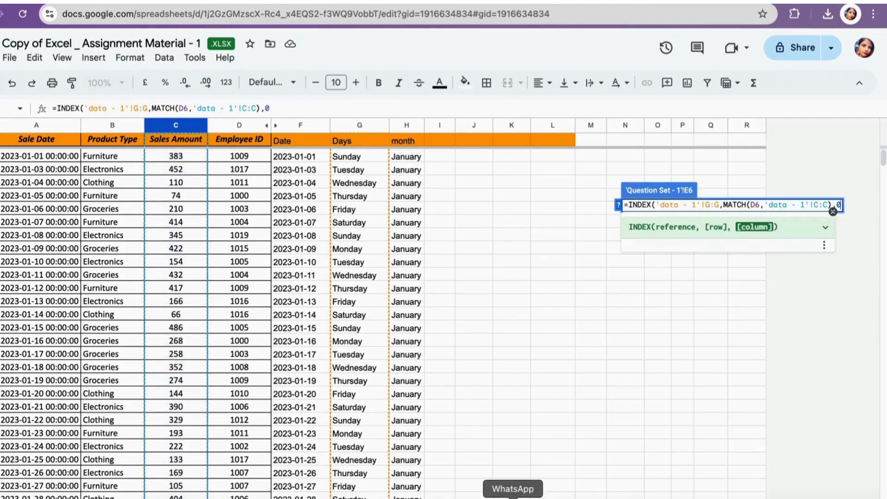
text())
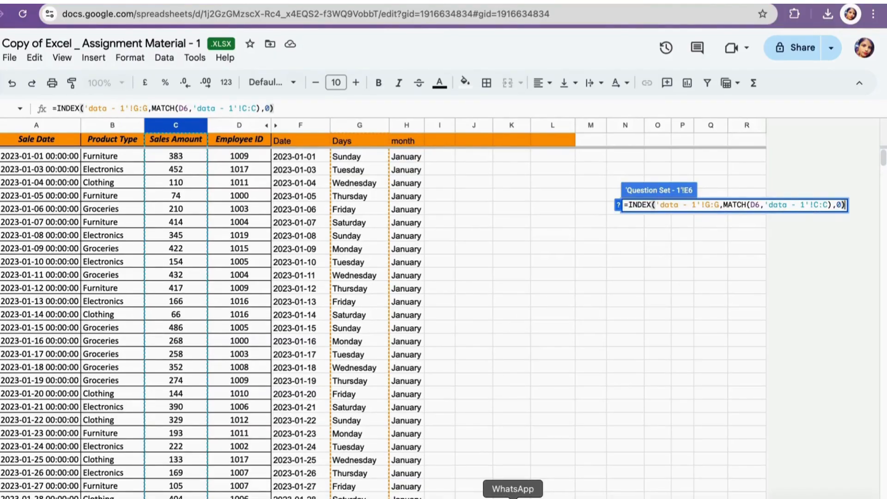
key(Return)
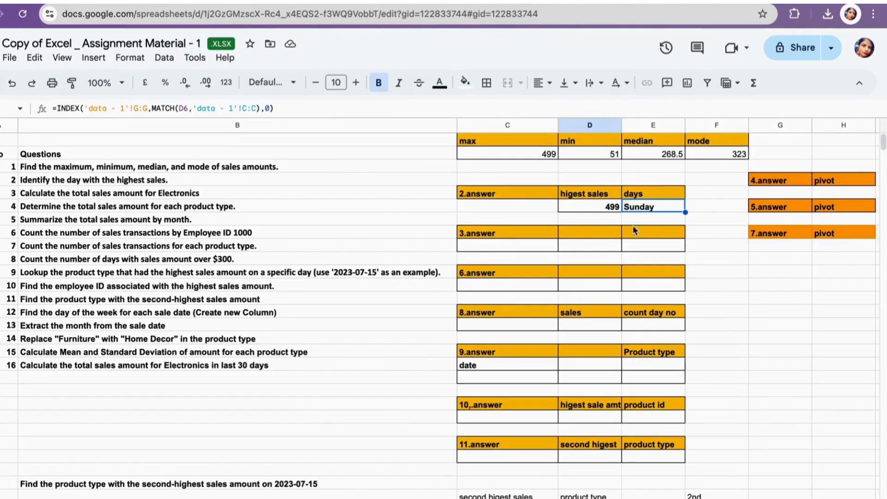
- Label the third header cell of the 3.answer block "Toal sales amt"
click(479, 245)
scroll(151, 205, left, 1)
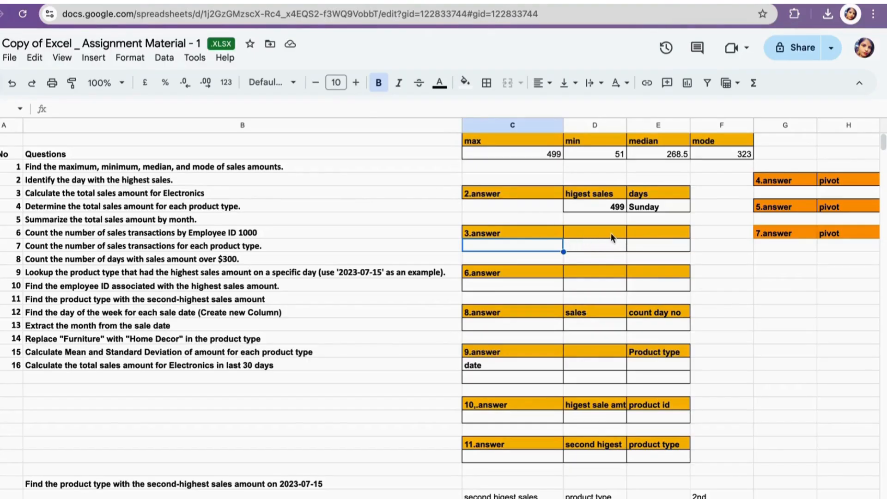
click(647, 232)
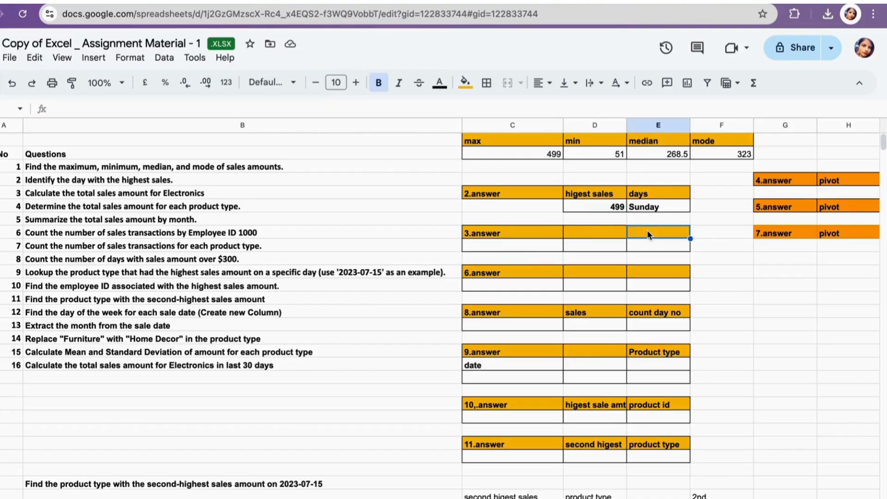
text(Toa)
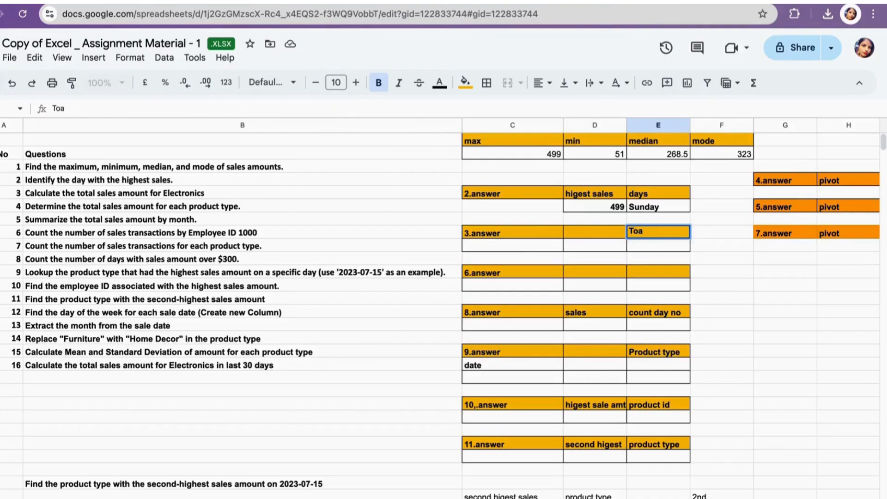
text(l sales amt)
click(534, 245)
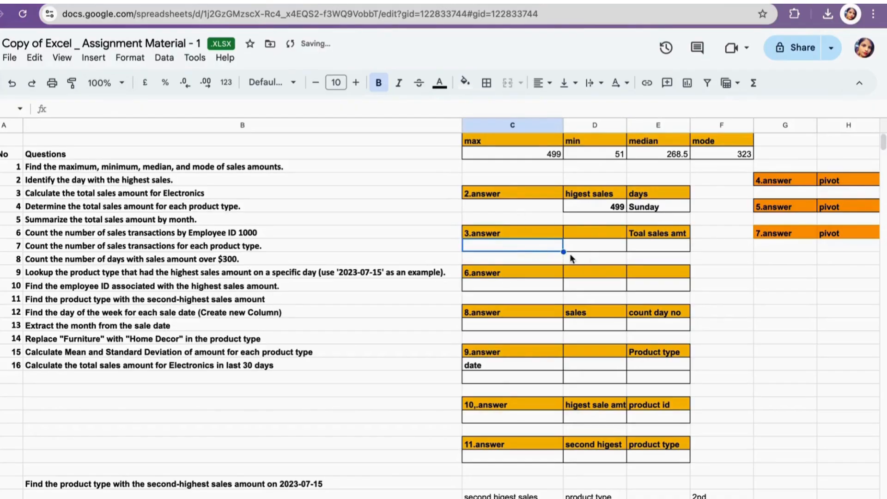
- Enter "Electronics" in the first cell under the 3.answer header row
text(E)
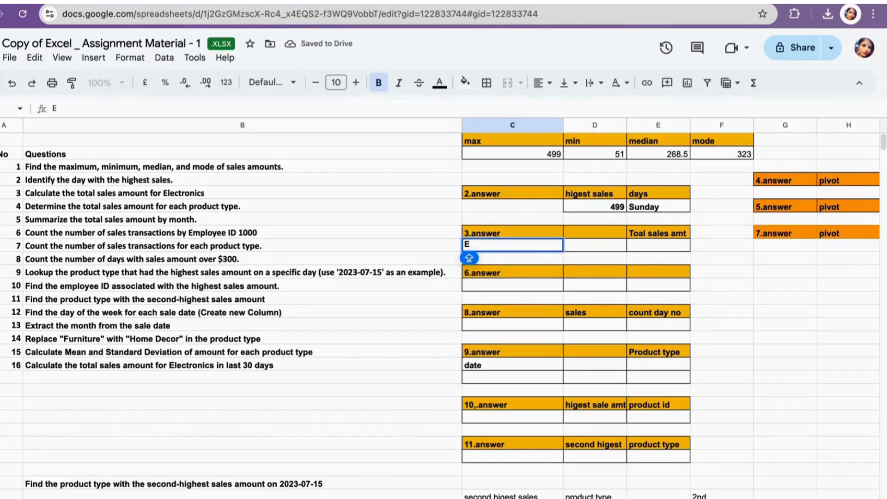
text(lec)
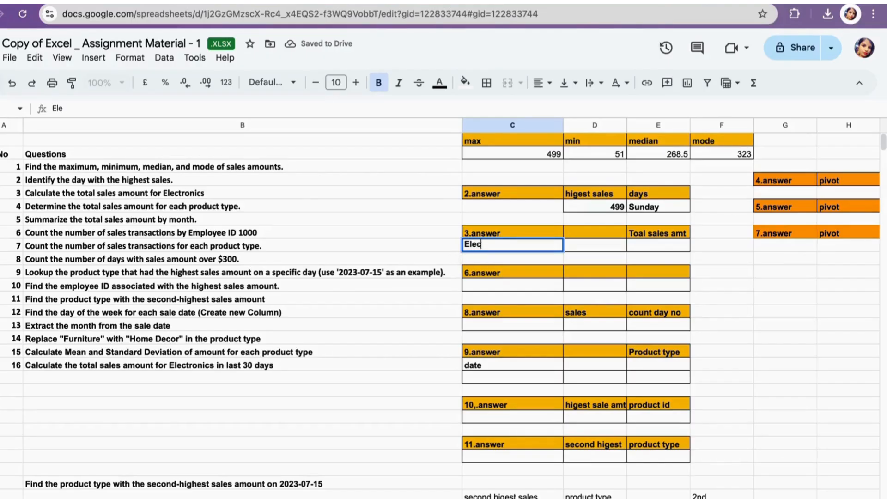
text(tronics)
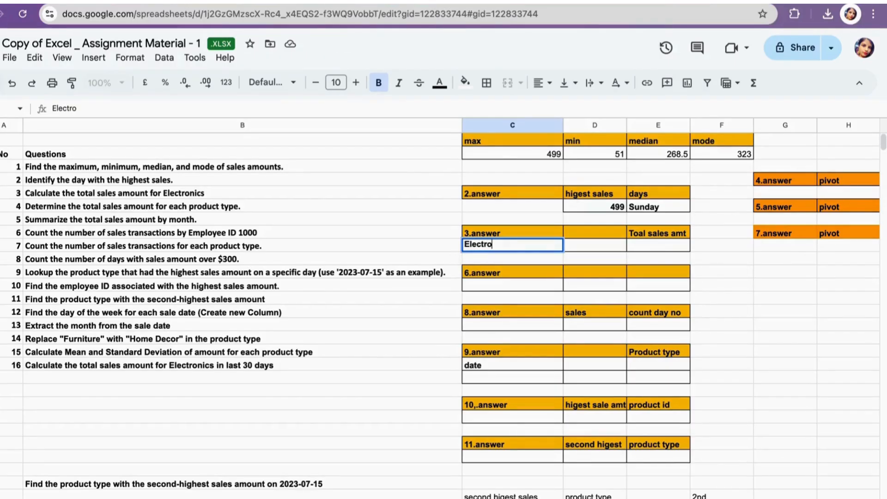
click(639, 244)
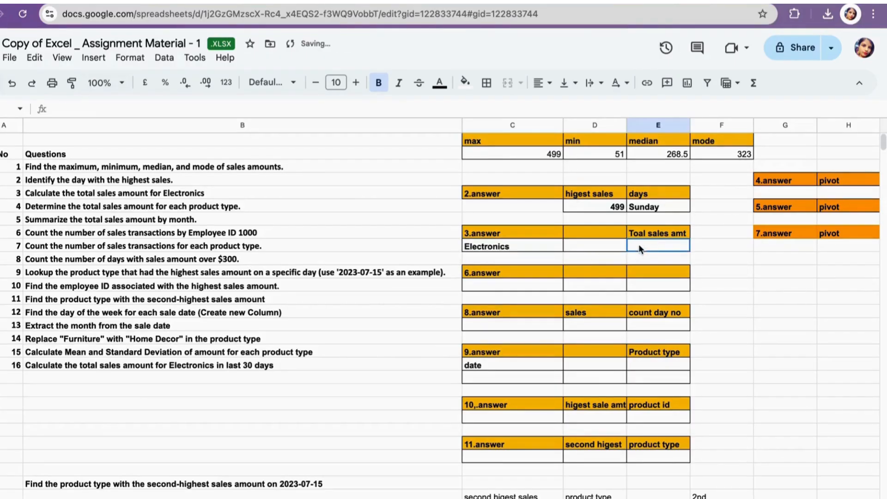
- Correct the third 3.answer header from "Toal sales amt" to "Total sales amt"
double_click(640, 232)
key(Left)
key(Left)
key(Left)
key(Left)
key(Left)
key(Left)
key(Left)
key(Left)
key(Left)
key(Left)
key(Left)
key(Left)
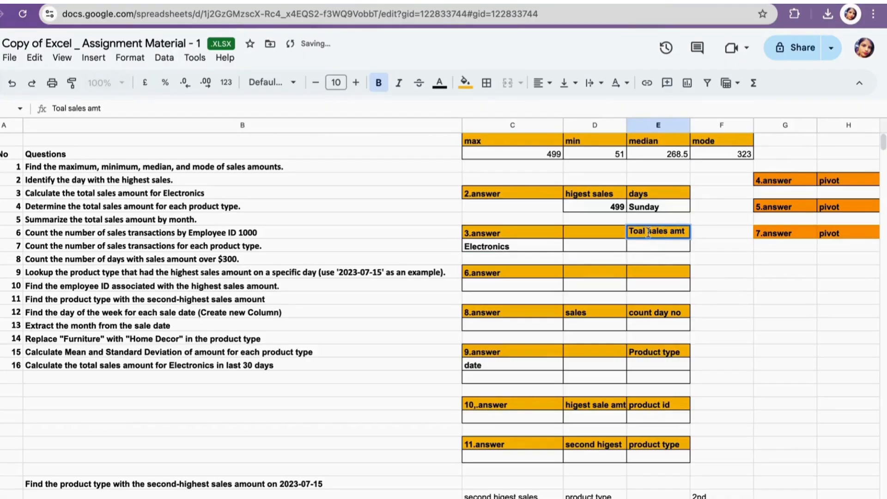
text(t)
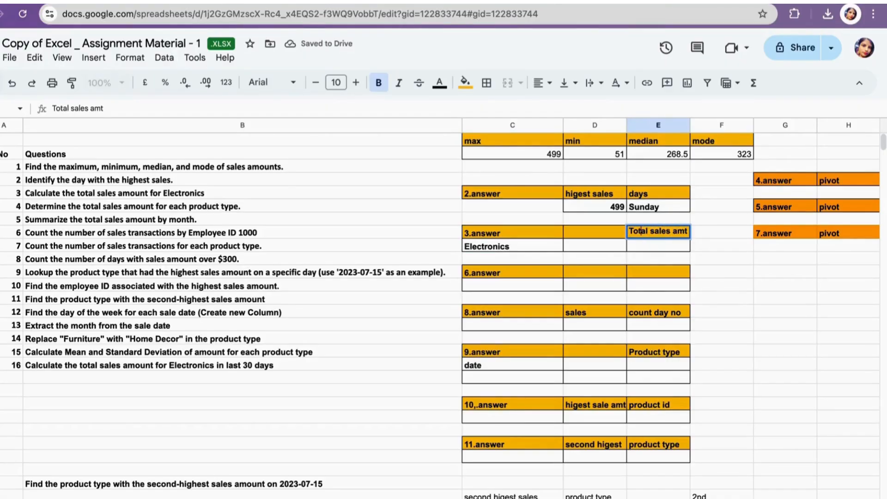
key(Return)
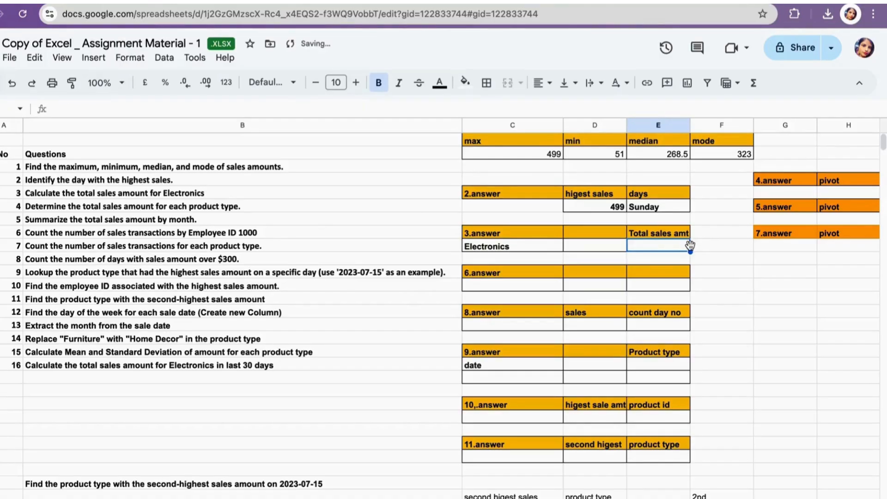
- Under Total sales amt, enter =SUMIF('data - 1'!B:B,'data - 1'!B8,'data - 1'!C:C) to total Electronics sales
text(=in)
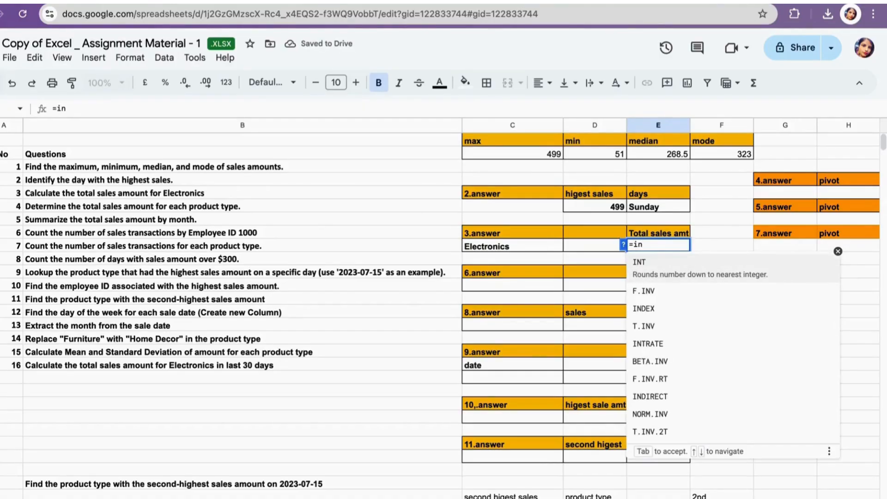
key(BackSpace)
key(BackSpace)
text(s)
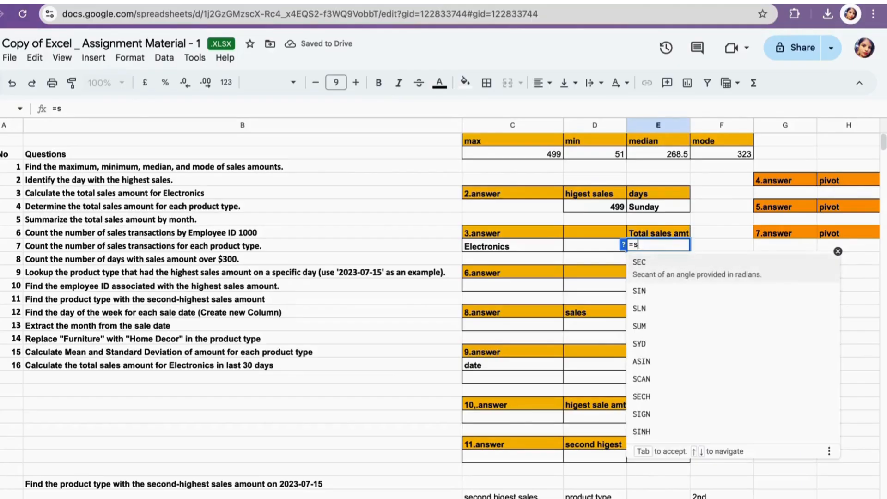
text(um)
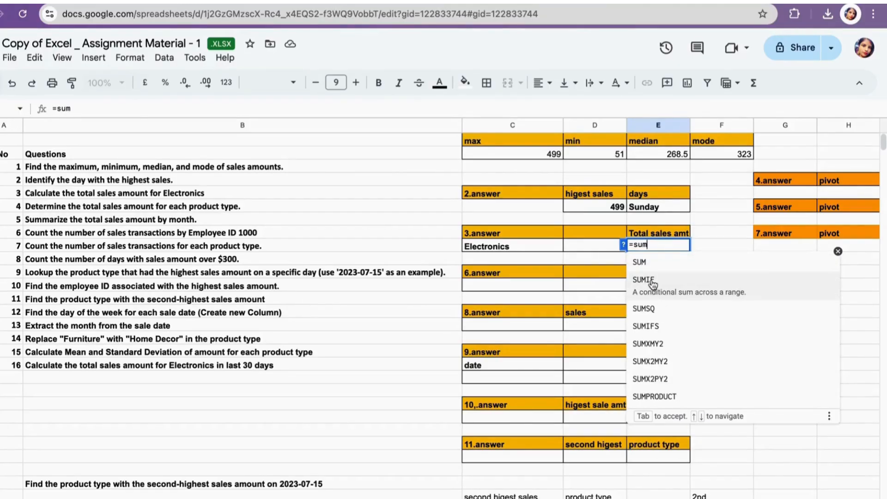
click(651, 278)
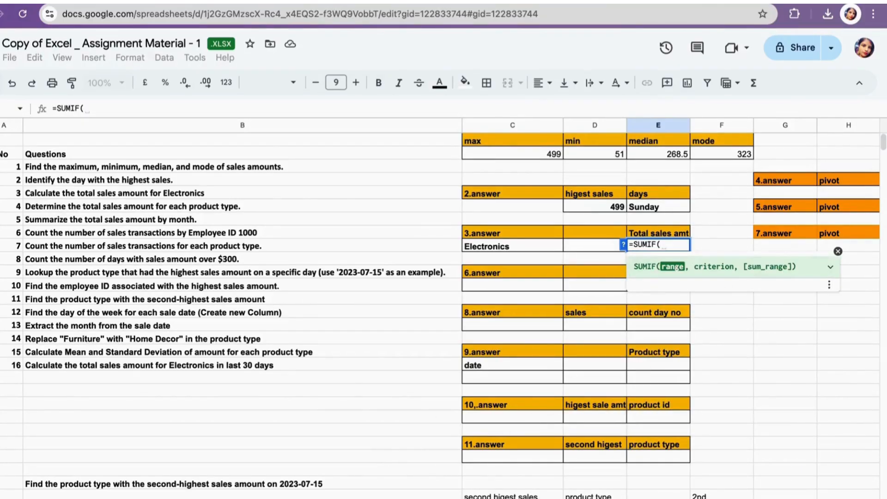
click(171, 497)
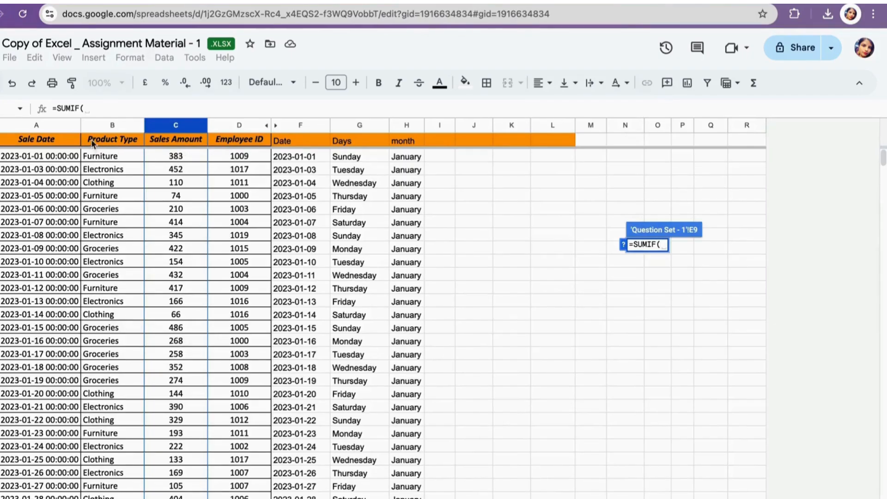
click(111, 125)
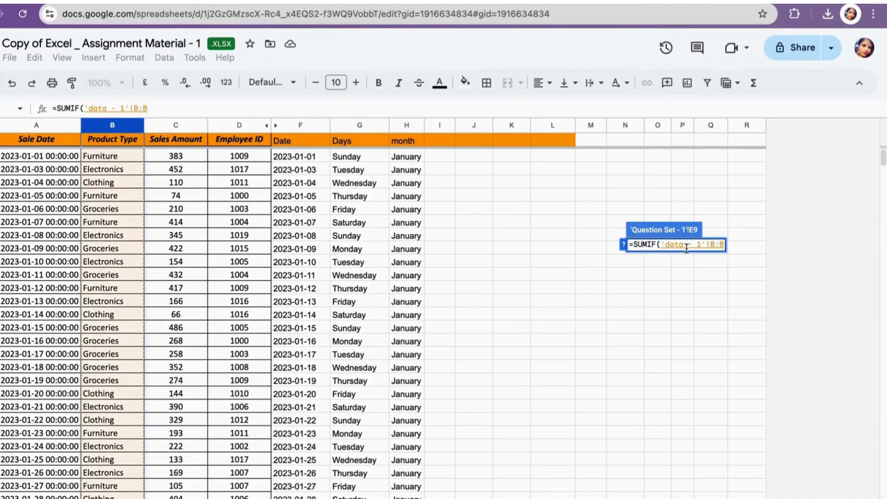
text(,)
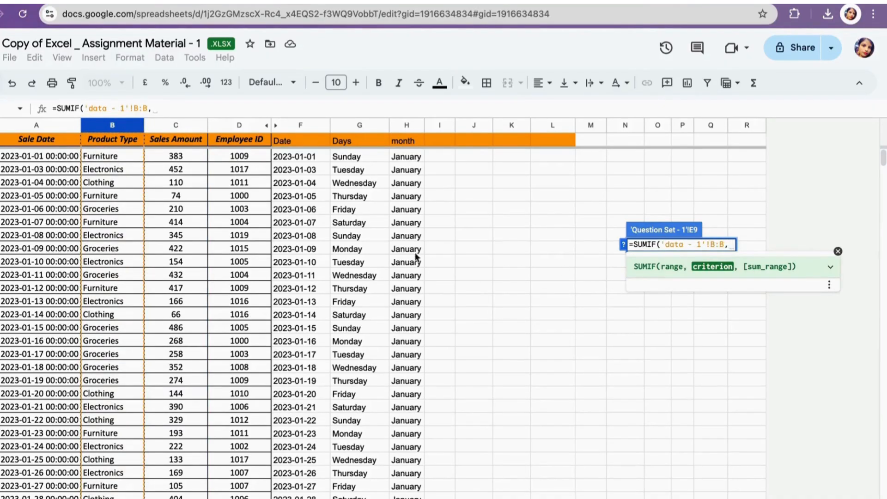
click(116, 236)
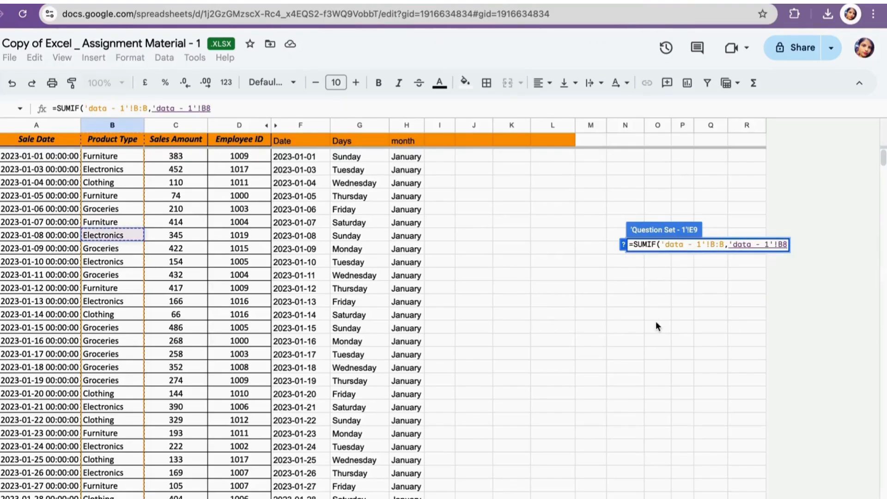
text(,)
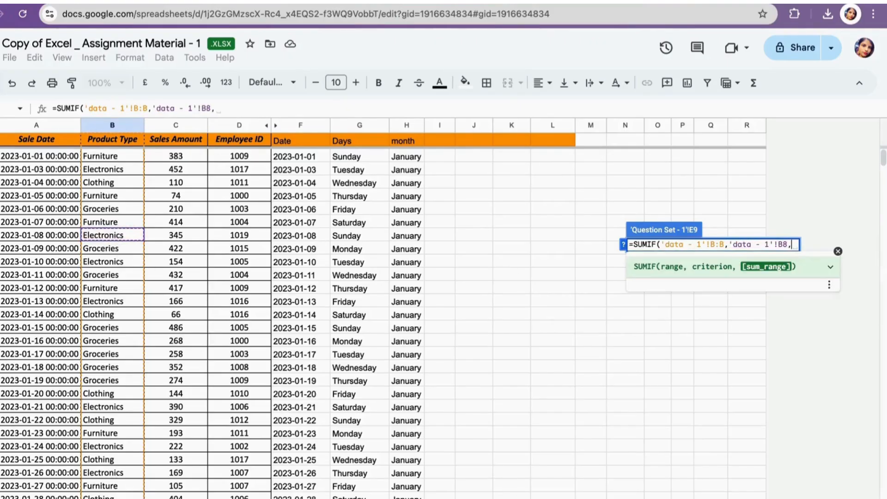
click(167, 125)
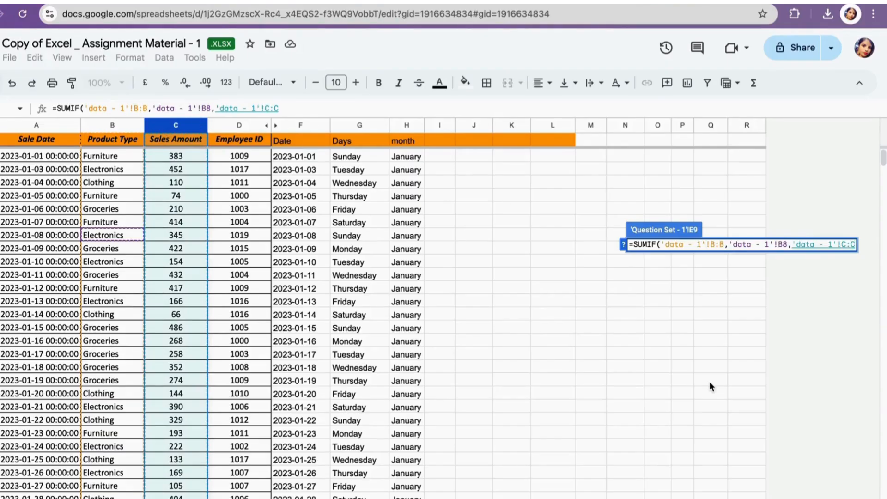
text())
key(Return)
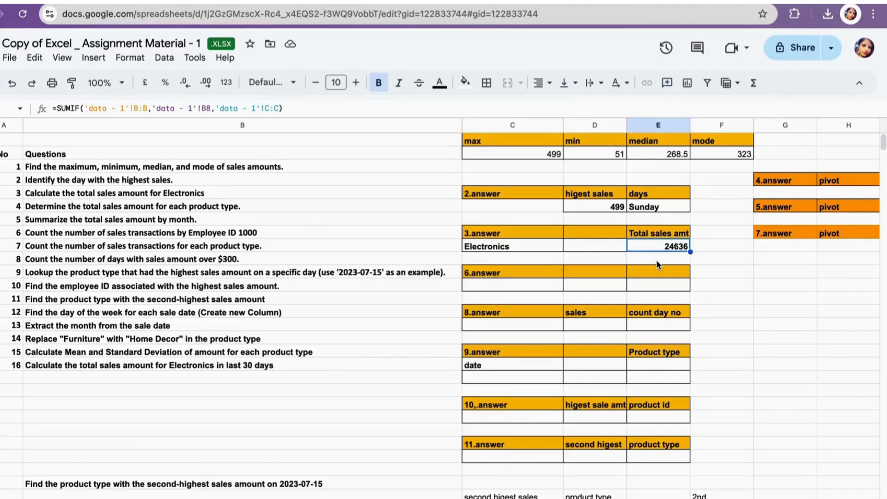
- Enter employee ID 1000 in the 6.answer block and label its third header cell "count tran"
scroll(656, 259, down, 1)
scroll(656, 260, up, 1)
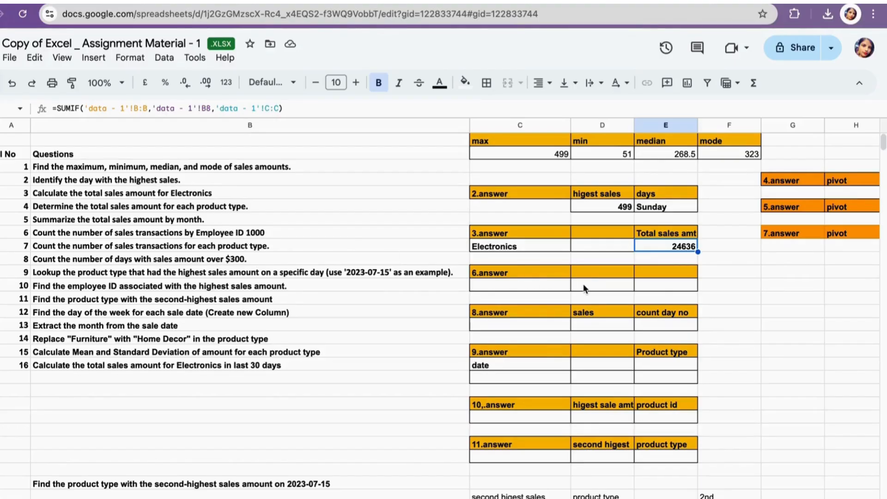
scroll(583, 284, down, 1)
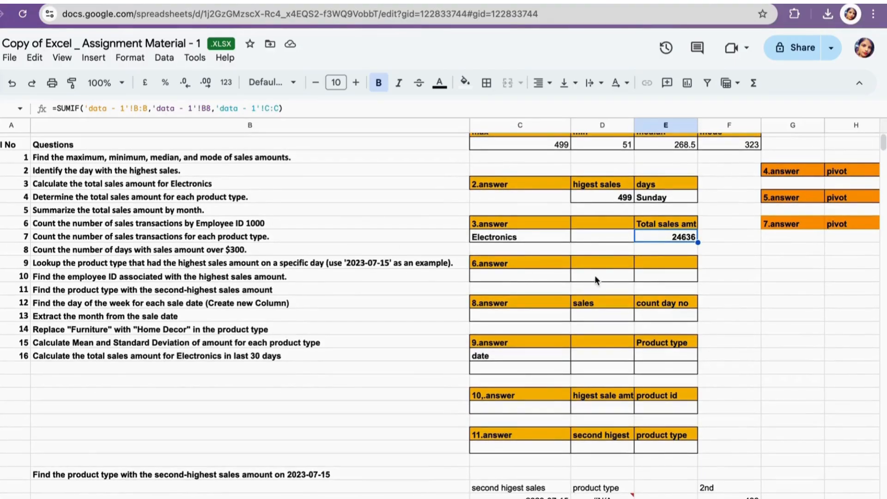
click(594, 276)
text(10)
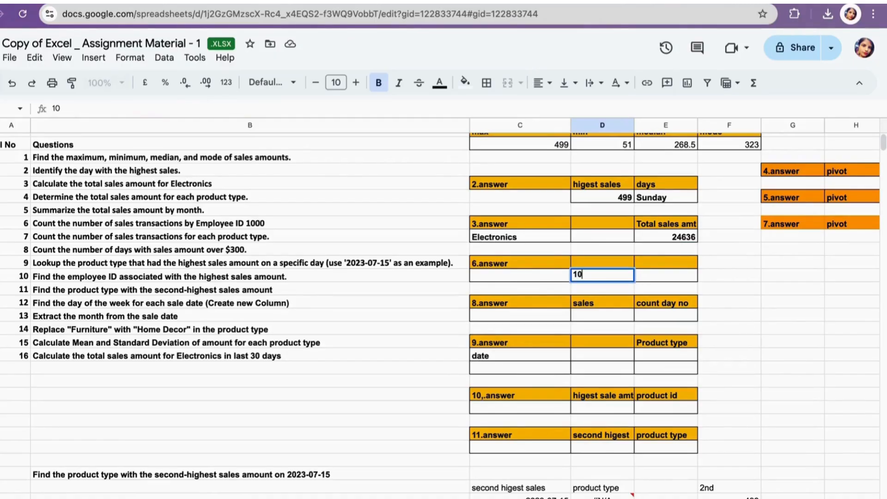
text(00)
click(656, 268)
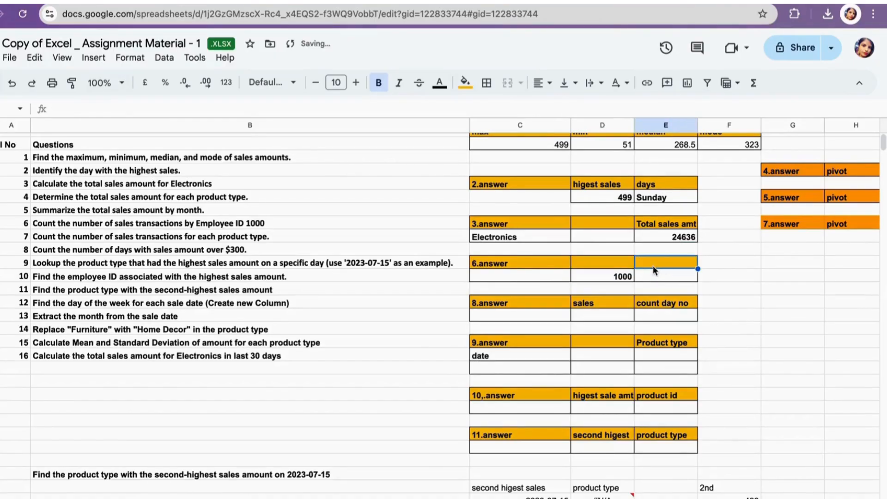
text(count )
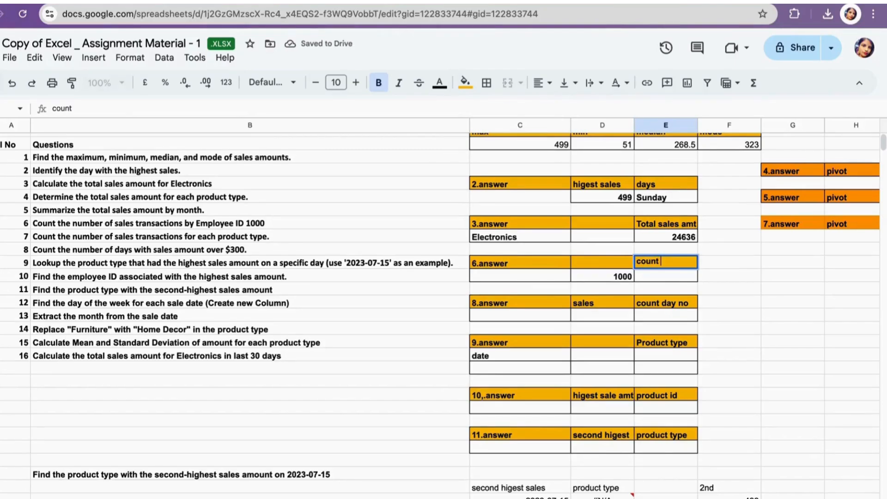
text(tran)
- Under count tran, enter =COUNTIF('data - 1'!D:D,D12) to count transactions for the employee ID
click(652, 277)
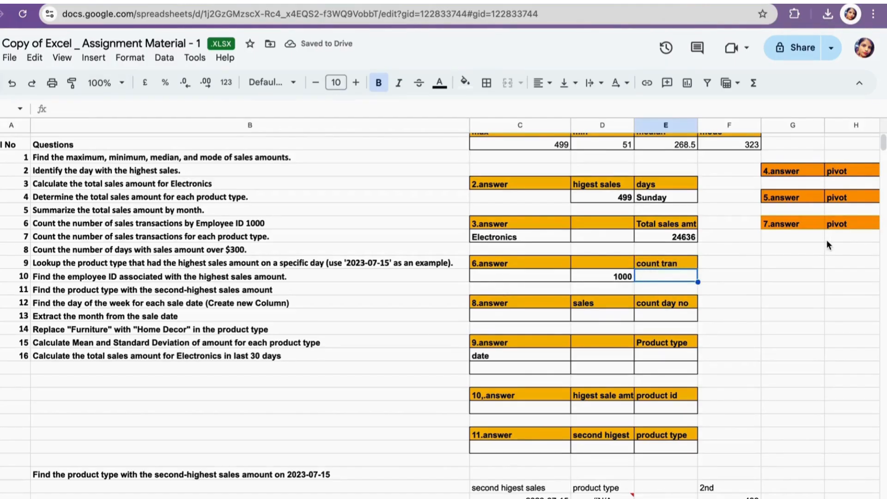
text(coun)
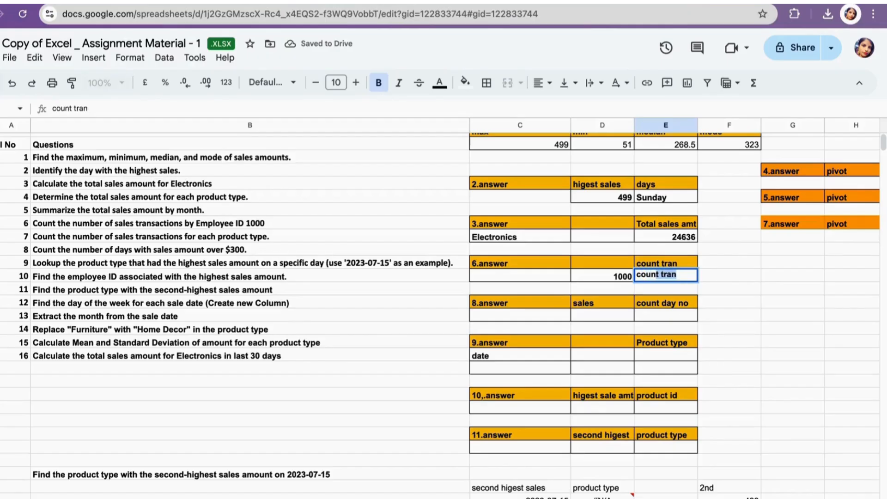
key(BackSpace)
key(BackSpace)
key(BackSpace)
key(BackSpace)
key(BackSpace)
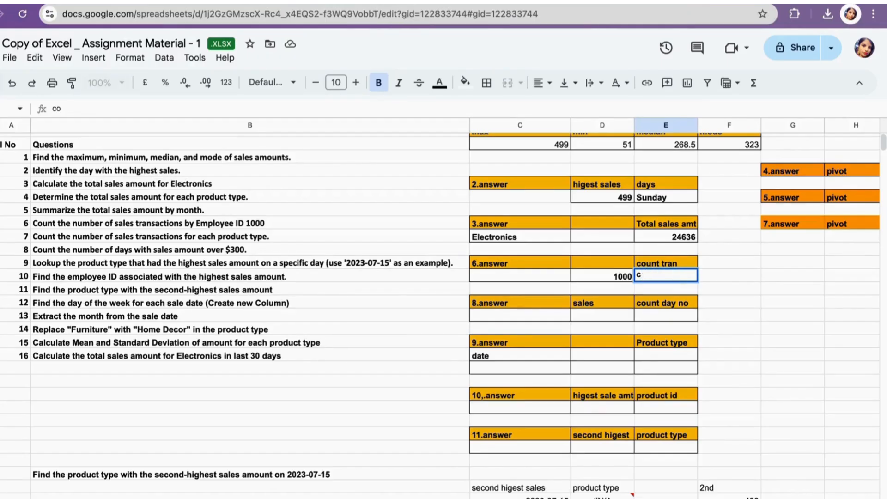
text(=co)
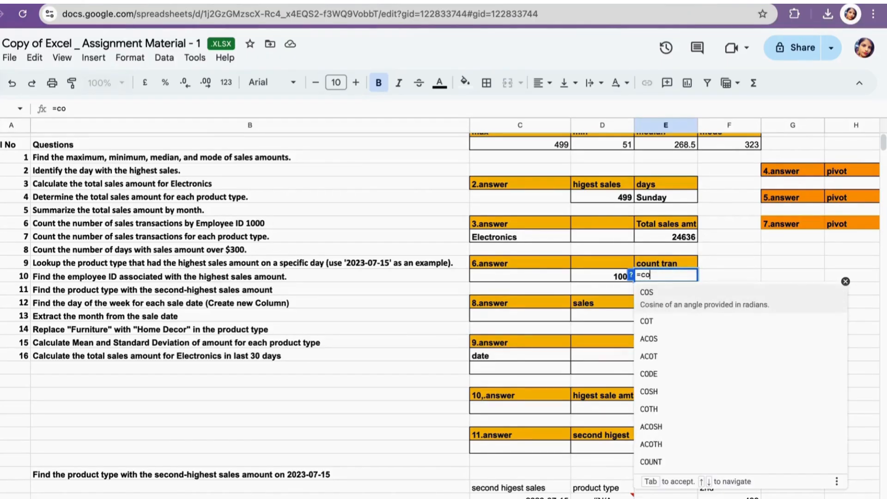
text(unt)
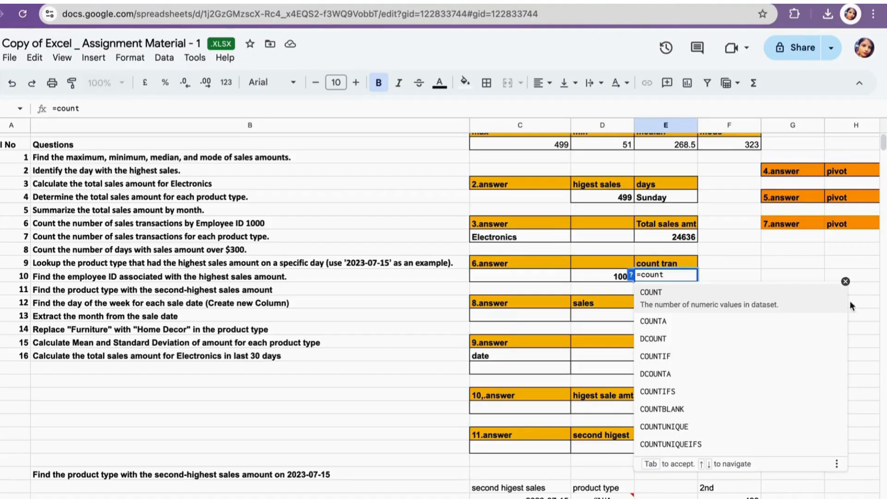
click(678, 356)
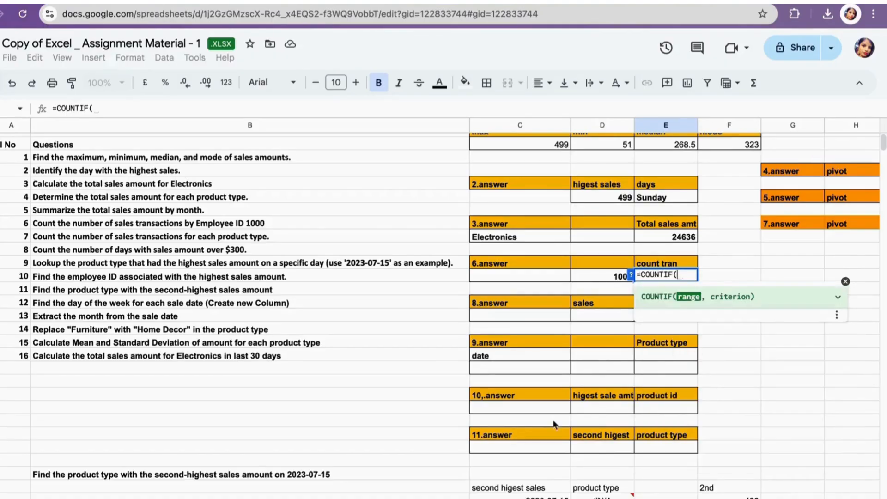
key(ctrl+shift+Page_Down)
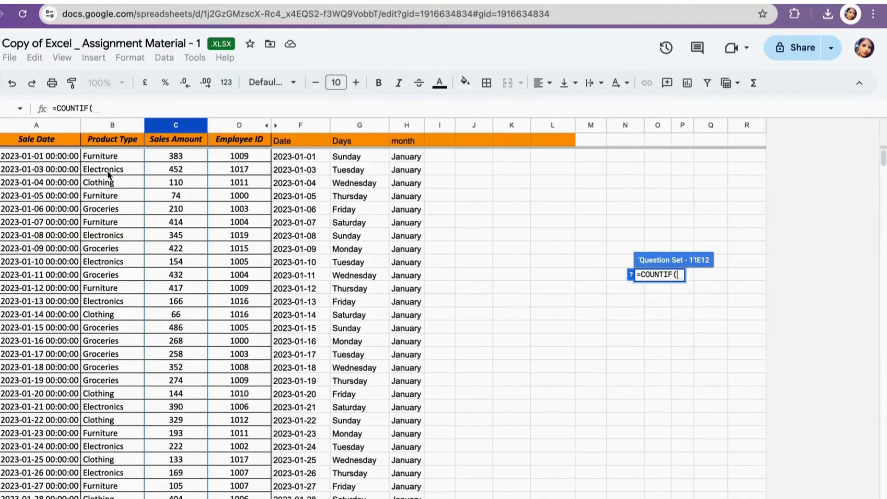
click(239, 125)
text(,)
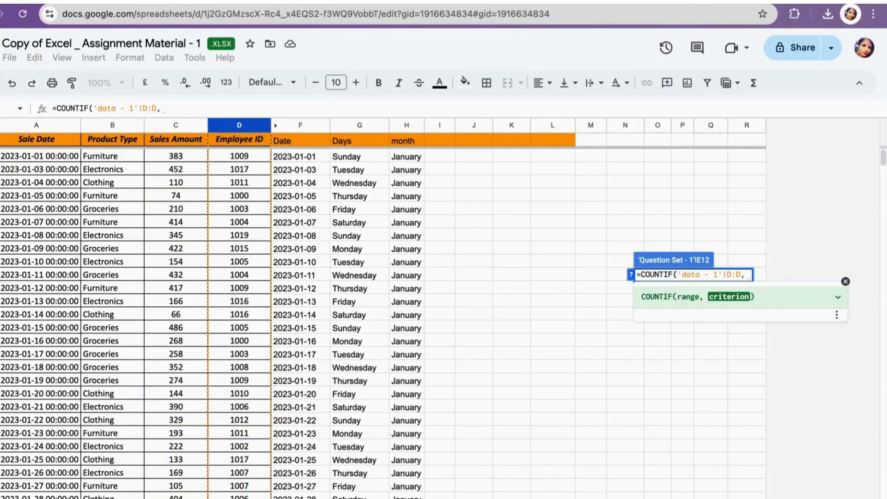
key(ctrl+shift+Page_Up)
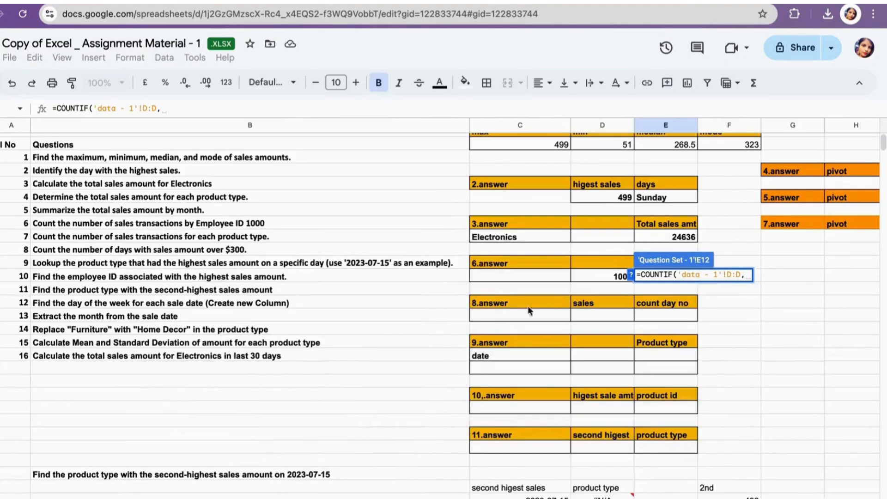
click(603, 275)
text())
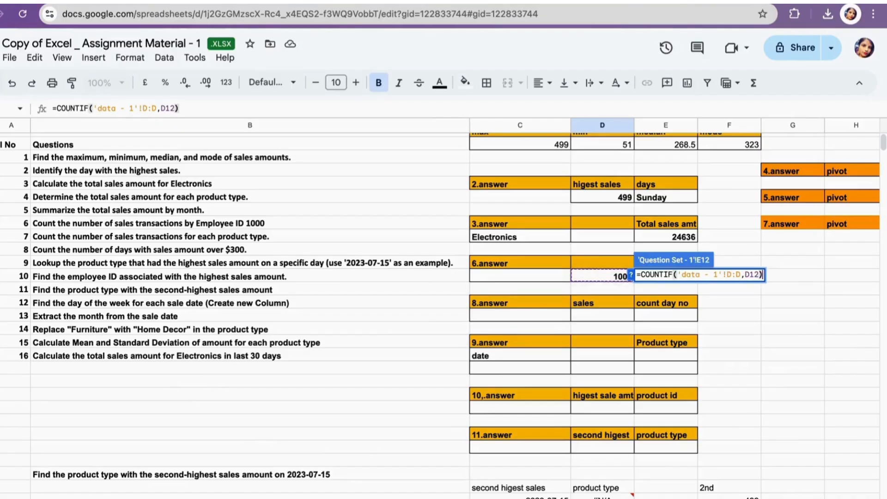
key(Return)
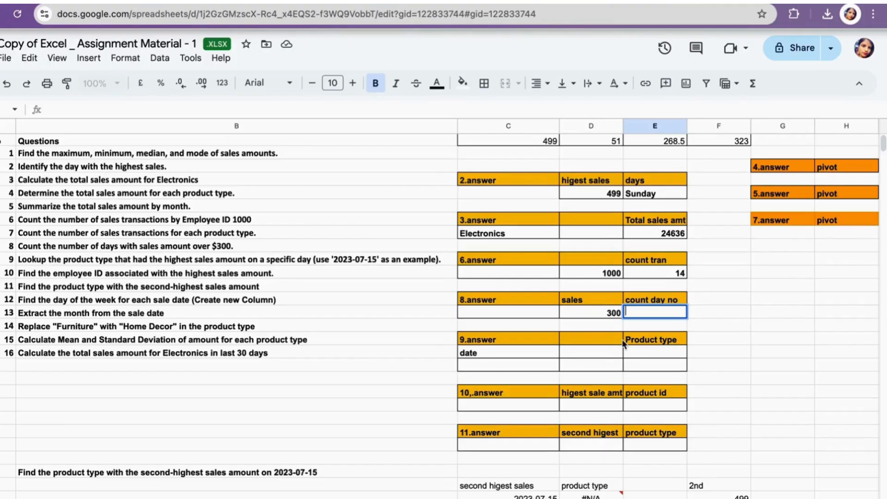
- Under count day no, enter =COUNTIF('data - 1'!C:C,">300") to count sales above 300
text(=)
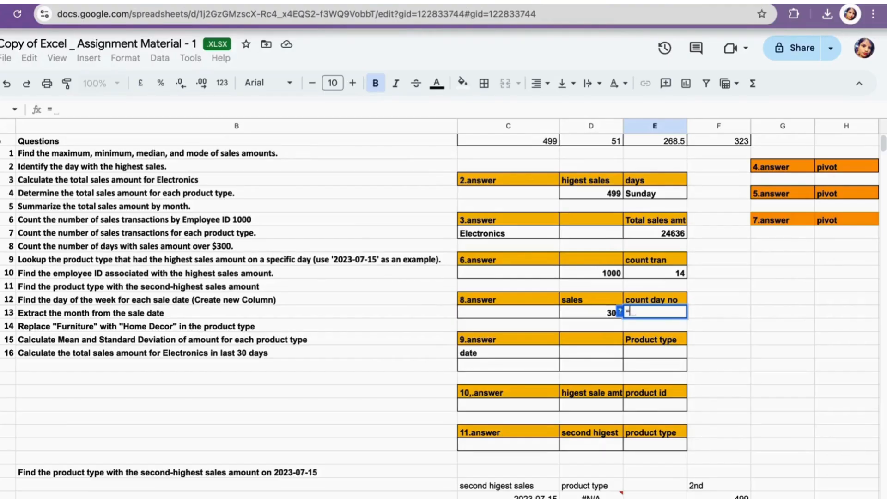
text(count)
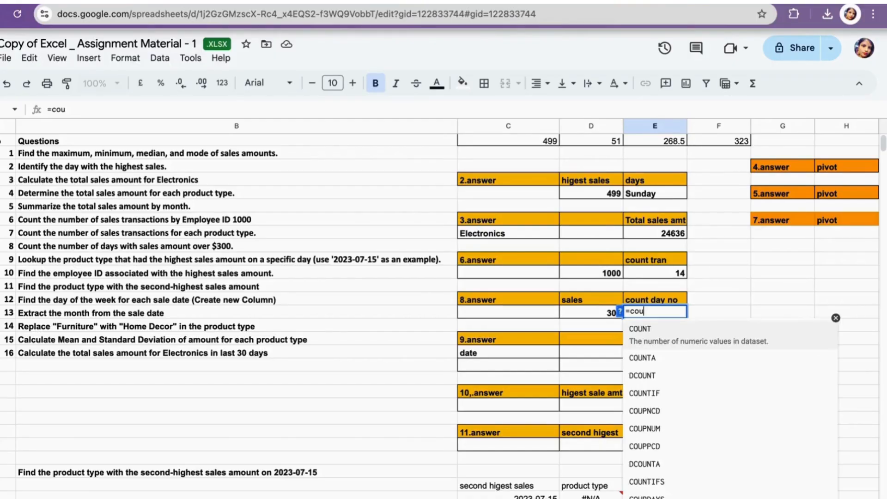
click(656, 390)
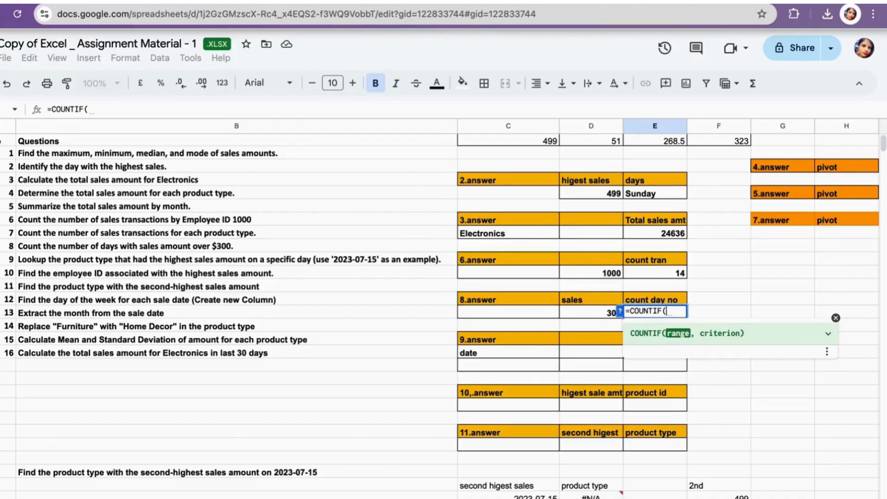
key(ctrl+shift+Page_Down)
click(169, 126)
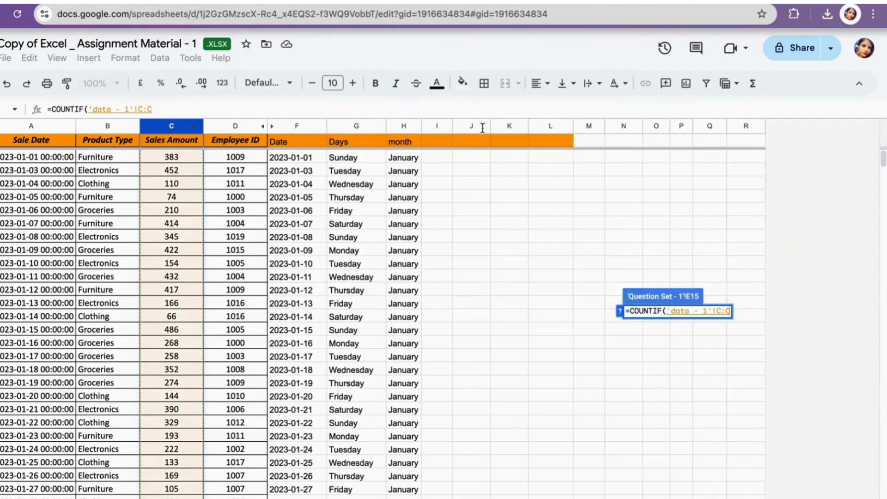
text(,)
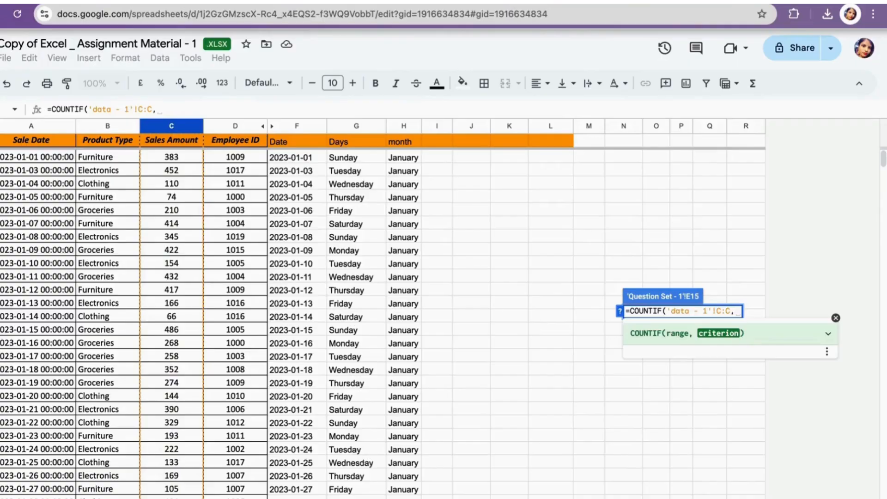
text(">)
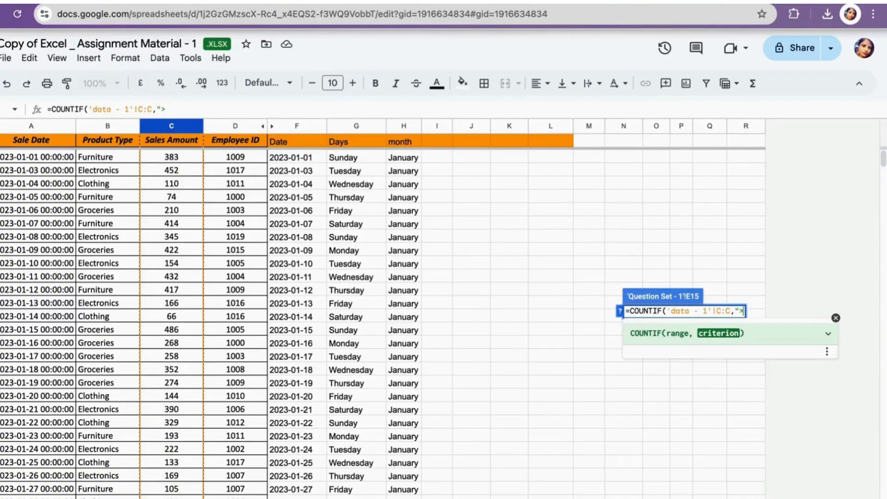
text(300"))
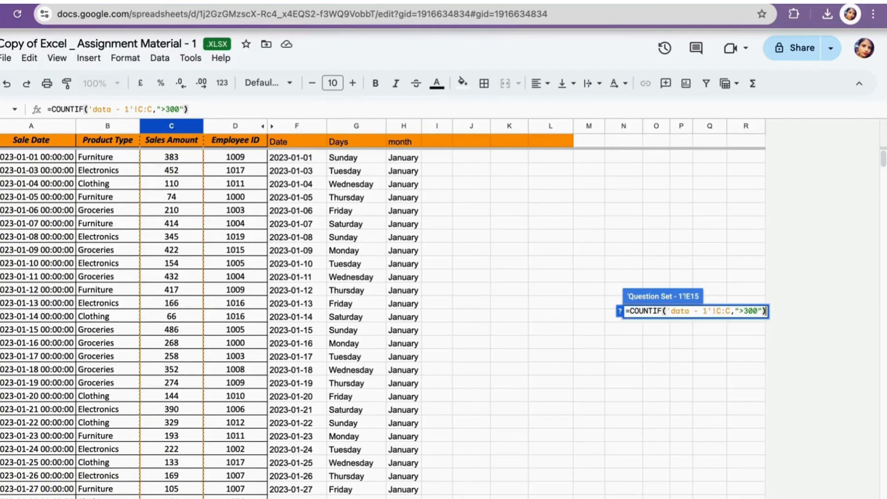
key(Return)
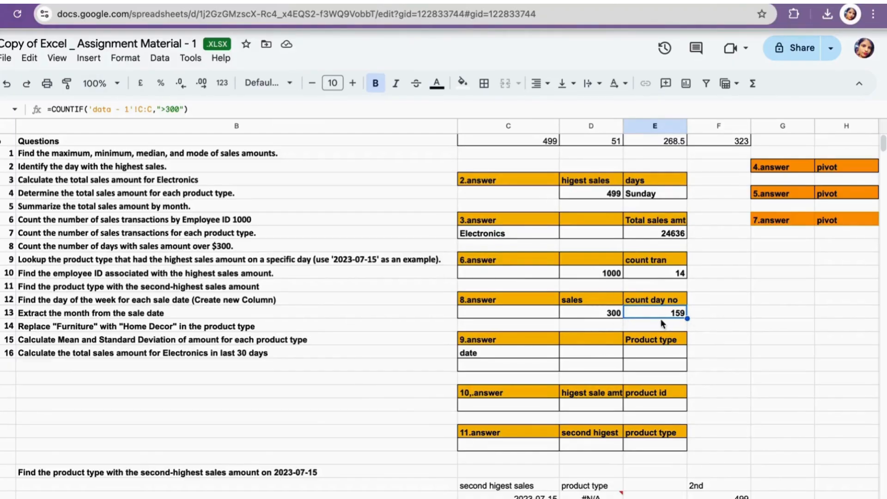
- Clear the existing product type result in the 9.answer block
scroll(602, 326, down, 1)
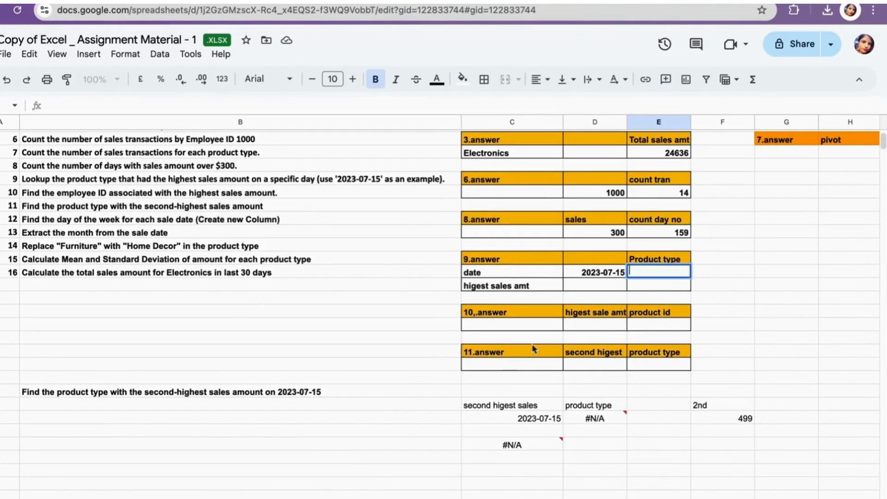
scroll(72, 208, up, 2)
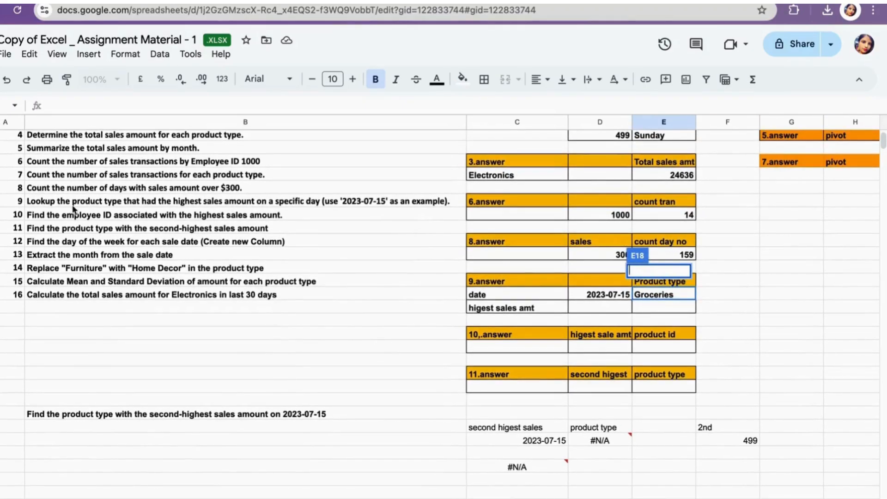
click(763, 297)
click(668, 291)
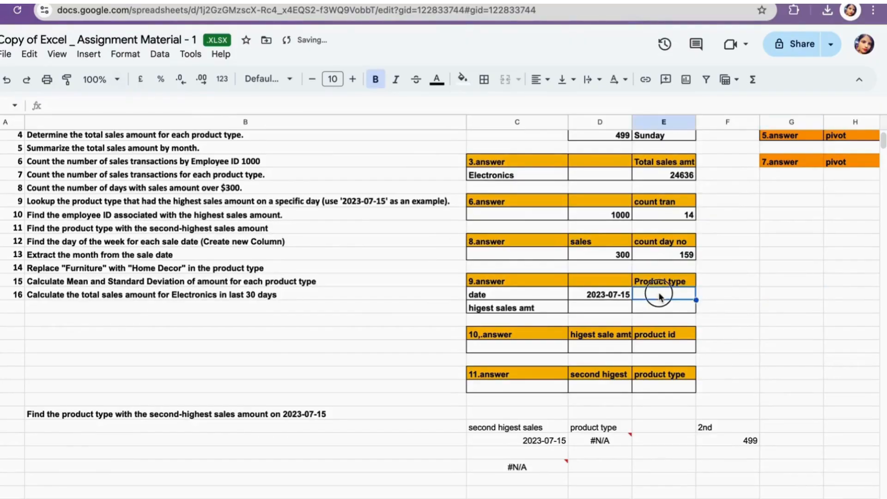
key(BackSpace)
click(713, 283)
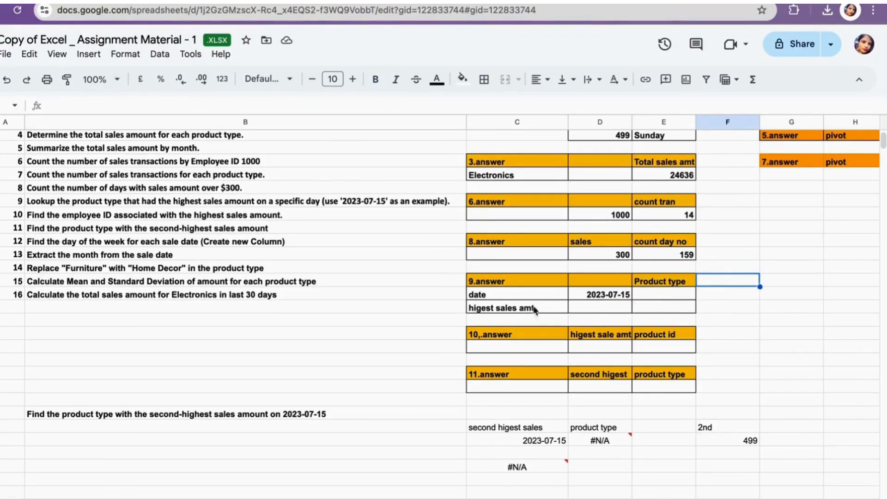
click(659, 293)
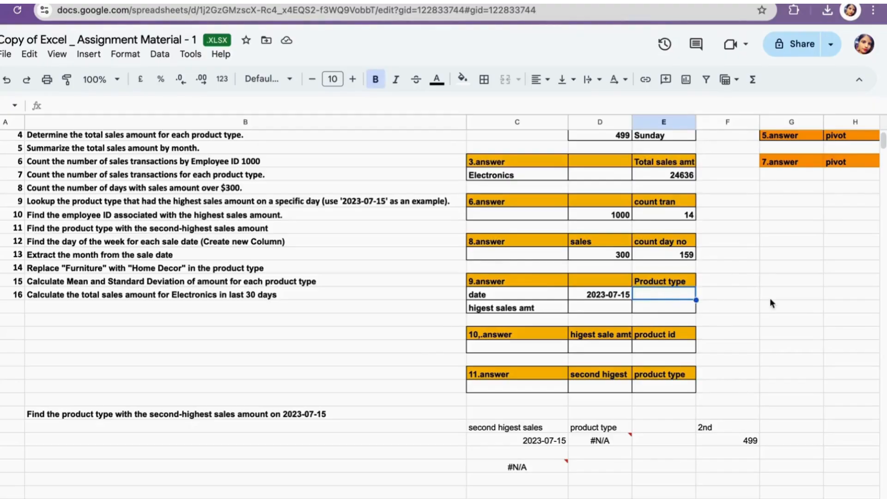
- Under Product type, start =INDEX('data - 1'!B:B,MATCH(1,('data - 1'!C:C=MAXIFS( to look up the product with the highest sale
text(=i)
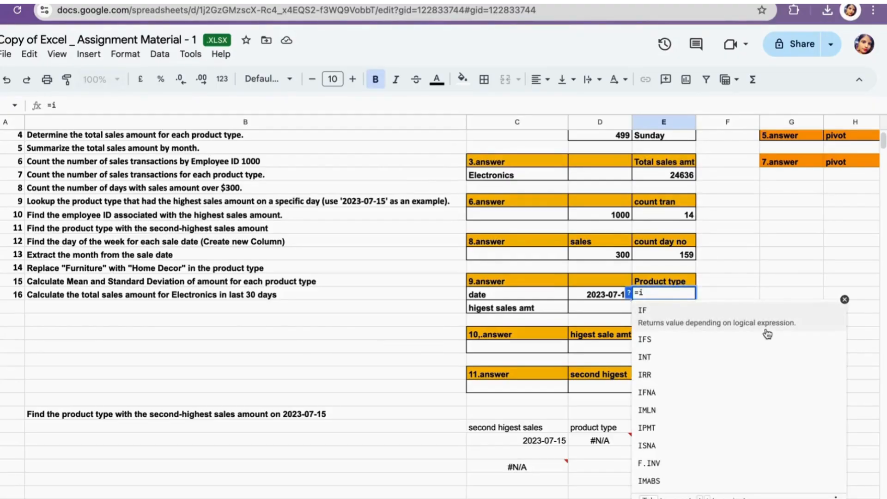
text(nd)
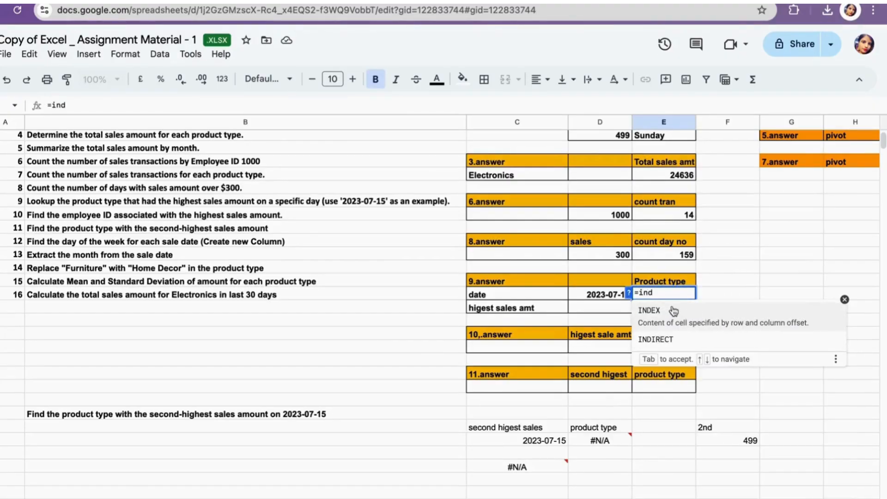
click(652, 311)
click(139, 498)
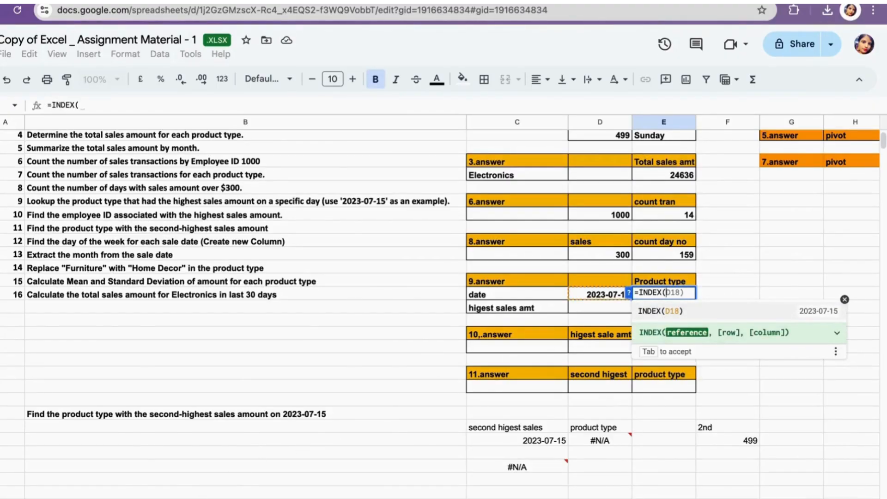
click(107, 123)
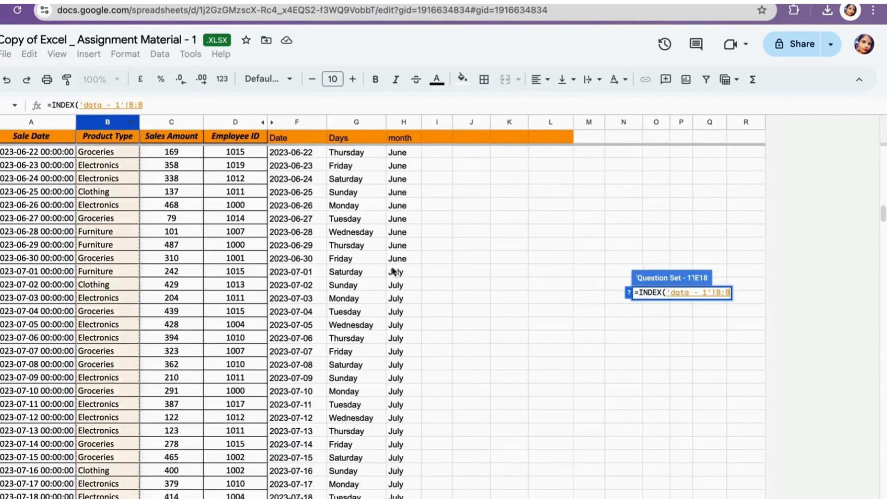
text(,match)
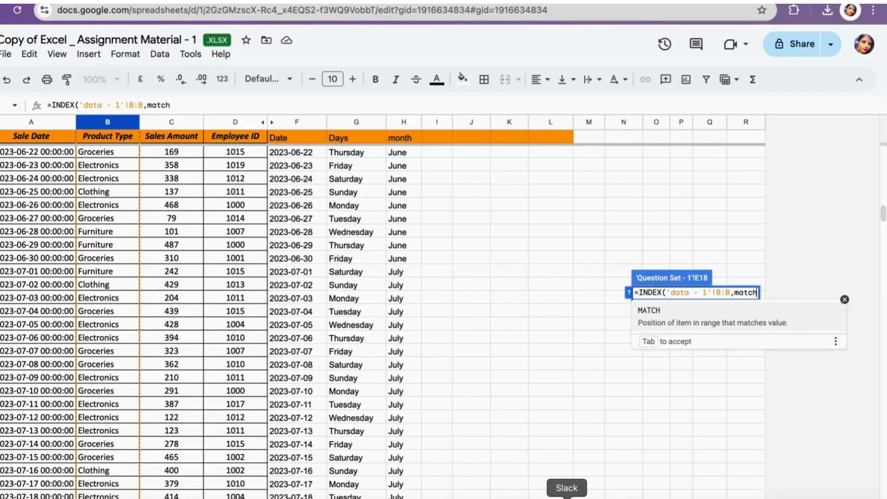
click(681, 318)
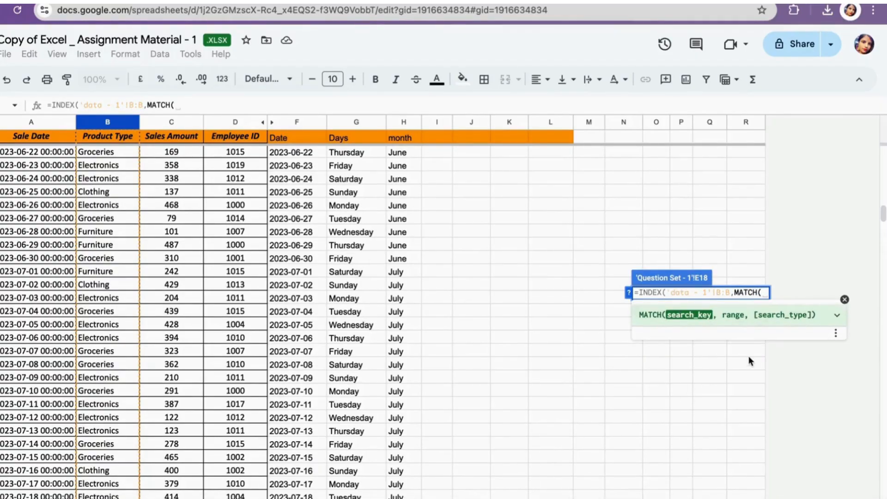
text(1,)
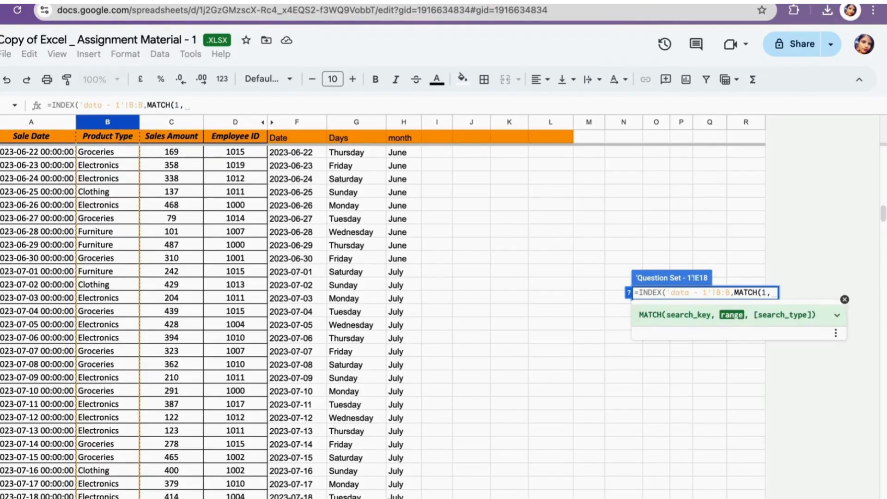
text(()
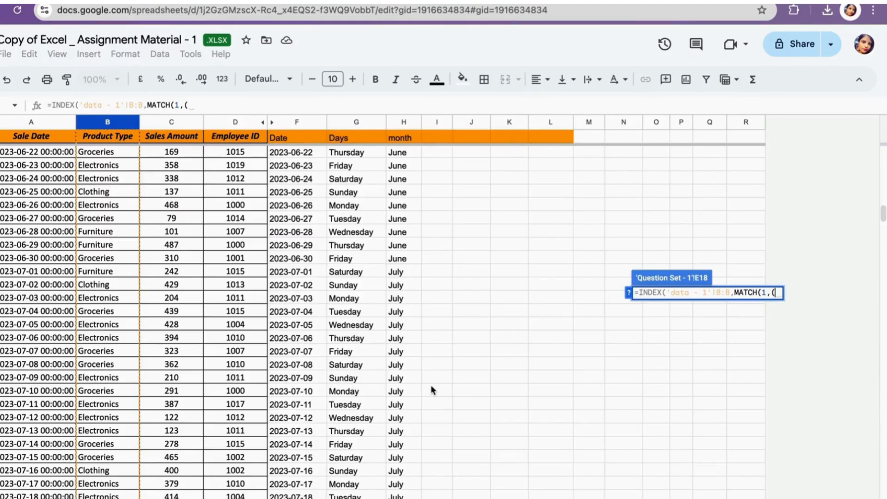
click(175, 122)
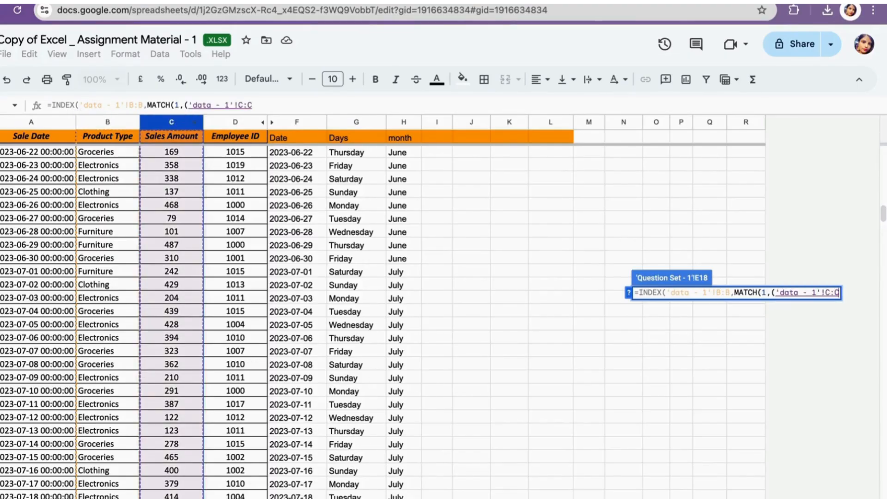
text(=)
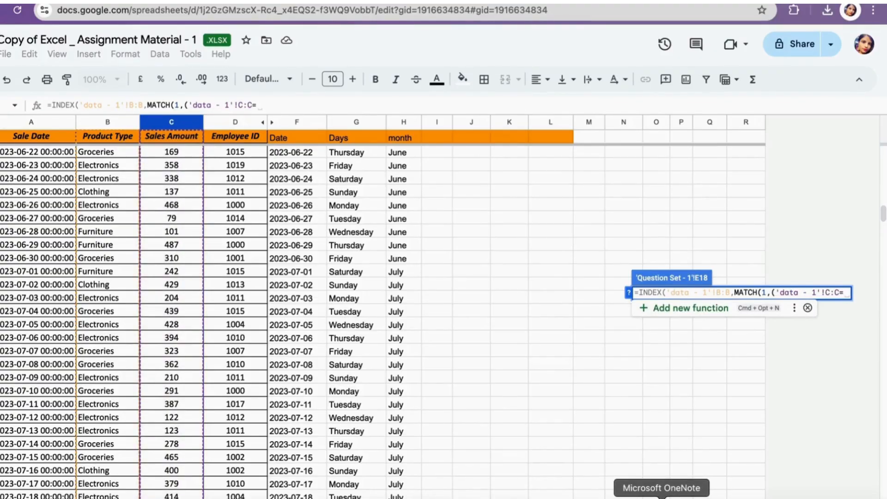
text(maxi)
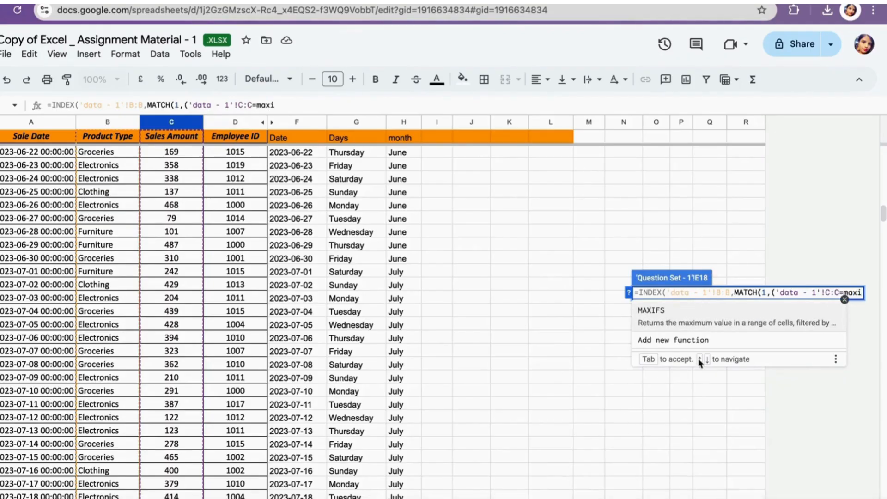
click(669, 314)
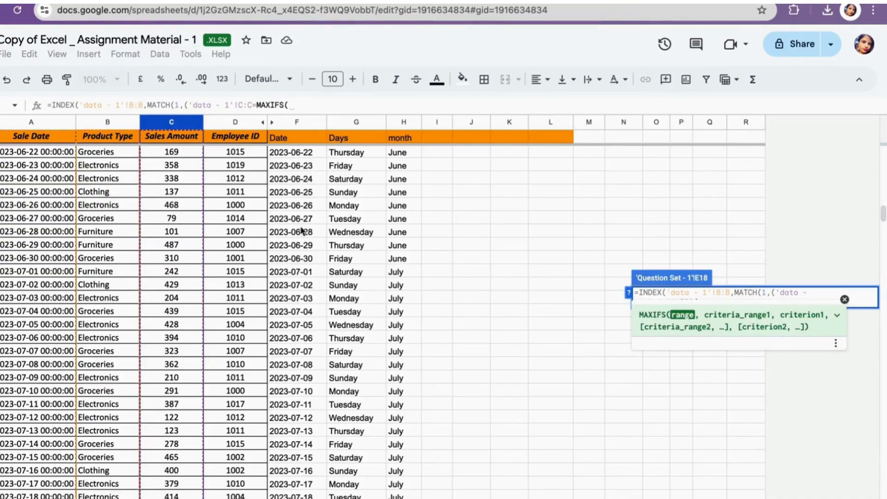
- Complete the MAXIFS part with sales range 'data - 1'!C:C, criteria range 'data - 1'!F:F and criterion 'data - 1'!F196
click(172, 122)
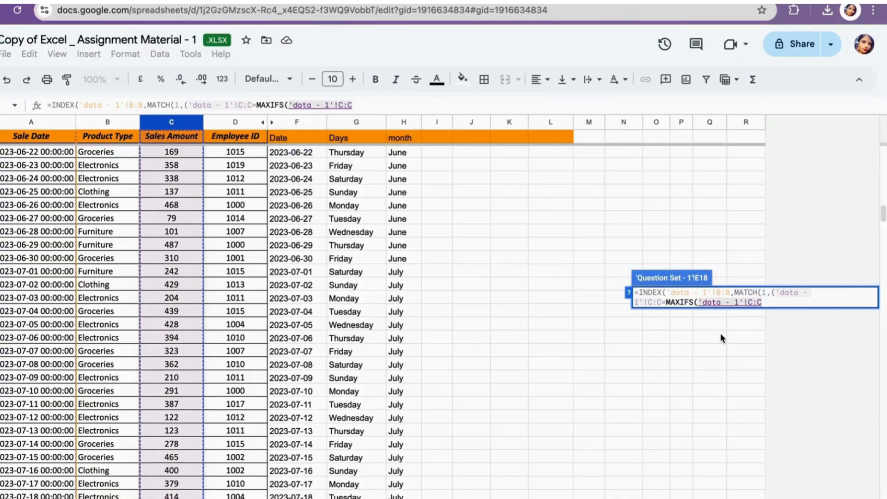
text(,)
click(285, 123)
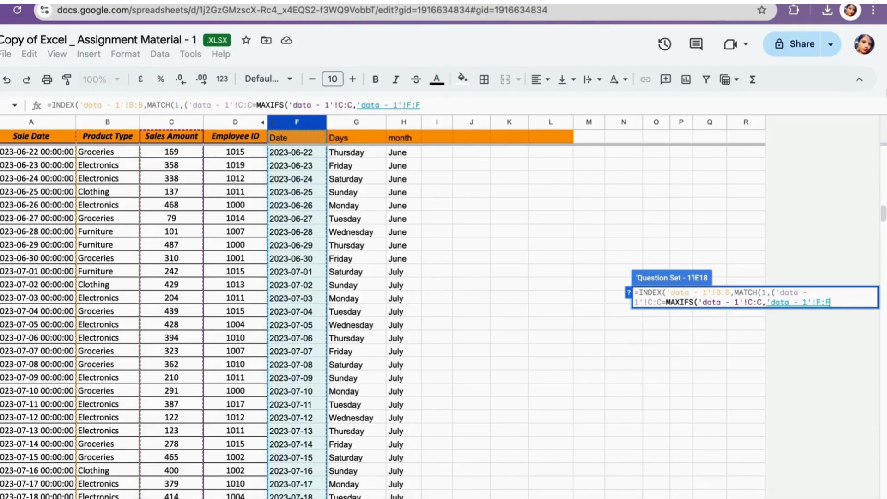
text(,)
scroll(305, 402, down, 2)
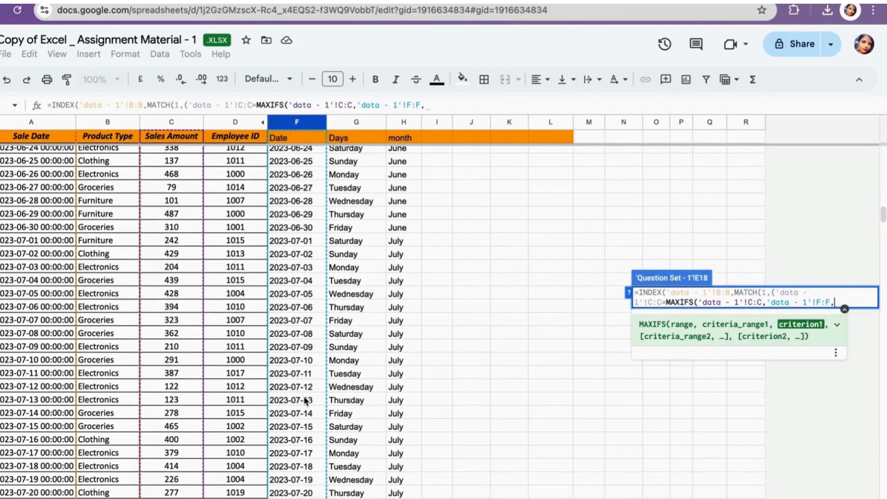
click(304, 431)
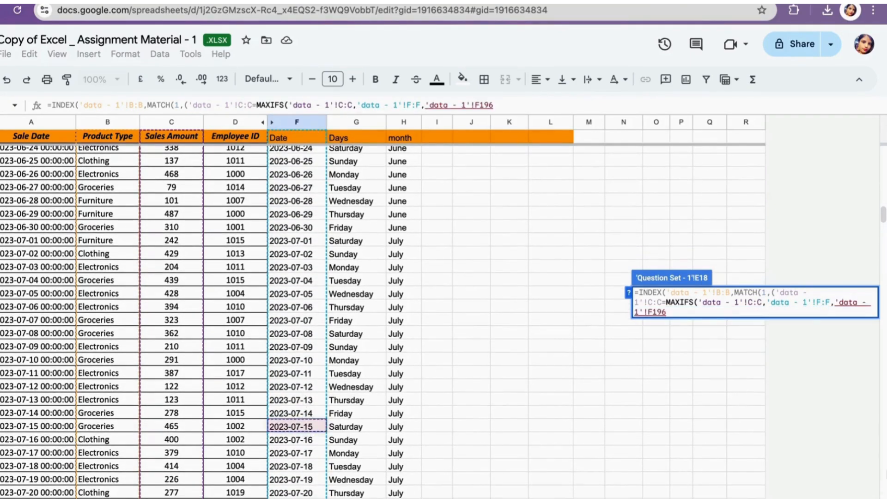
text()))
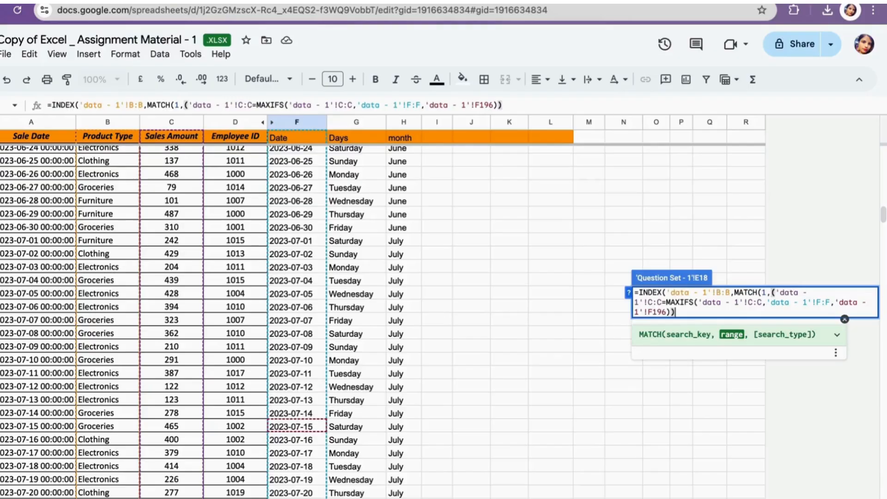
text(*()
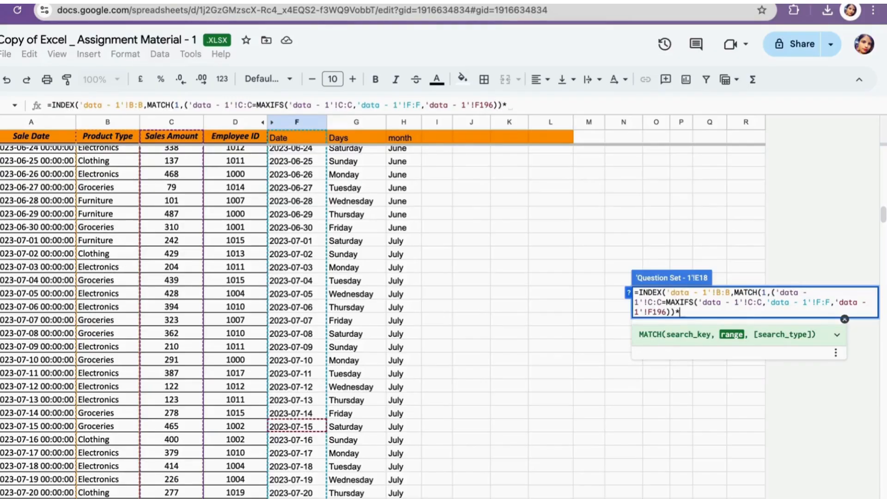
- Multiply by ('data - 1'!F:F='data - 1'!F196), add match type 0, close the brackets and confirm the Product type formula
click(312, 122)
text(=)
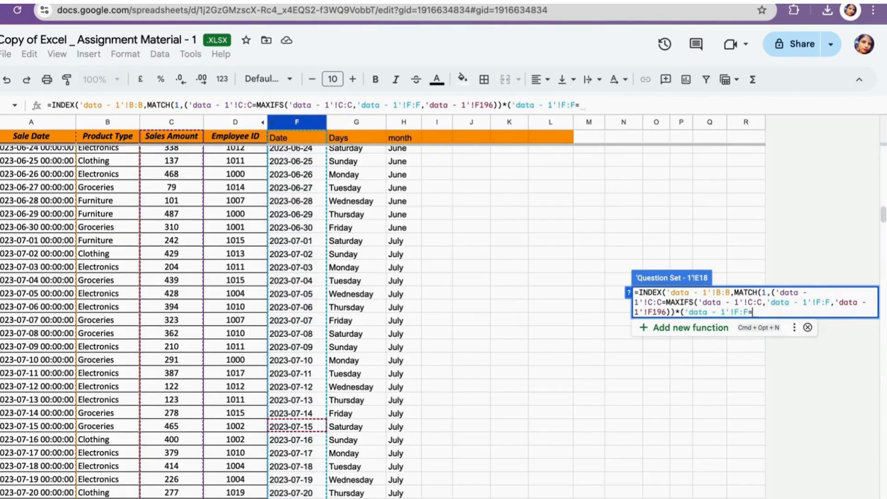
click(292, 428)
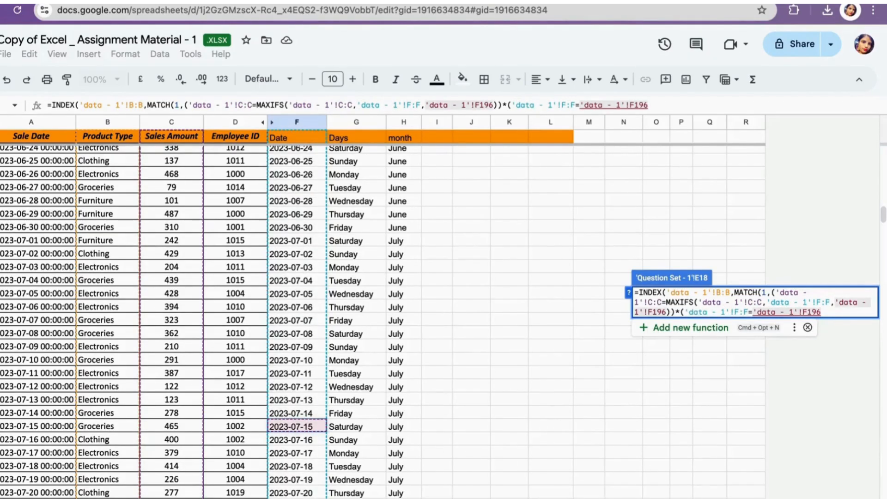
text())
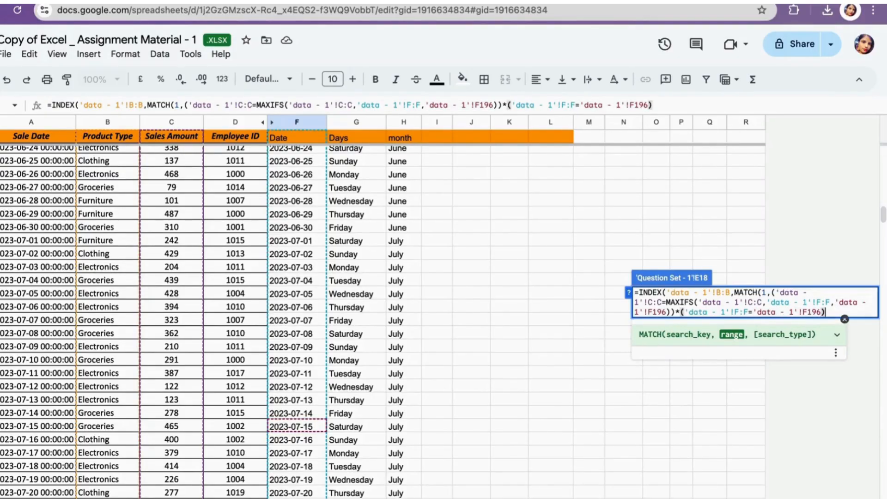
text(,0)
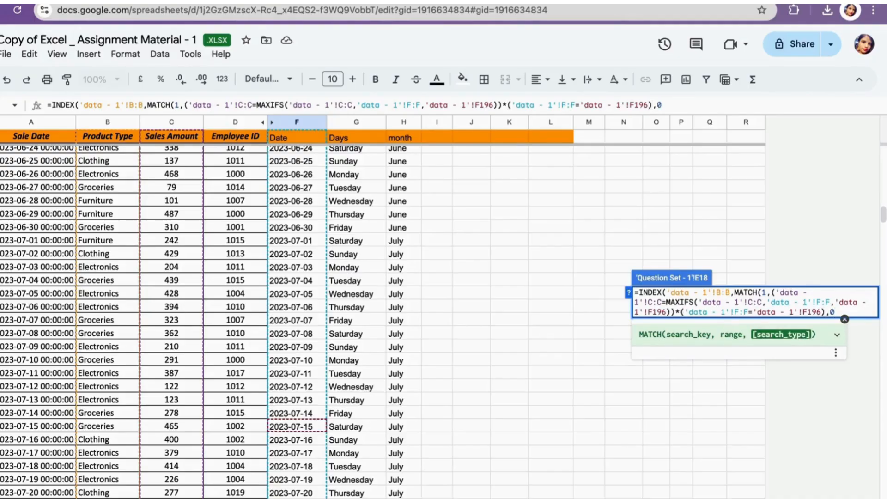
text()))
key(Return)
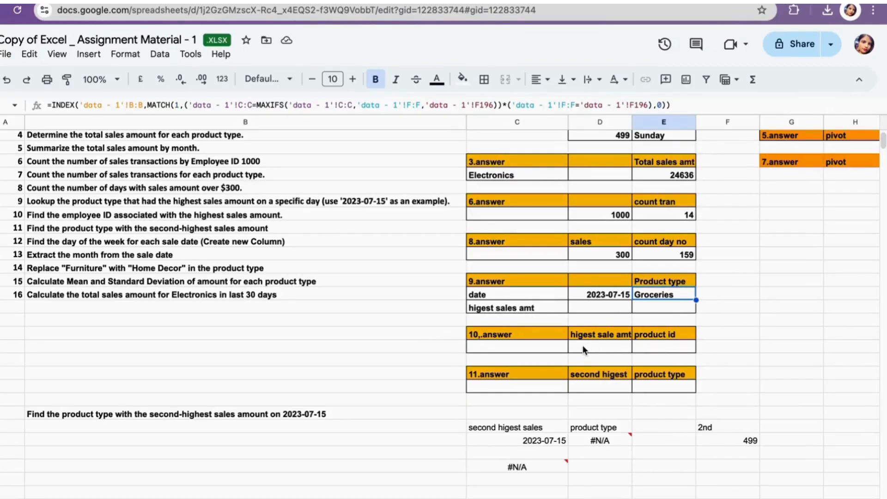
- Rename the product id header in the 10.answer block to emply id
scroll(583, 350, up, 3)
scroll(583, 346, up, 1)
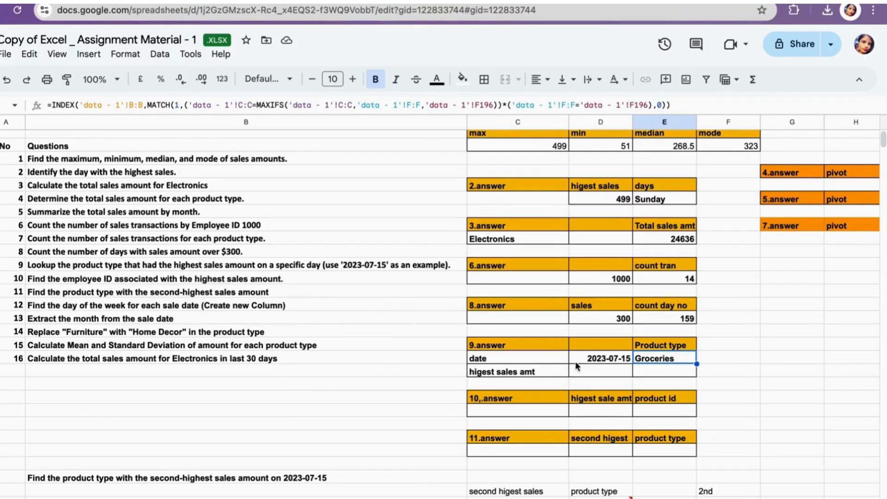
double_click(661, 398)
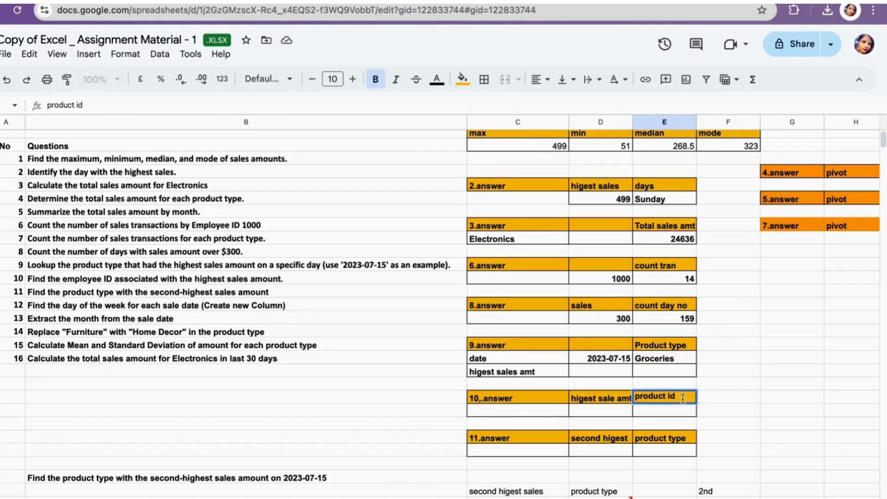
drag(667, 396, 612, 398)
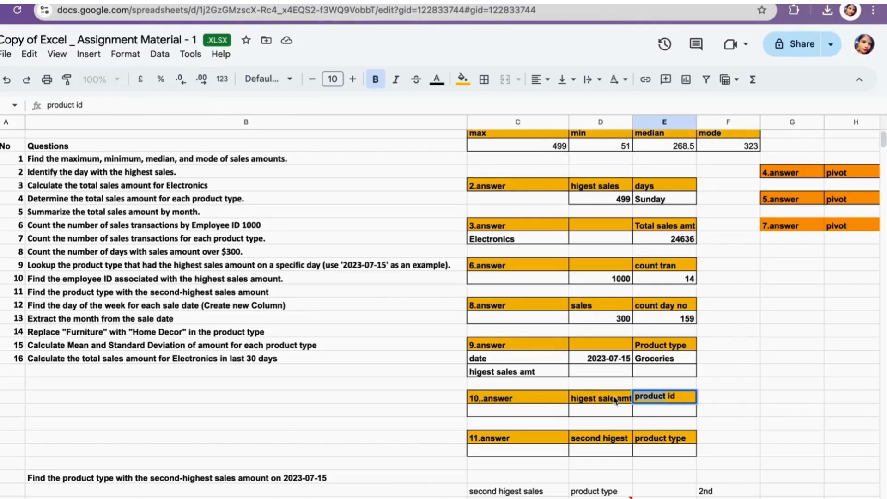
text(emply)
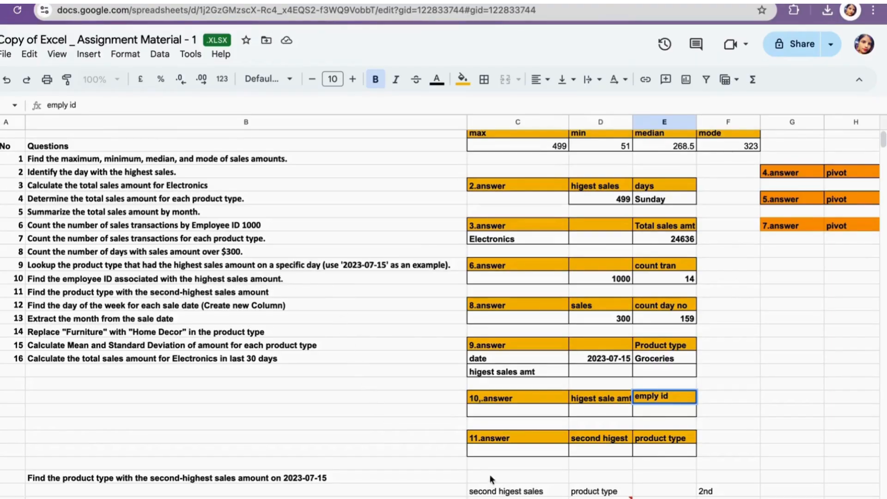
- Under higest sale amt, enter =MAX('data - 1'!C:C) to get the highest sales amount
click(601, 408)
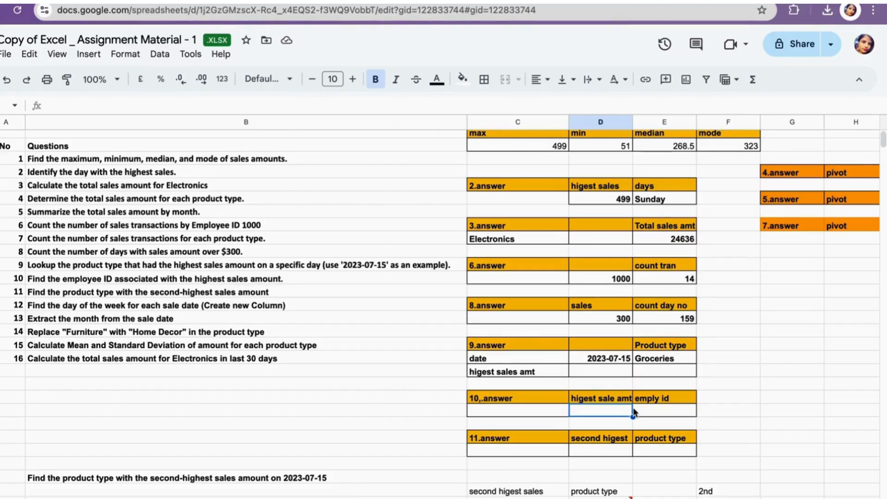
text(=max)
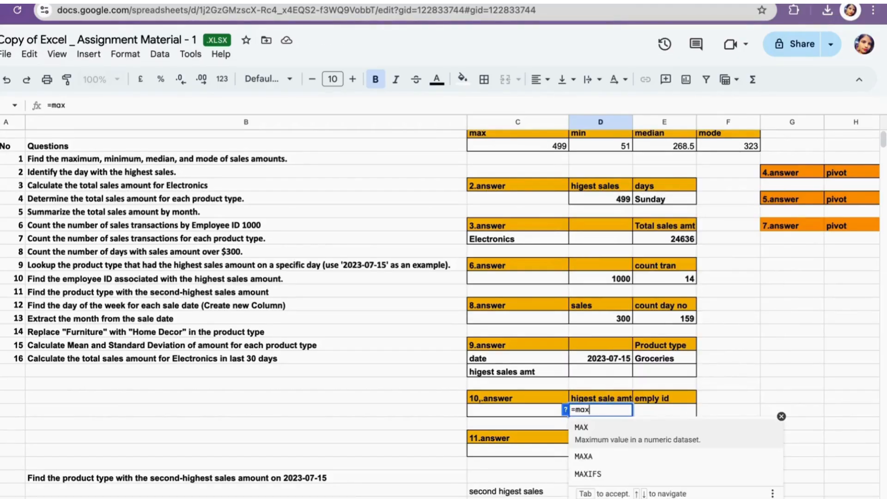
click(584, 427)
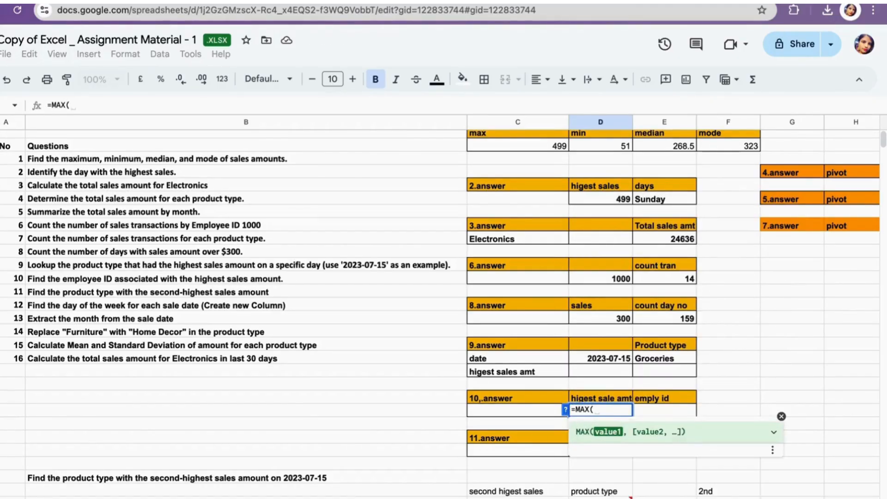
click(631, 498)
click(175, 123)
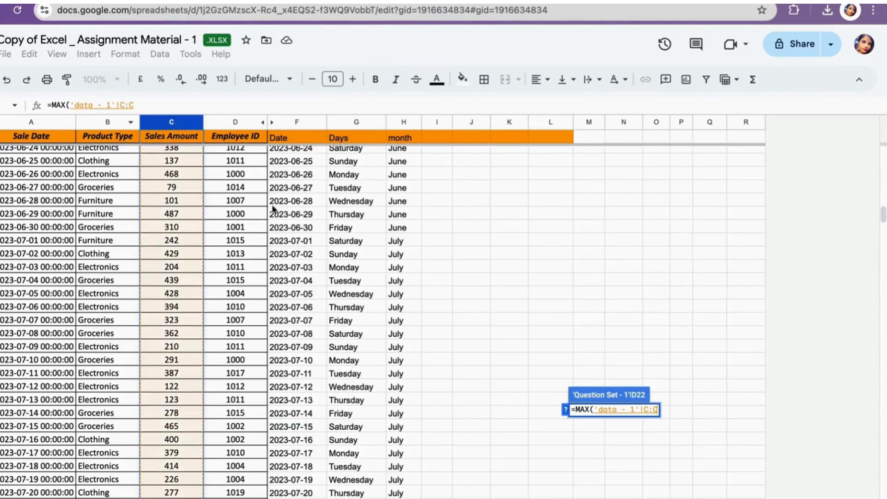
text())
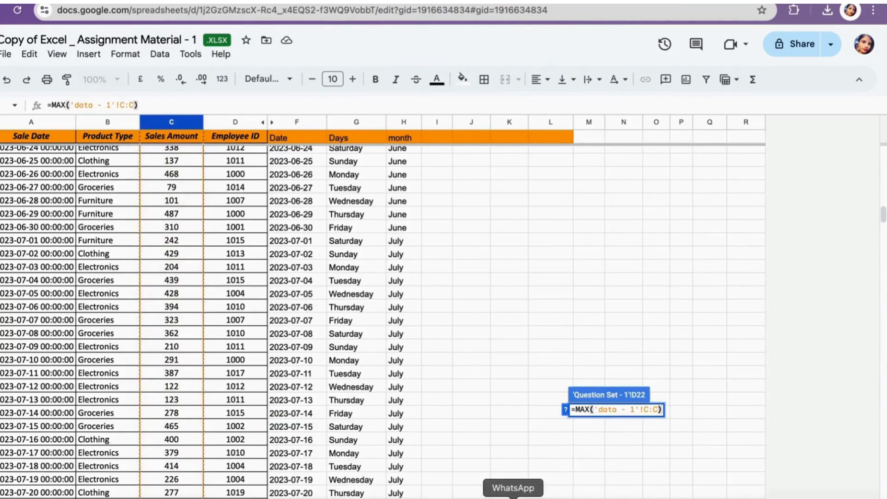
key(Return)
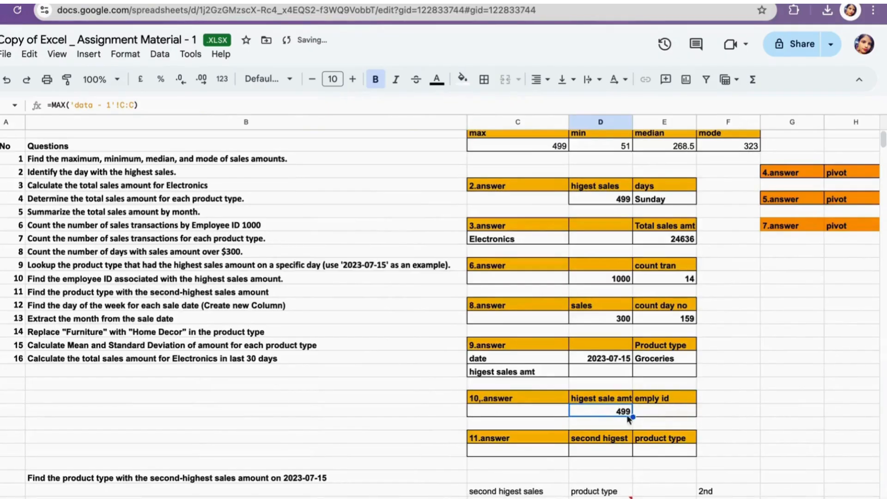
- Under emply id, start =INDEX('data - 1'!D:D,MATCH( to look up the employee with the highest sale
click(659, 407)
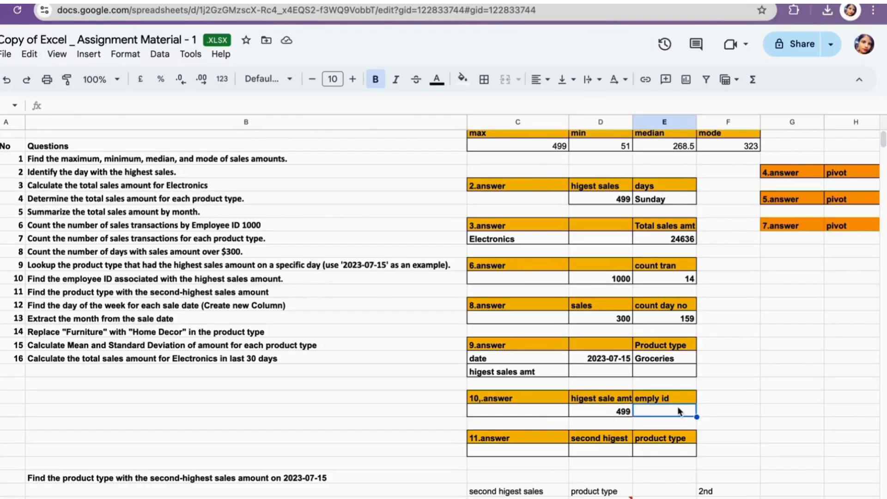
text(=in)
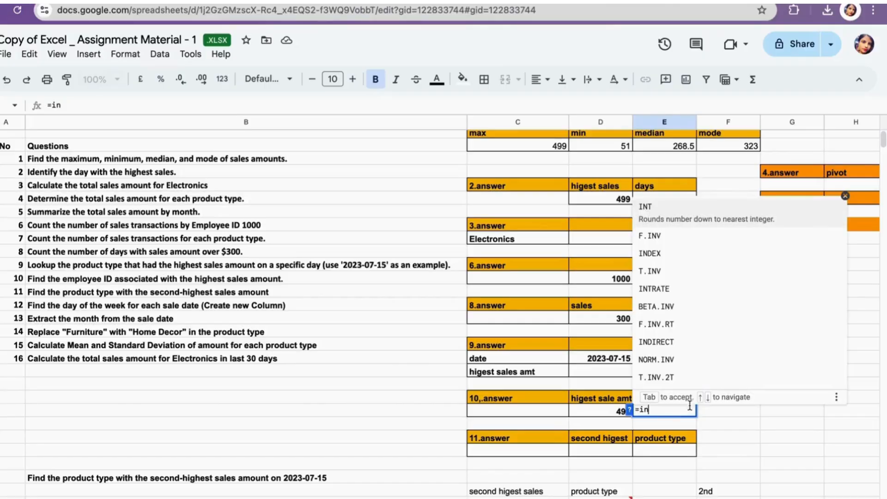
click(661, 253)
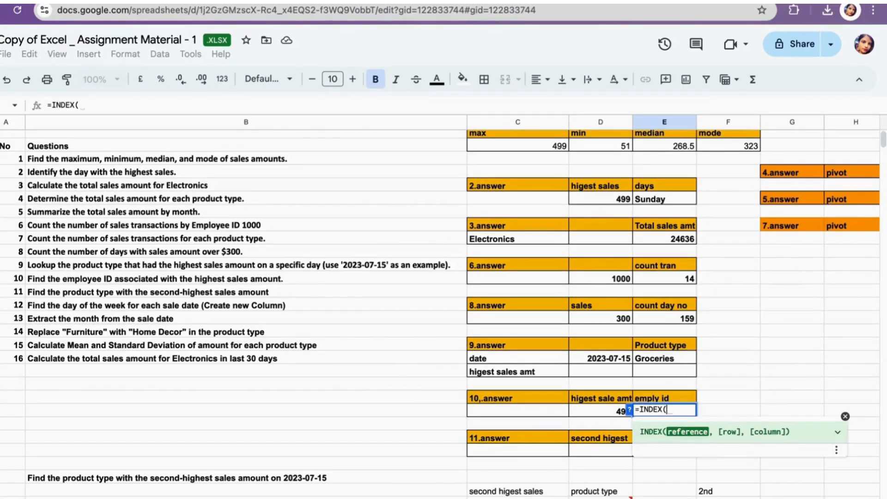
key(ctrl+shift+Page_Down)
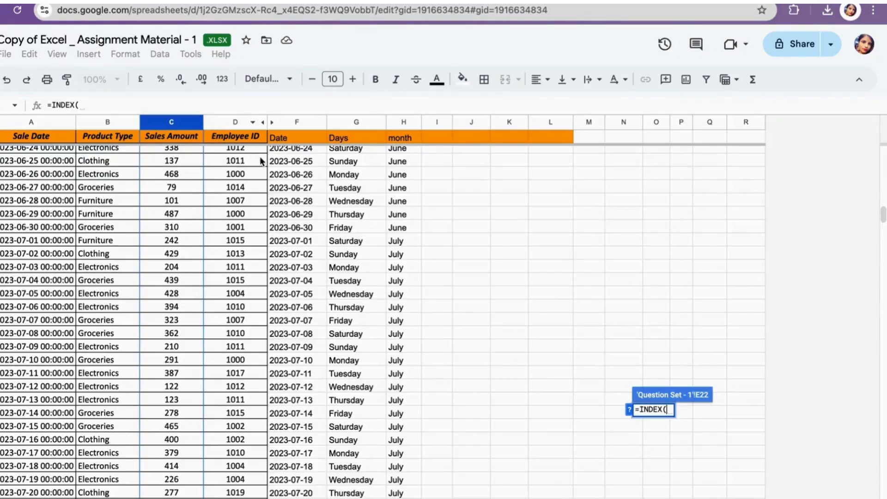
click(242, 123)
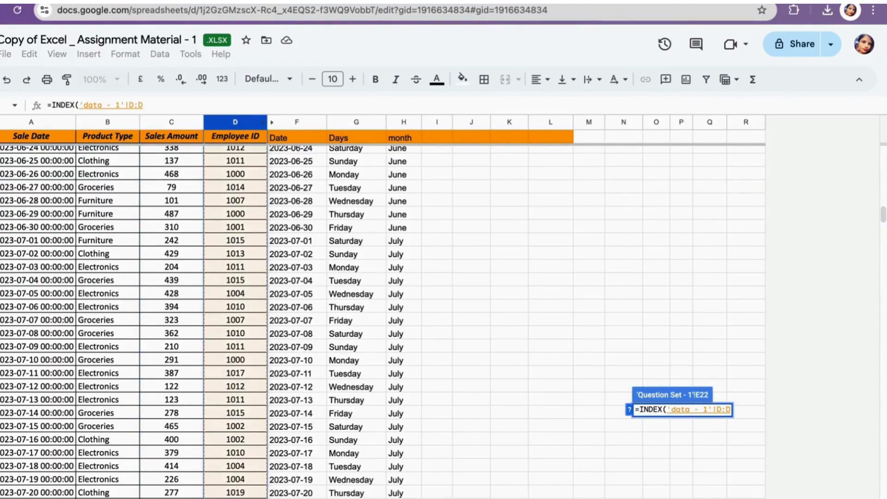
text(,mat)
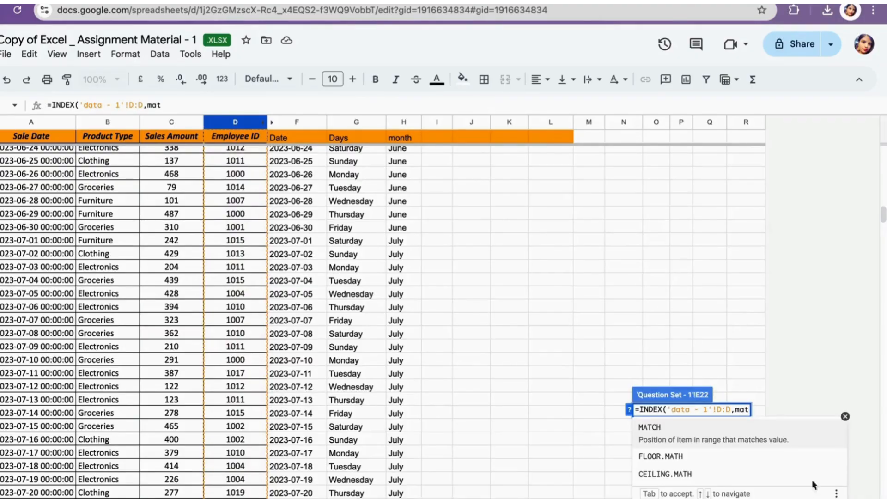
key(Tab)
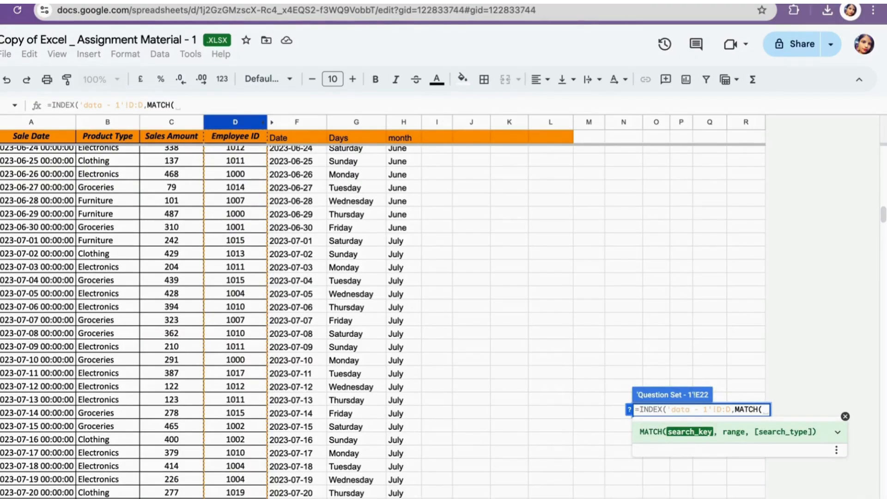
- Complete the formula as =INDEX('data - 1'!D:D,MATCH(D22,'data - 1'!C:C),0) and confirm it
click(577, 496)
click(610, 413)
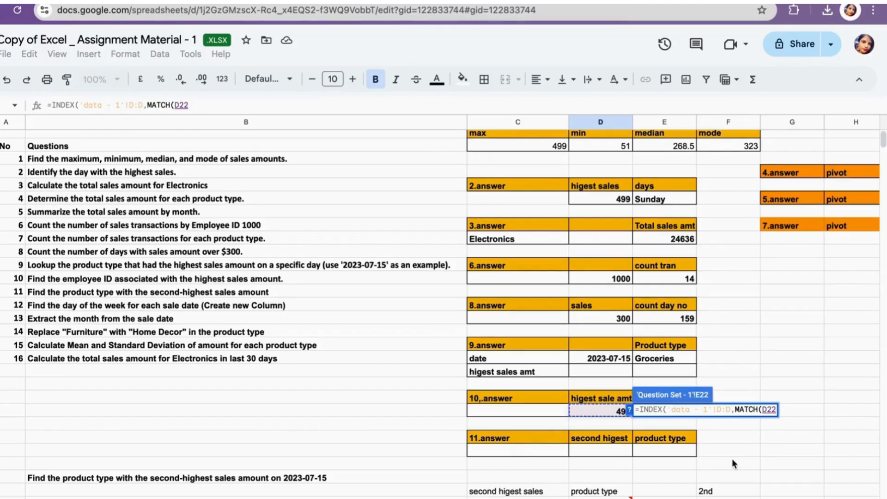
text(,)
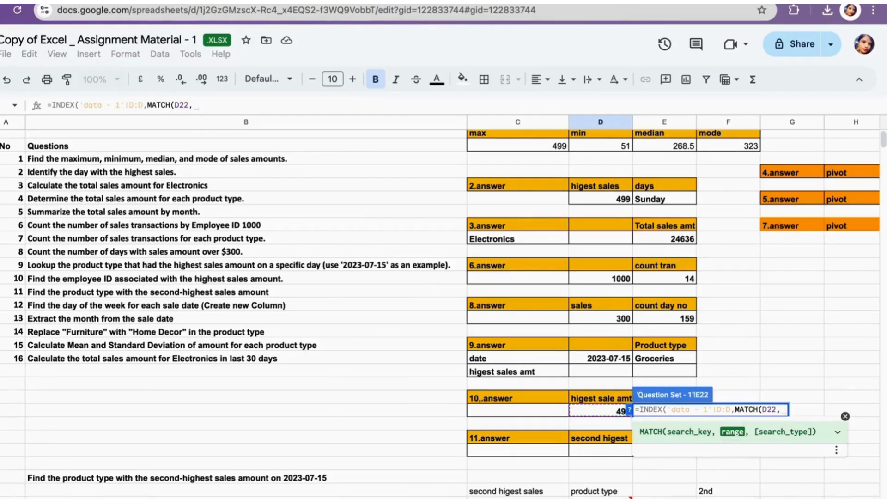
click(57, 497)
click(178, 122)
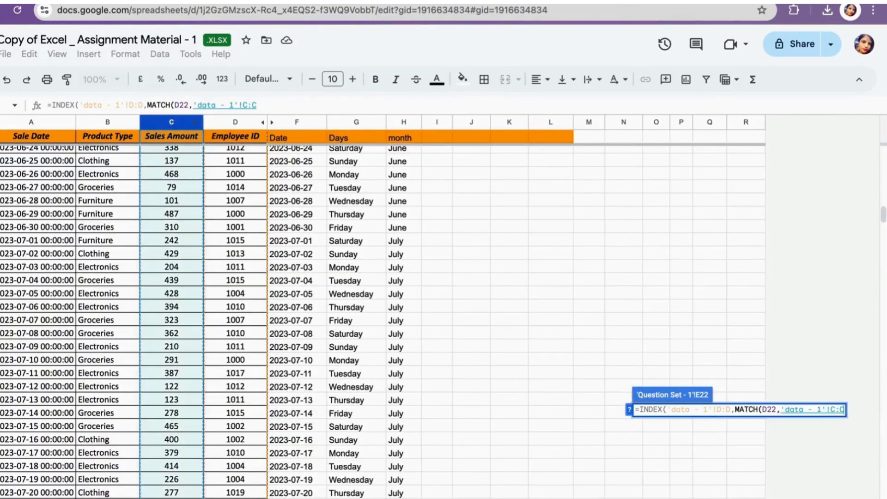
text())
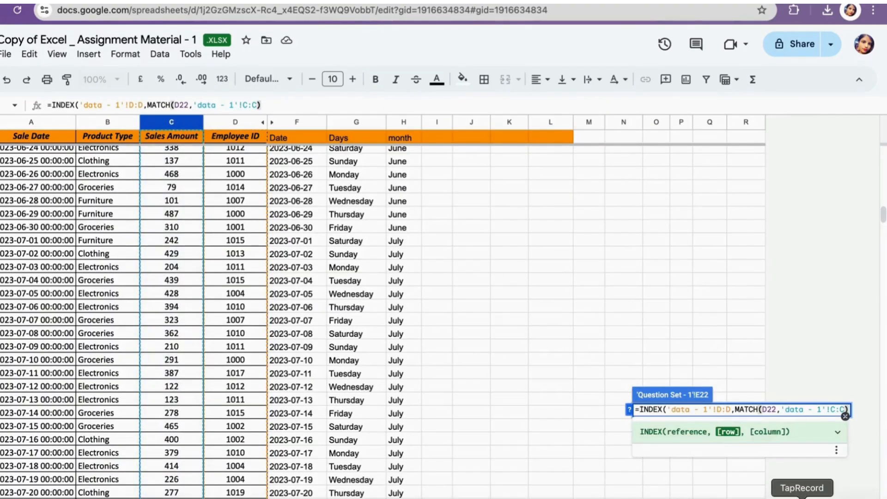
text(,0)
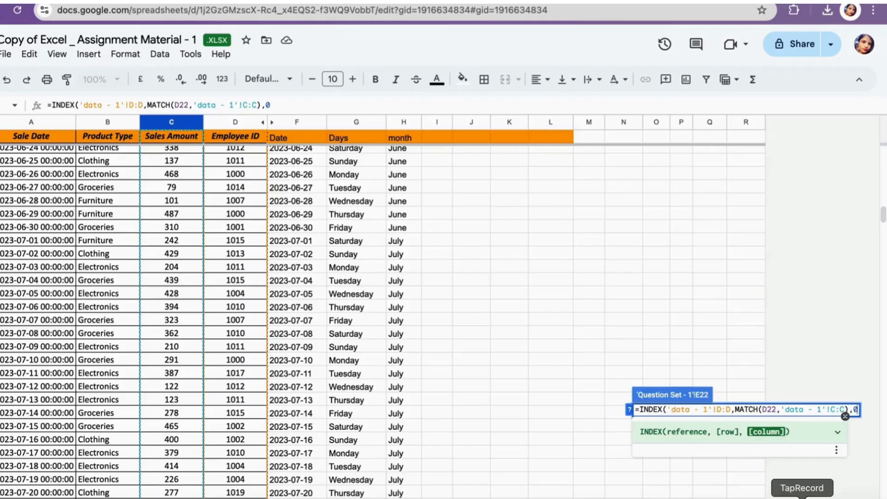
text())
key(Return)
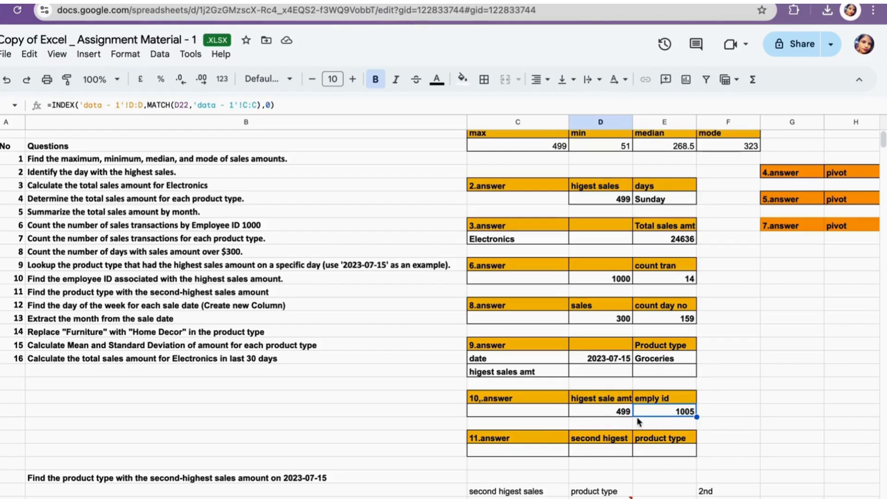
- Under second higest in the 11.answer block, enter =LARGE('data - 1'!C:C,2) to get the second-highest sales amount
scroll(631, 418, up, 1)
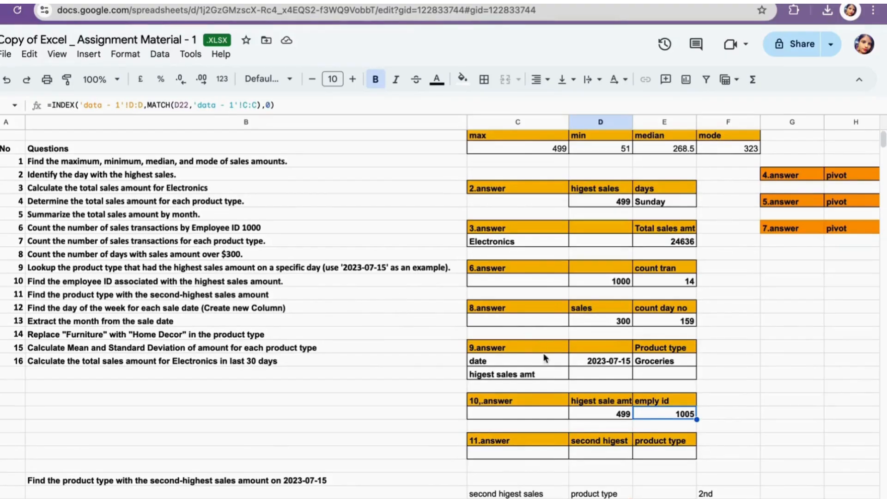
scroll(543, 358, right, 1)
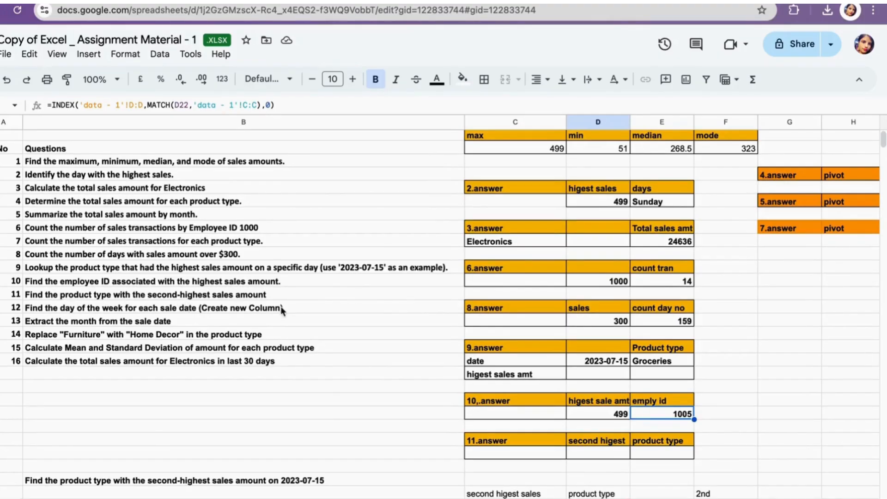
click(592, 455)
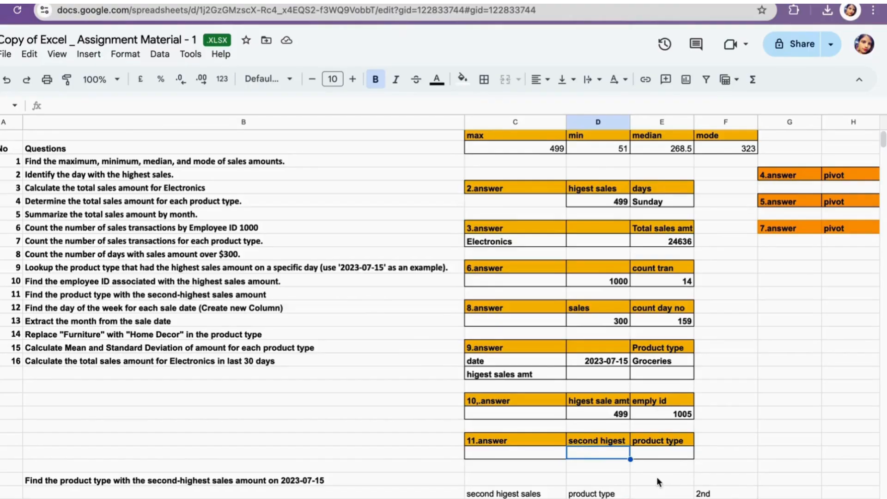
text(=larg)
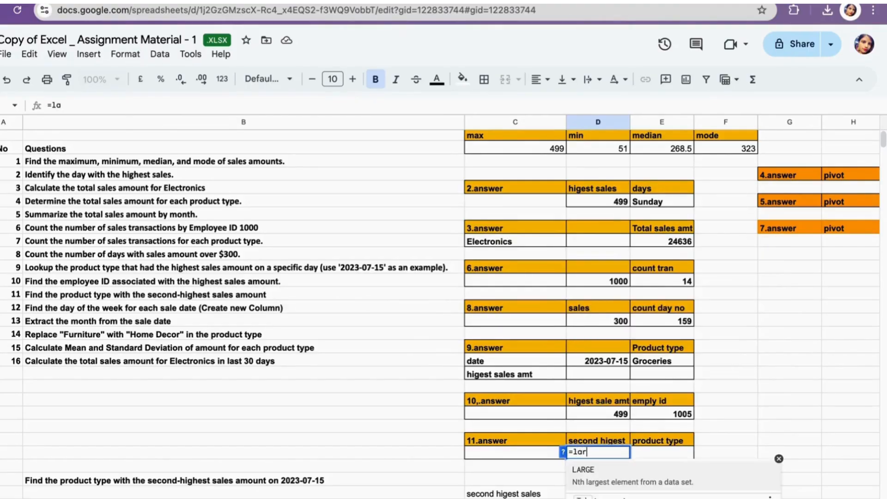
click(600, 471)
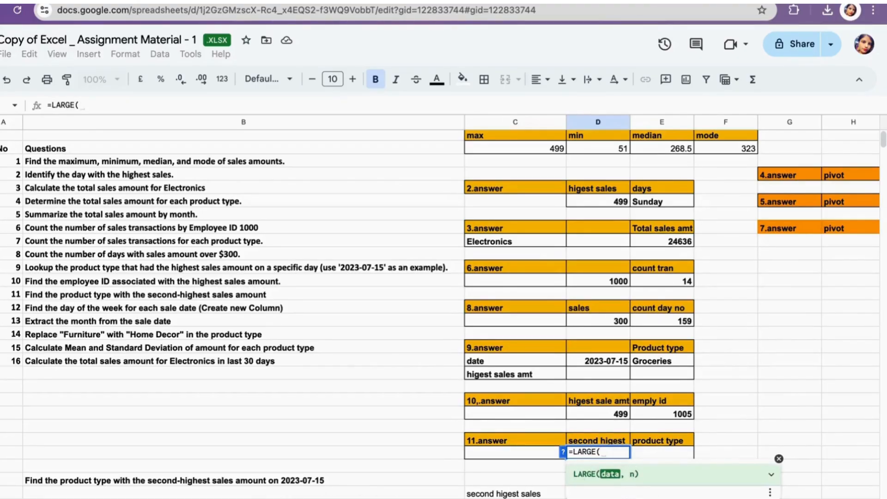
click(56, 498)
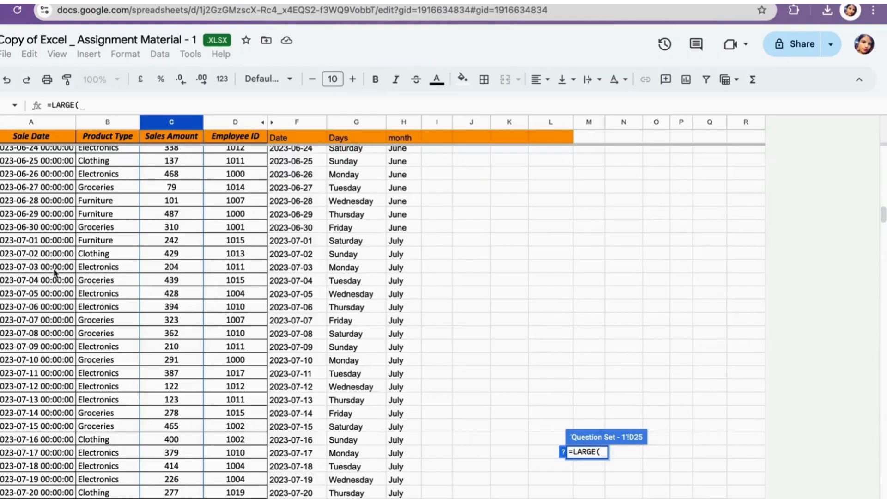
click(172, 122)
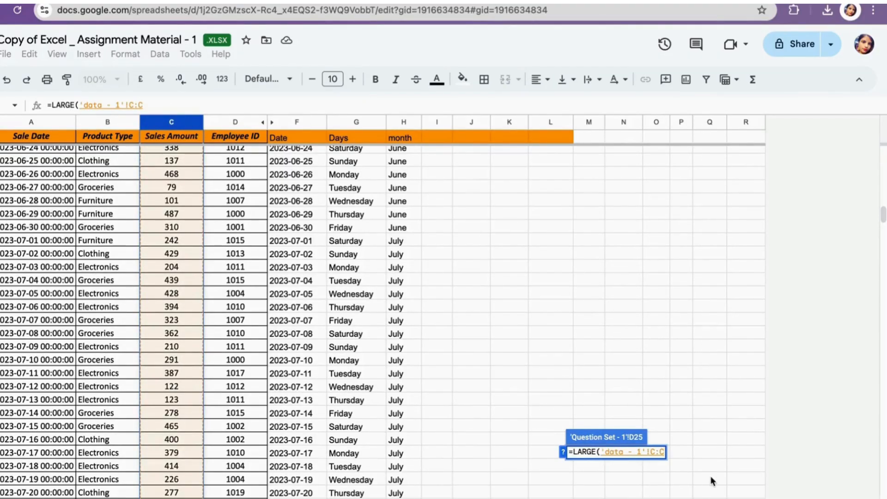
text(,2)
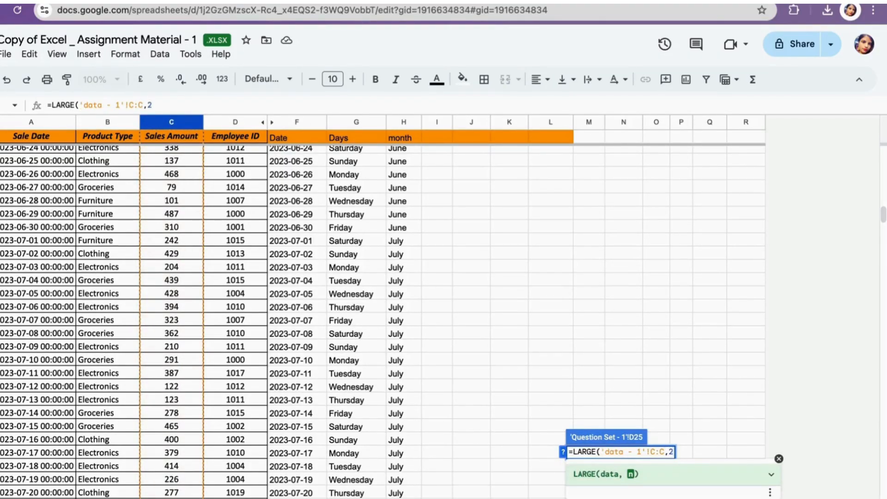
text())
key(Return)
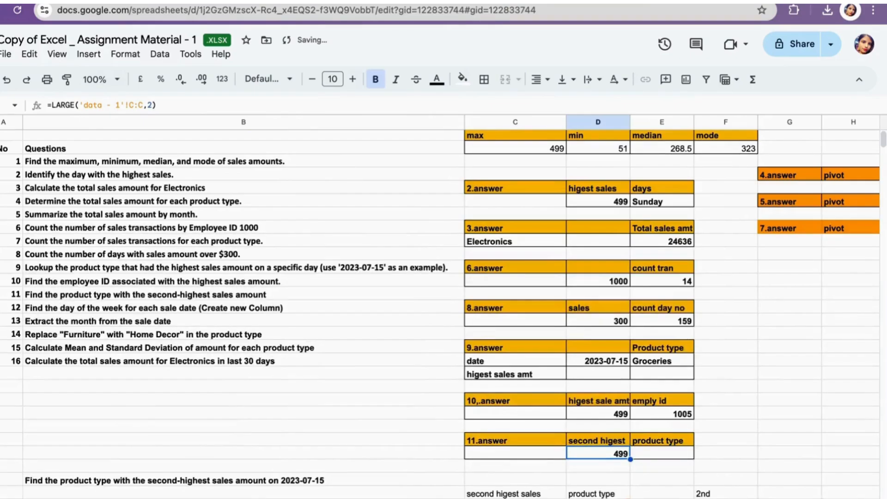
- Under product type, start =INDEX('data - 1'!B:B,MATCH( to look up the product type of that sale
click(653, 445)
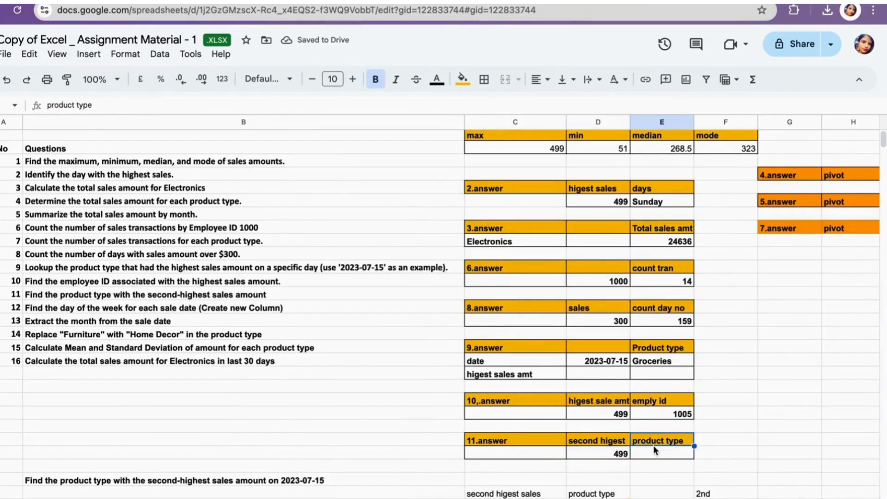
click(648, 454)
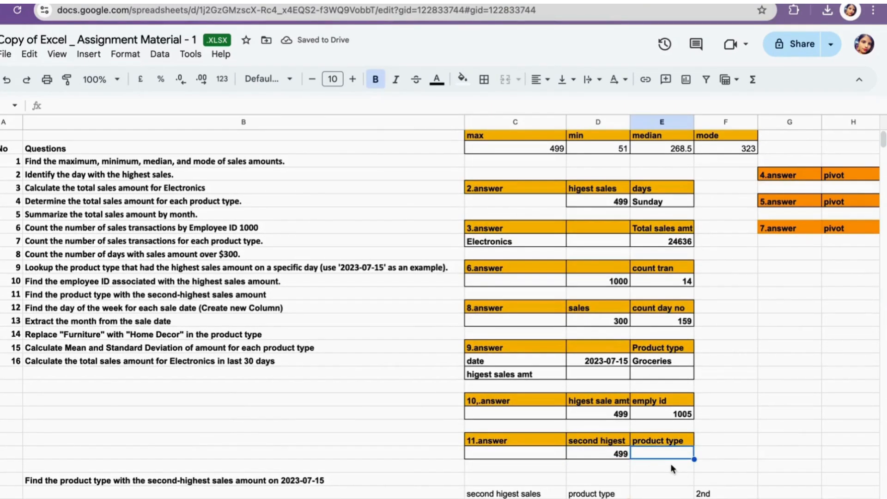
text(=in)
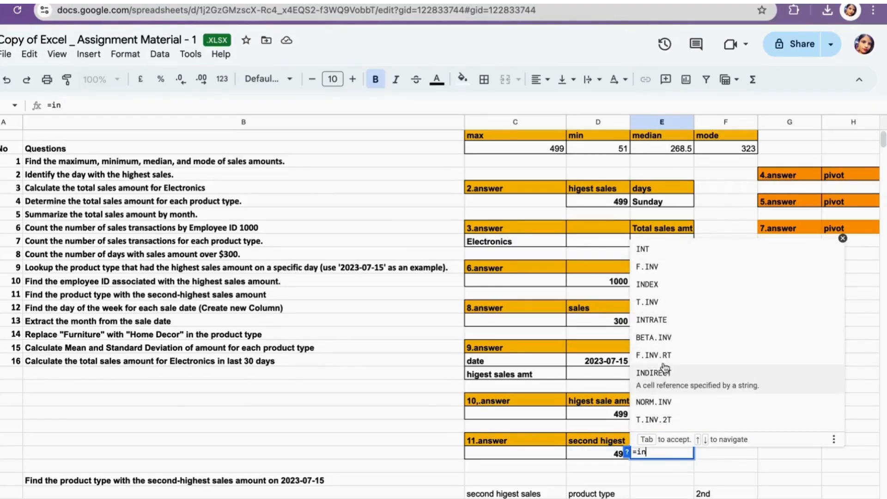
text(dex)
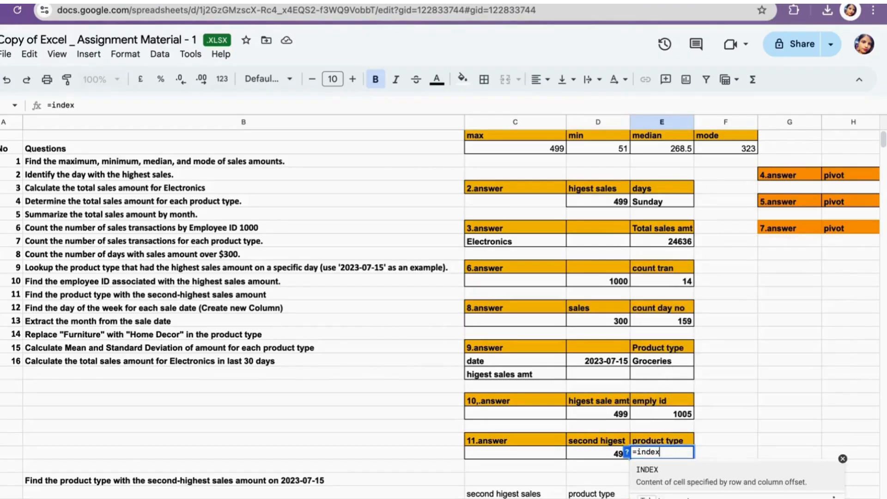
click(662, 473)
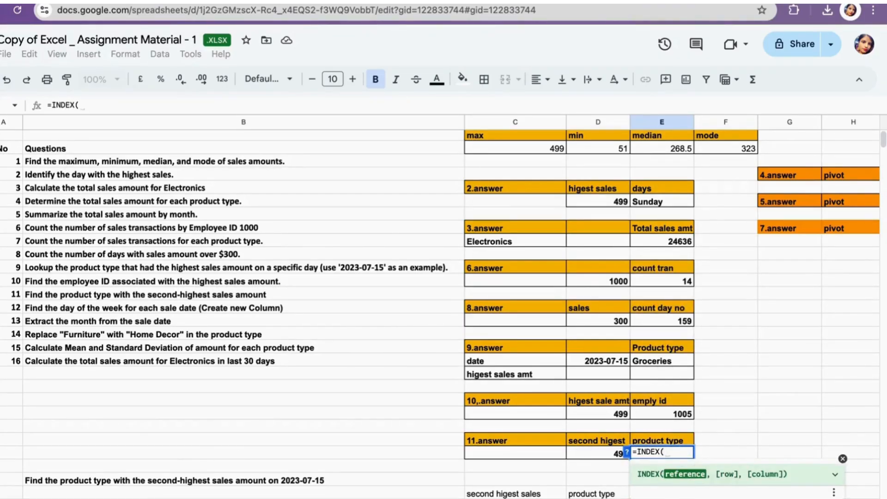
click(140, 498)
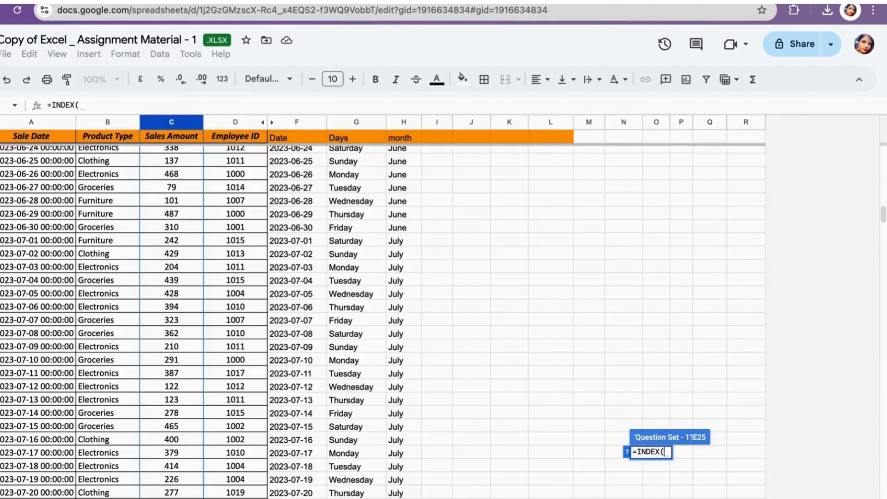
click(104, 121)
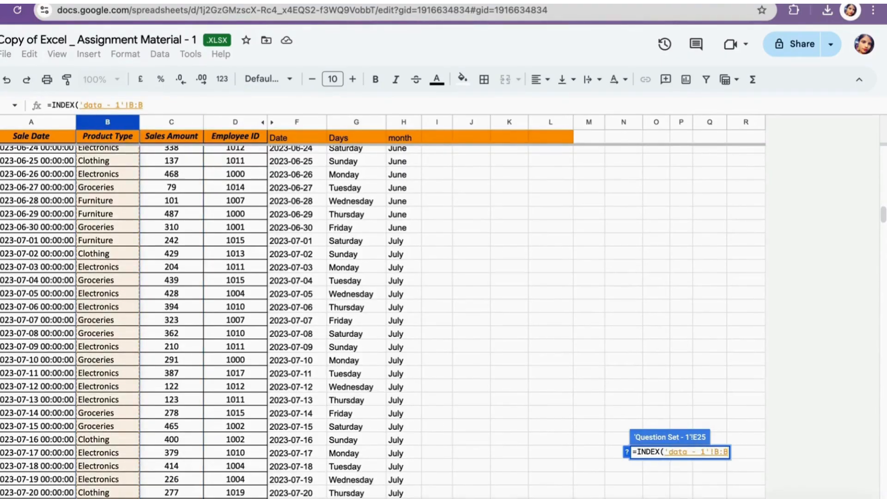
text(,ma)
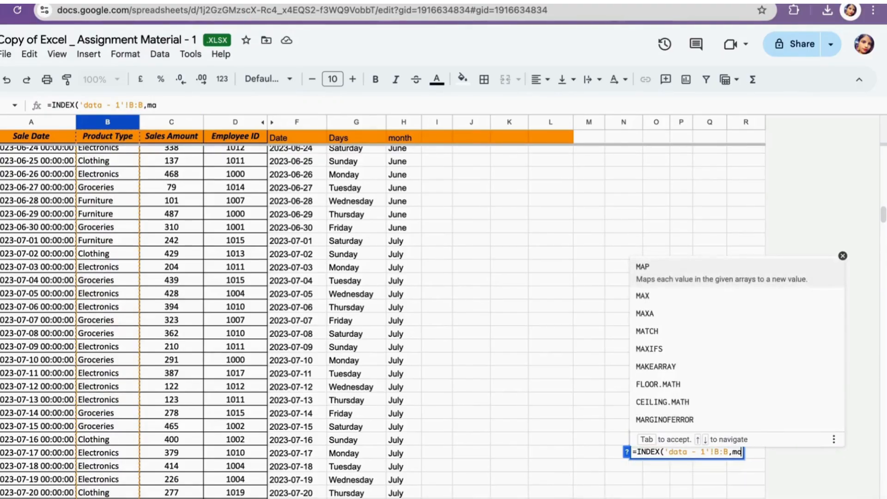
text(t)
key(Tab)
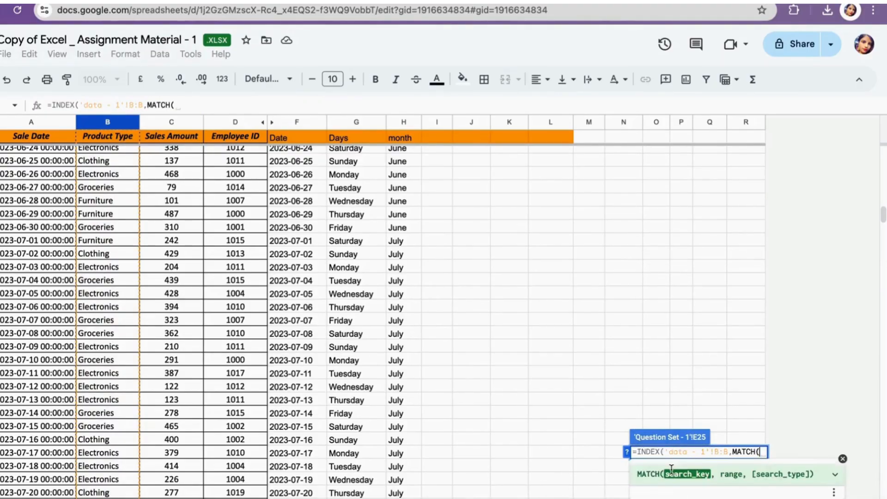
- Complete the formula as =INDEX('data - 1'!B:B,MATCH(D25,'data - 1'!C:C),0) and confirm it
click(138, 498)
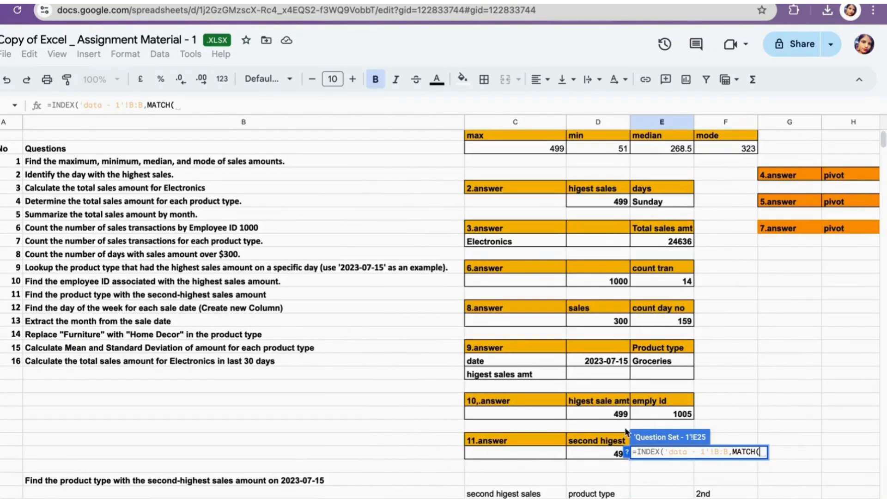
click(601, 455)
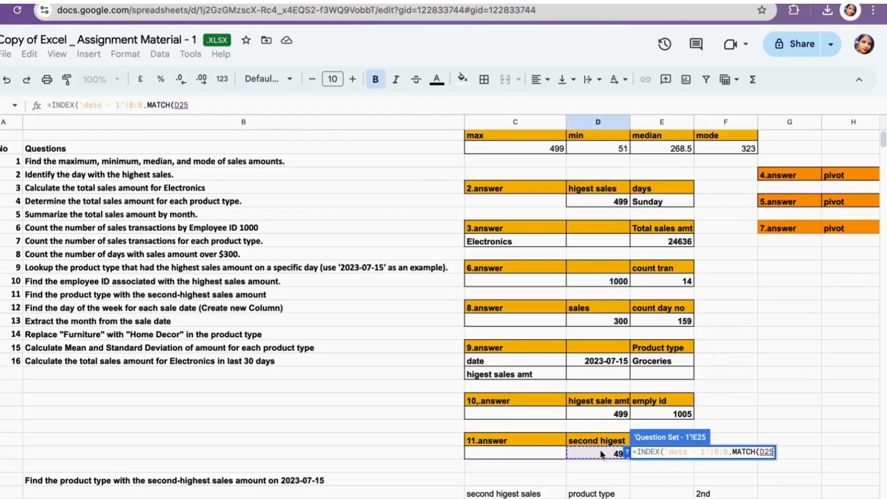
text(,)
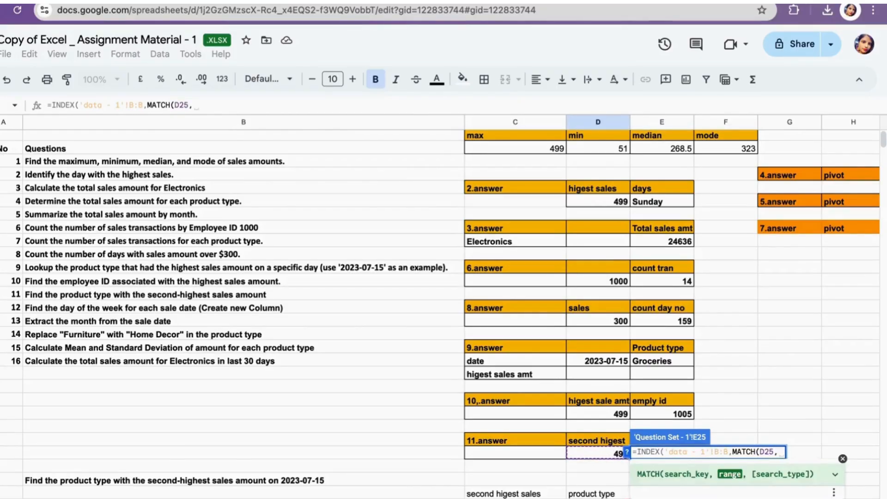
click(190, 498)
click(167, 123)
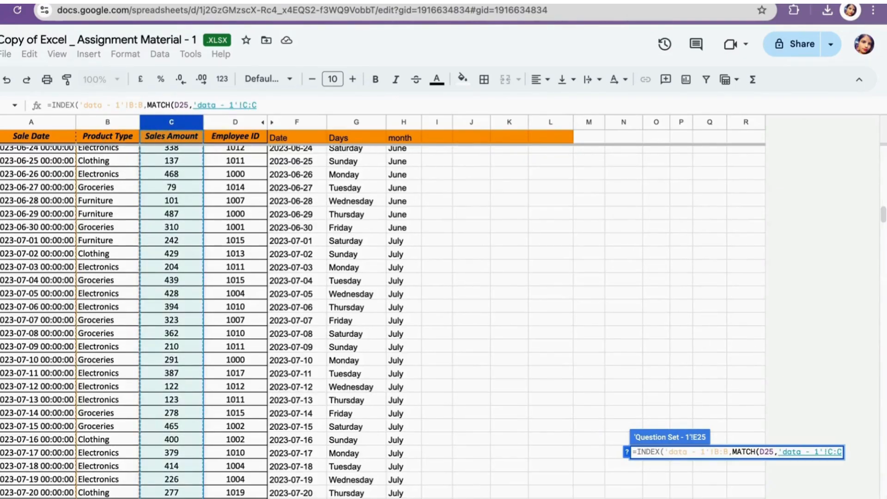
text(),0)
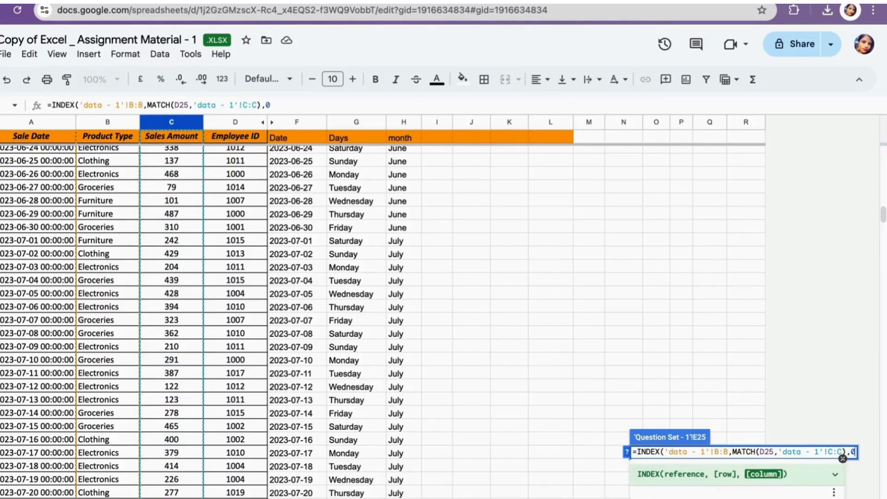
text())
key(Return)
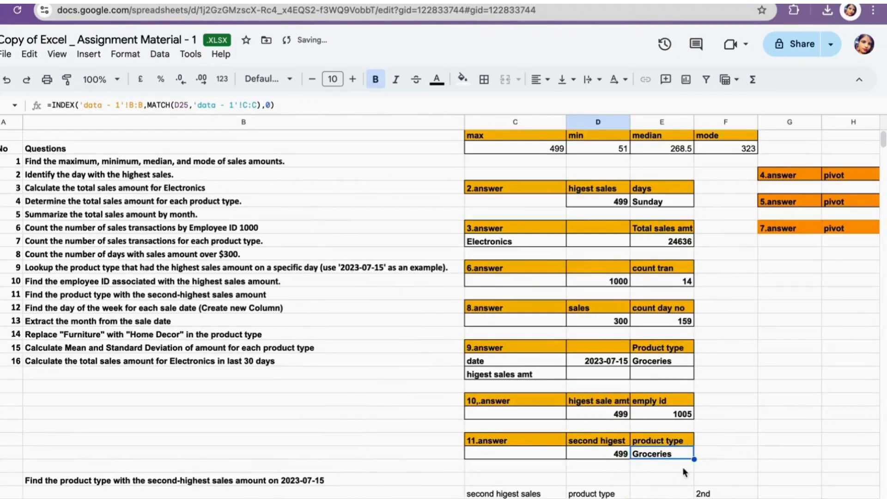
- On the 'data - 1' sheet, add the header replace in column I next to month
scroll(697, 443, down, 1)
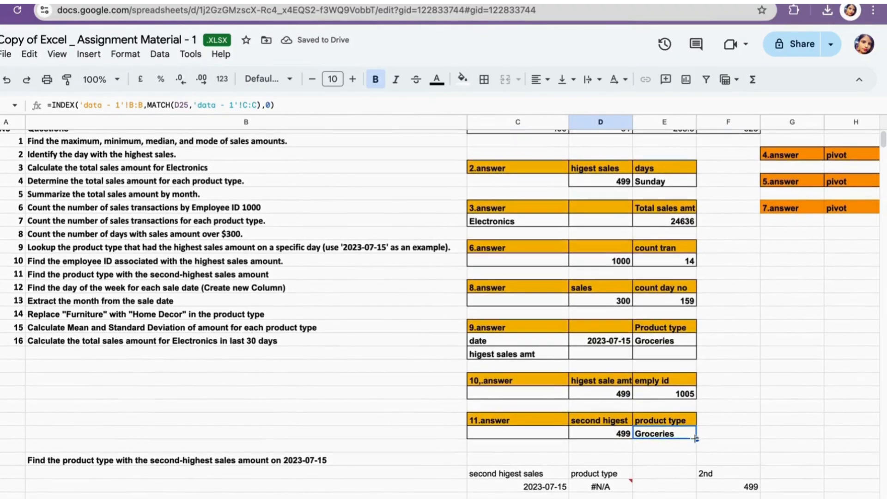
scroll(695, 439, up, 1)
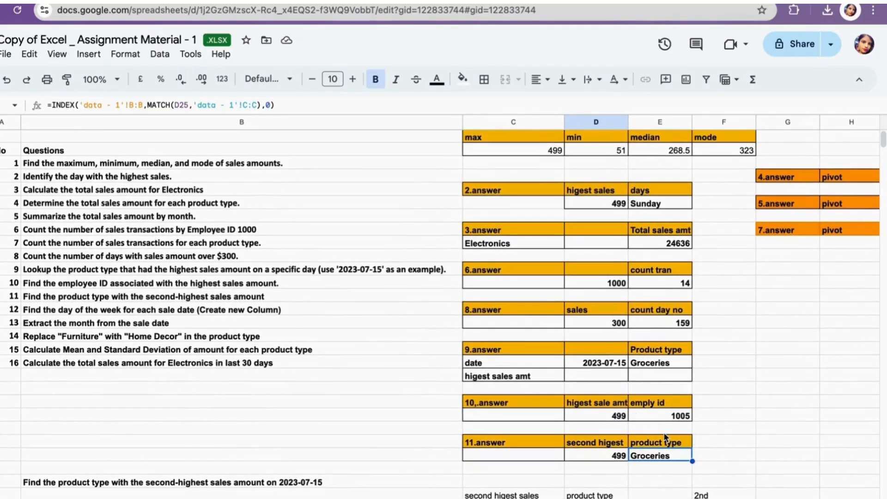
scroll(664, 432, left, 1)
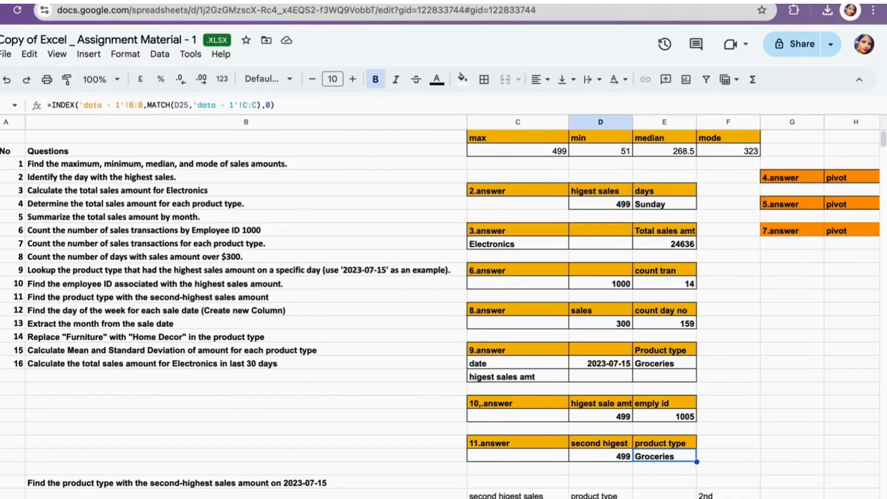
click(107, 498)
scroll(368, 171, up, 20)
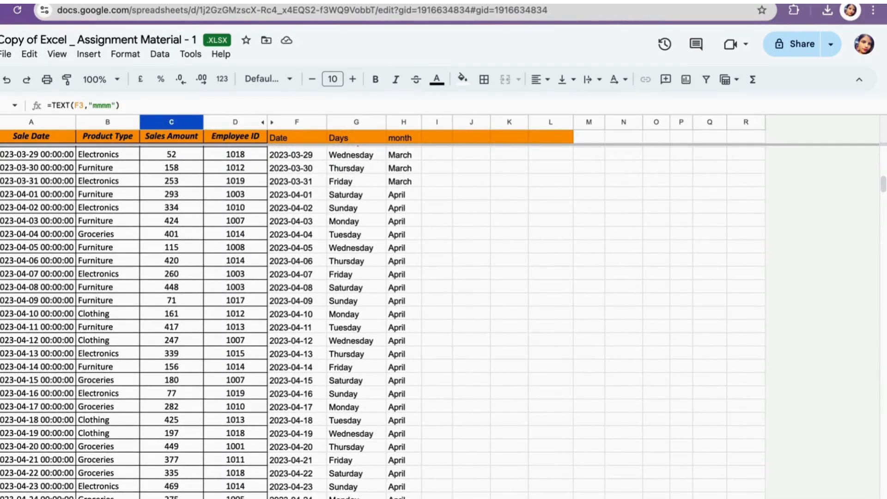
click(153, 498)
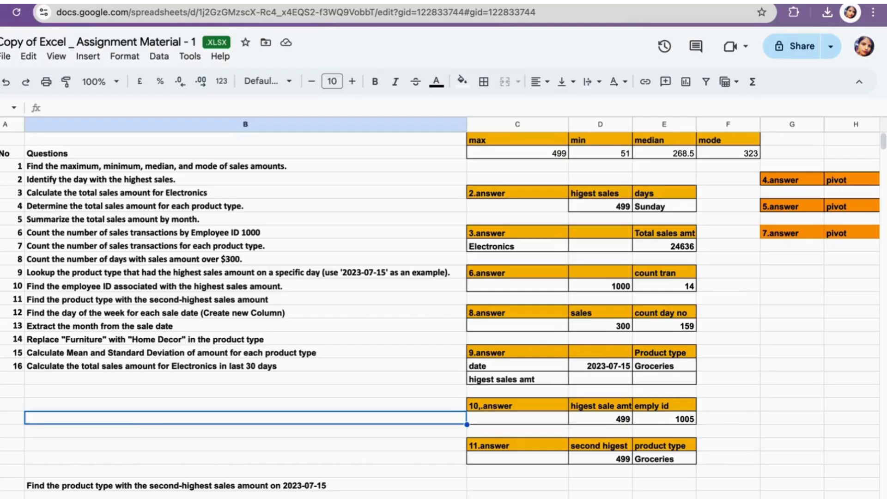
key(ctrl+shift+Page_Up)
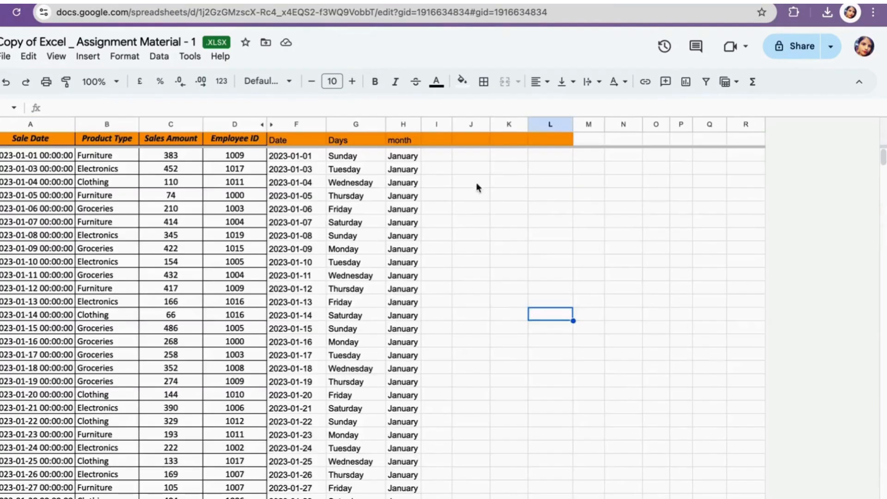
click(437, 139)
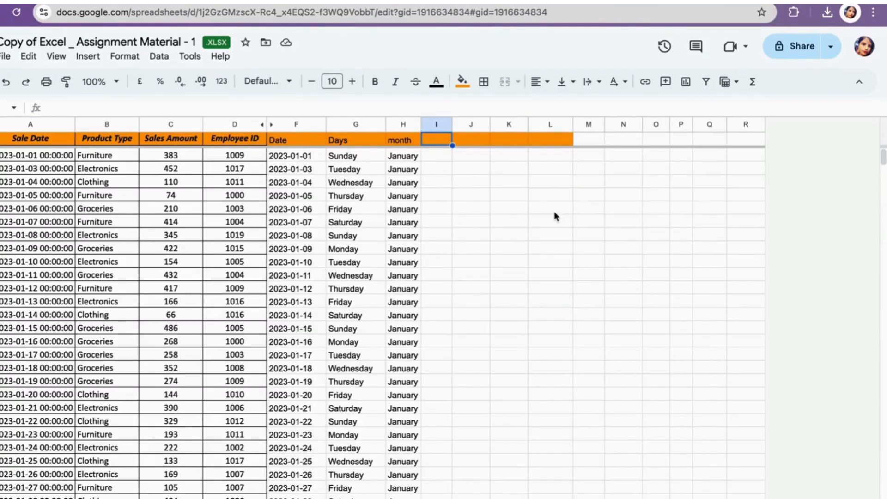
text(replace)
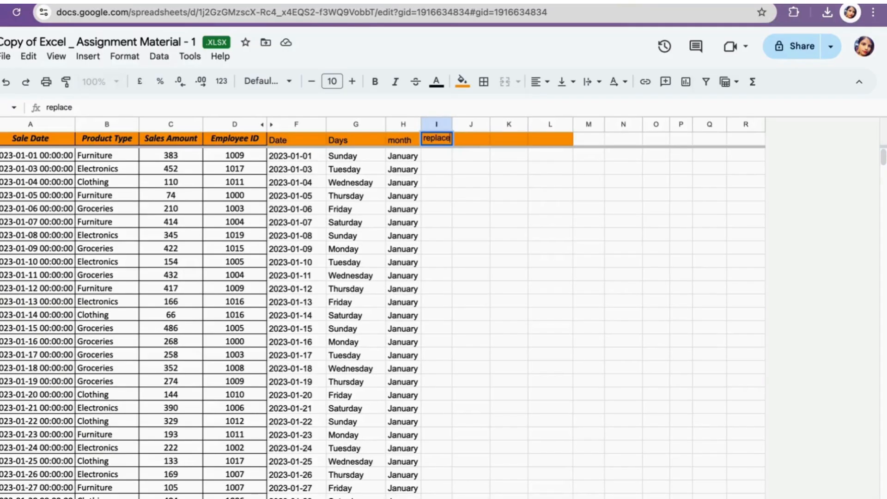
- In the first cell under replace, start an IF formula whose condition tests whether B2 equals a text value
click(437, 155)
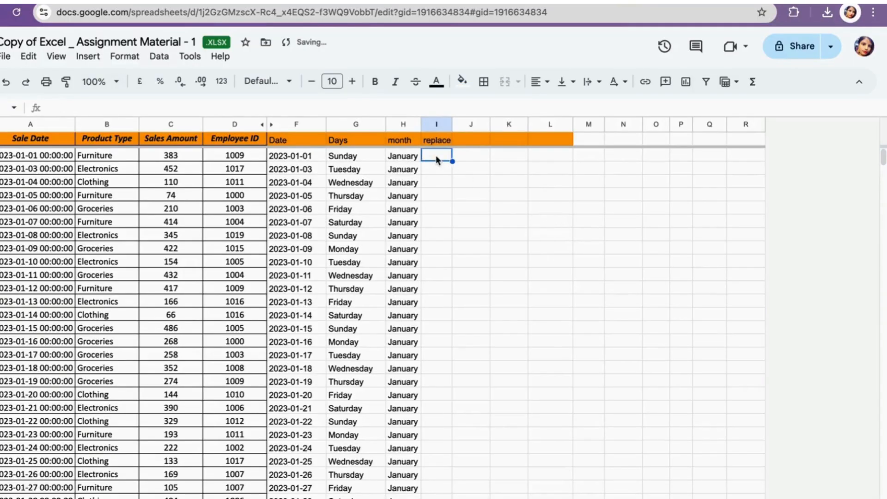
text(=if)
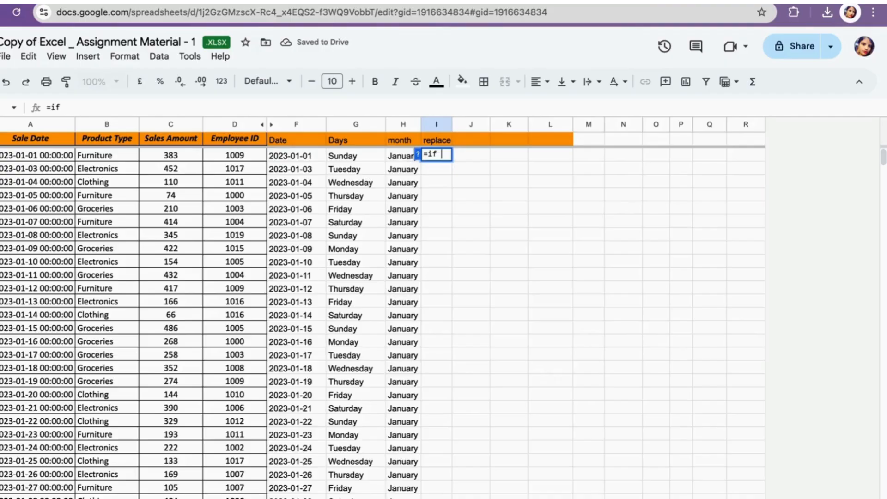
key(BackSpace)
key(BackSpace)
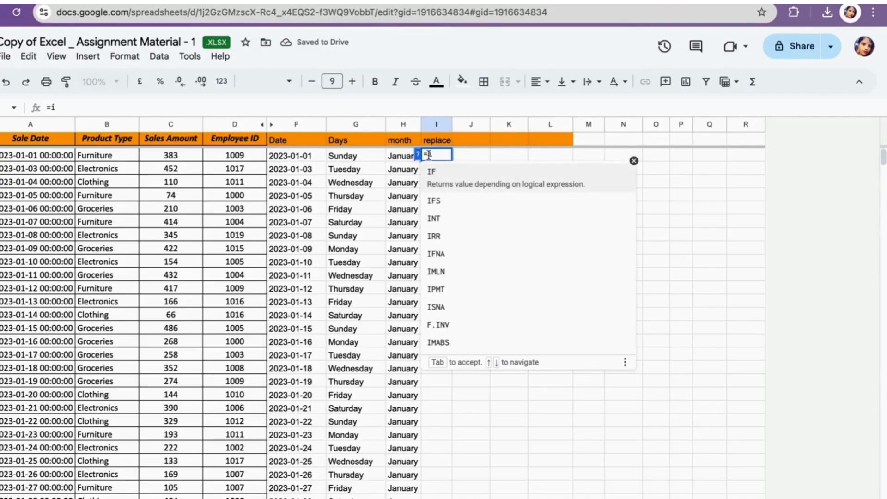
click(427, 174)
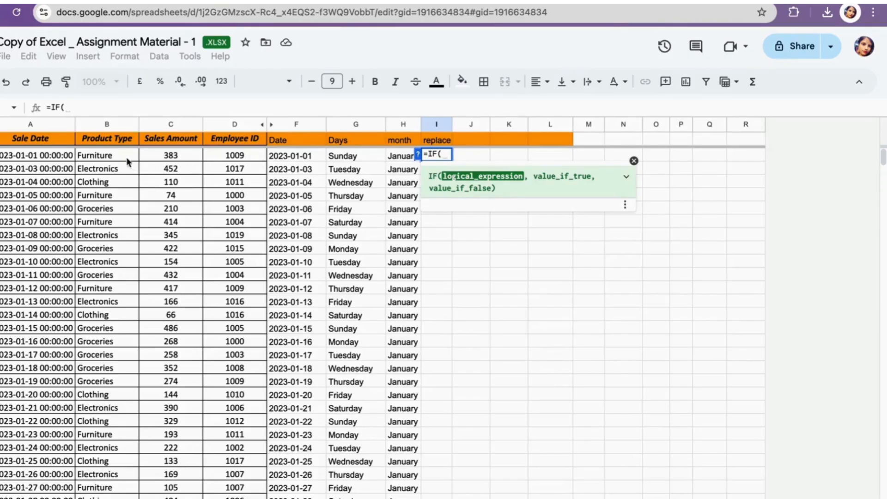
click(111, 158)
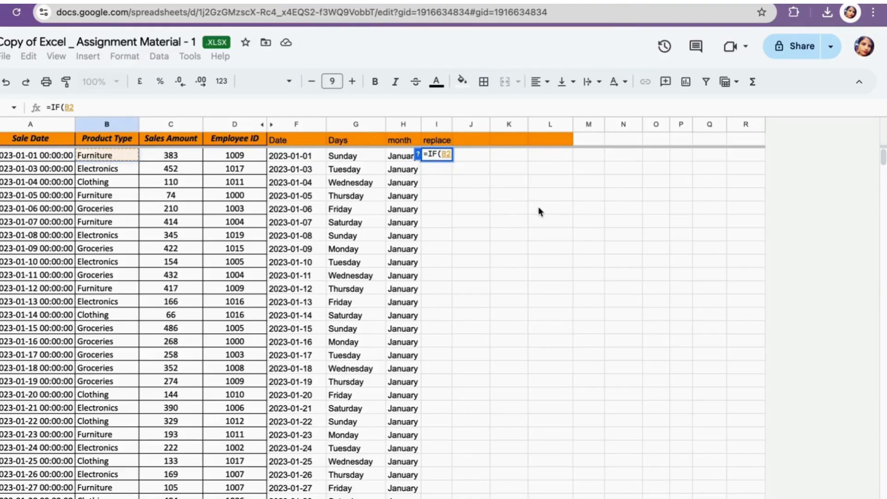
text(=-)
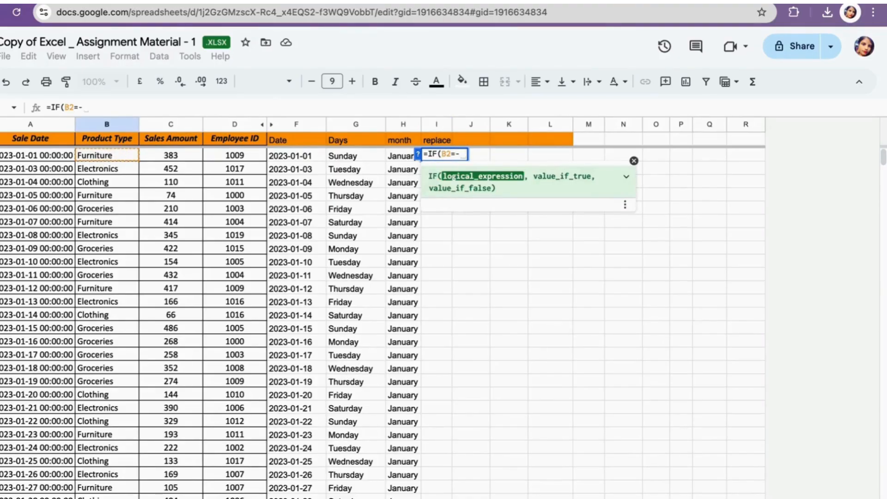
key(BackSpace)
text(")
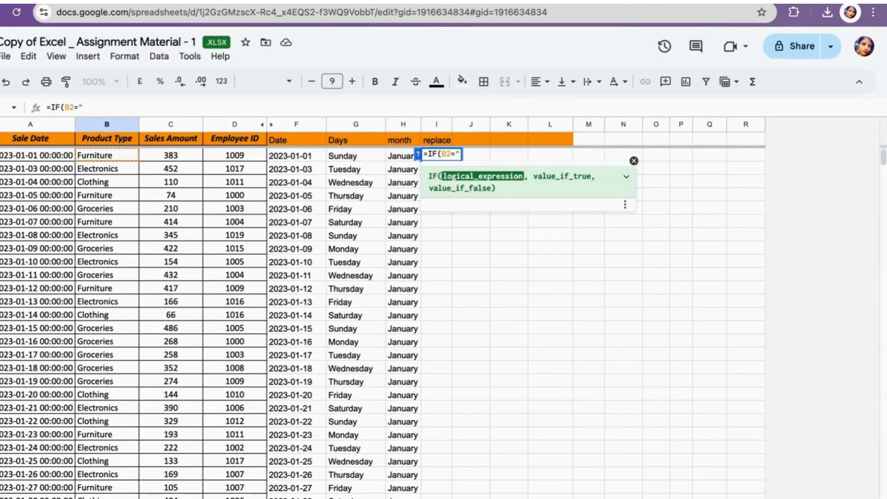
click(259, 496)
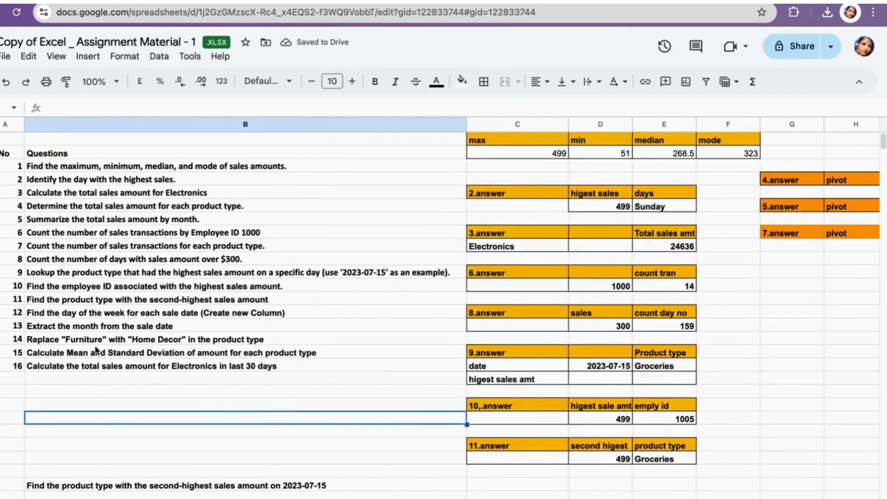
key(ctrl+shift+Page_Up)
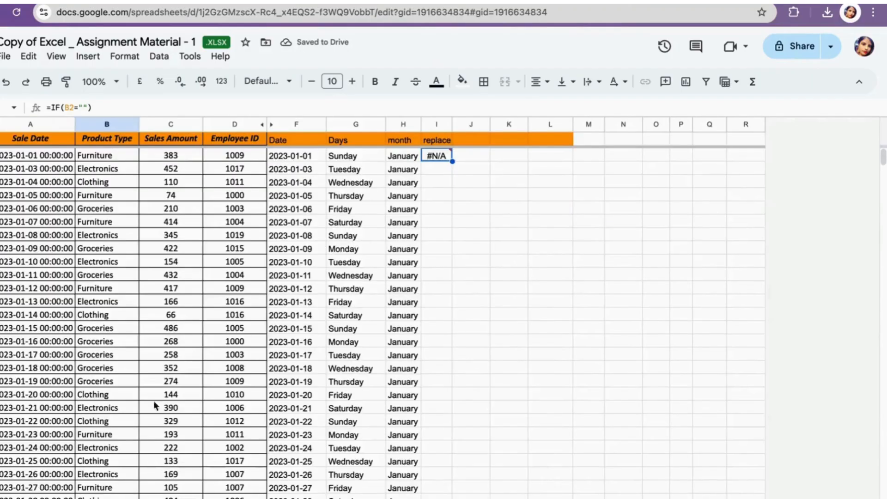
- Edit the IF formula so its condition reads B2="Furniture", ready for the true value
click(112, 157)
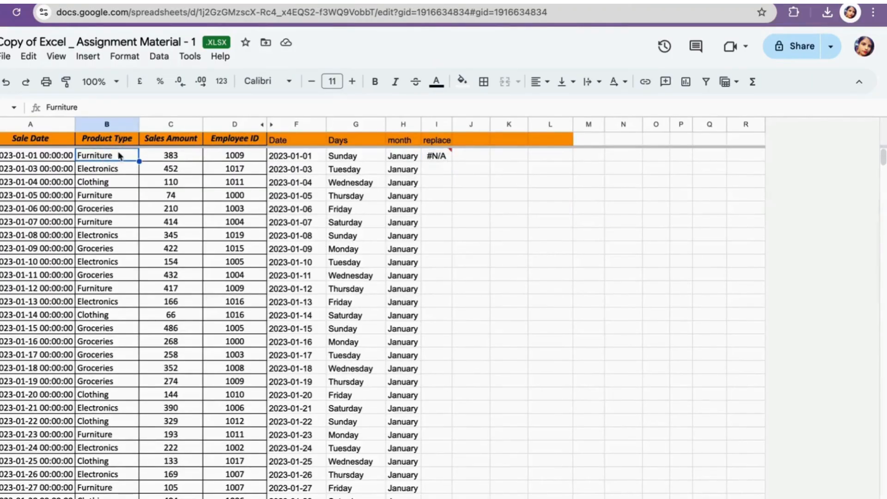
double_click(436, 159)
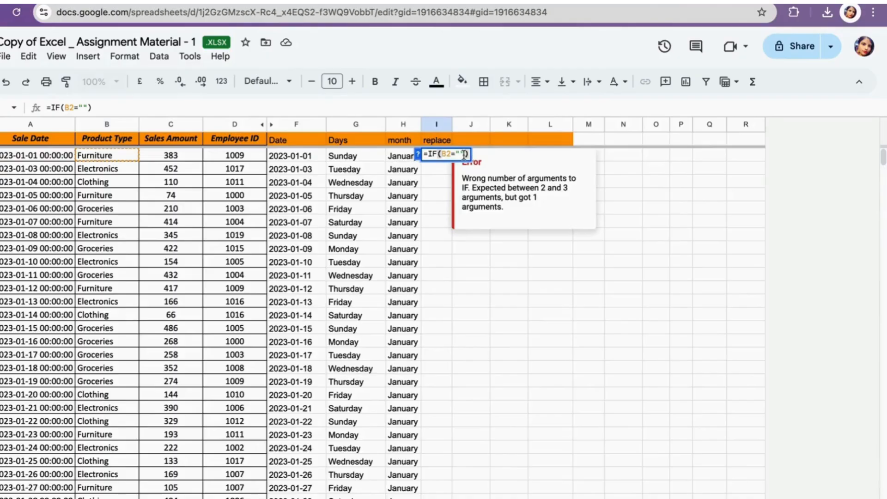
key(BackSpace)
key(BackSpace)
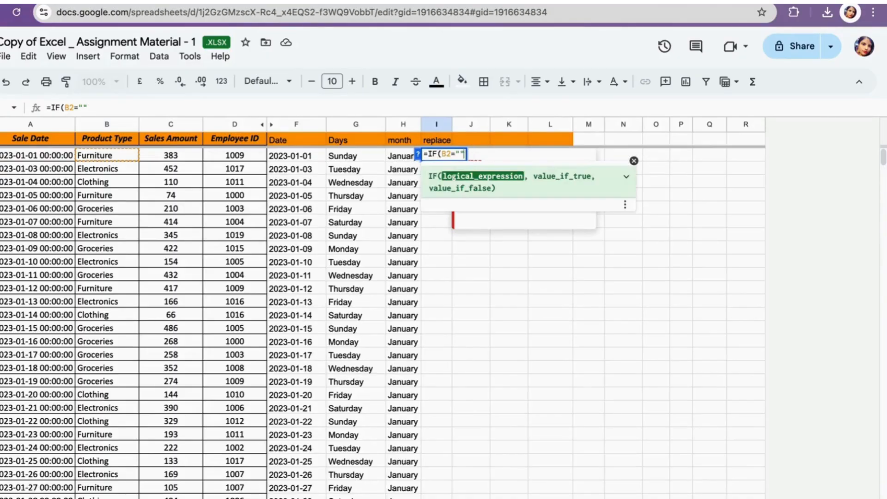
click(116, 157)
double_click(439, 157)
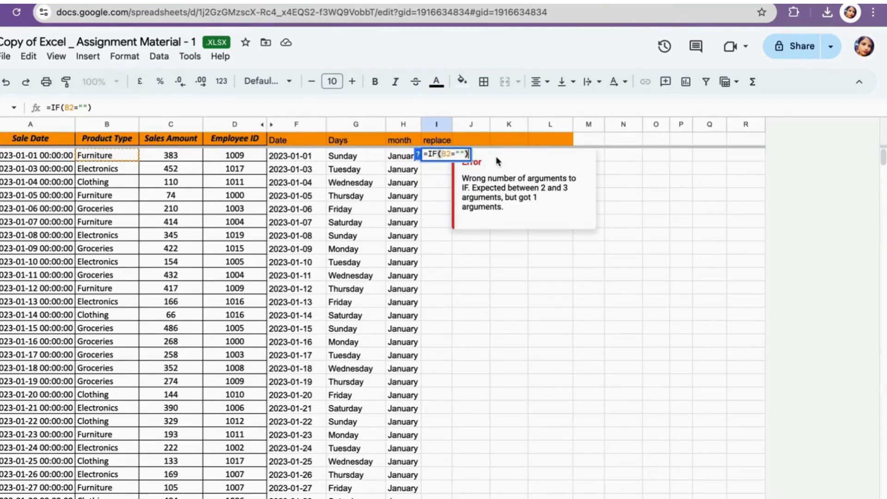
key(BackSpace)
key(BackSpace)
key(BackSpace)
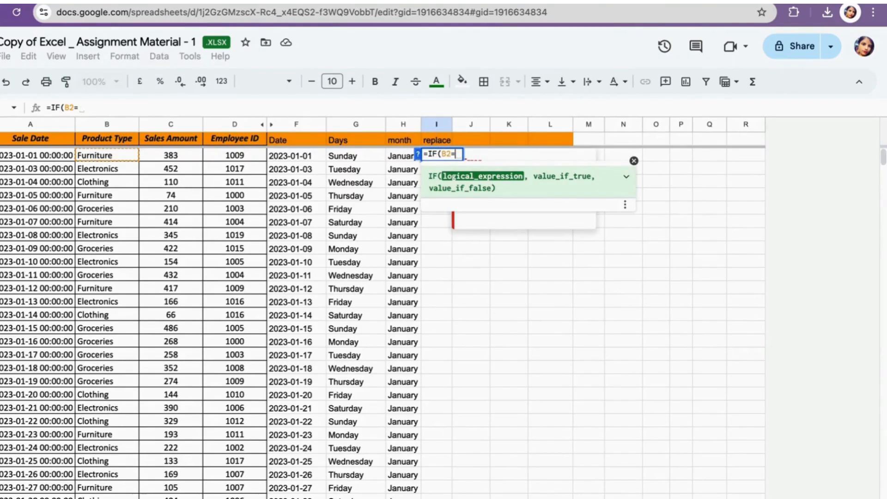
text(")
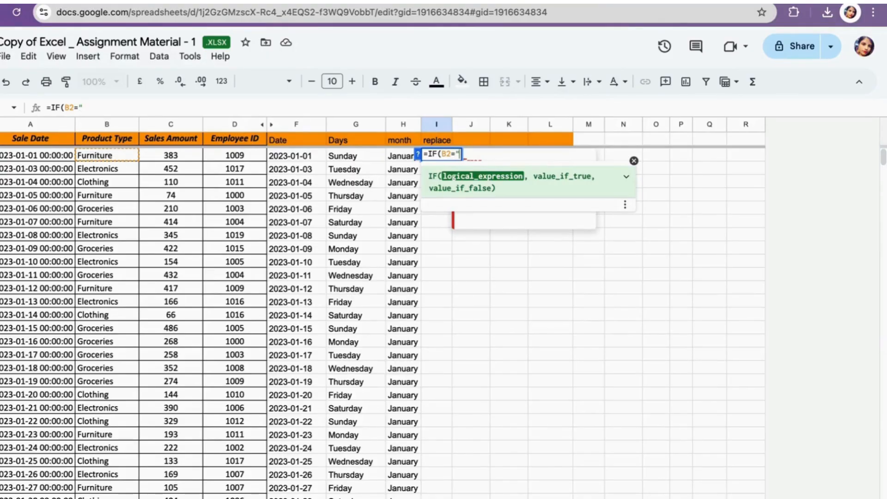
text(Furnitr)
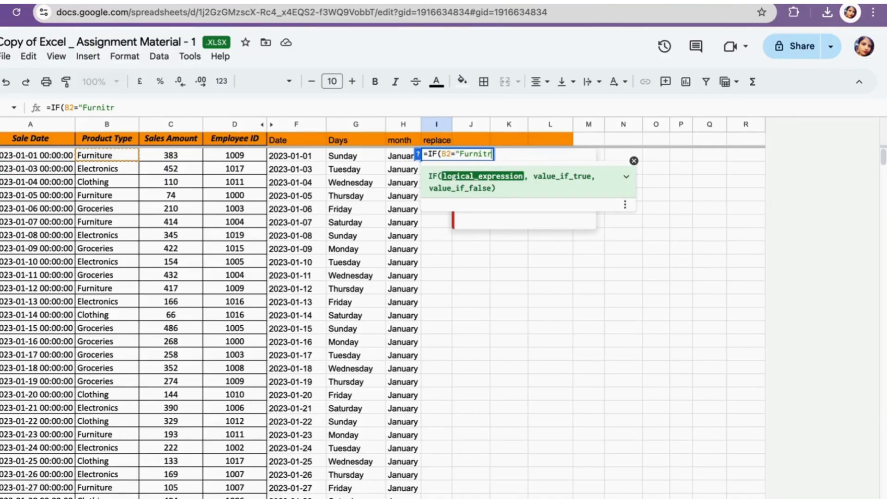
text(u)
key(BackSpace)
key(BackSpace)
text(ure",")
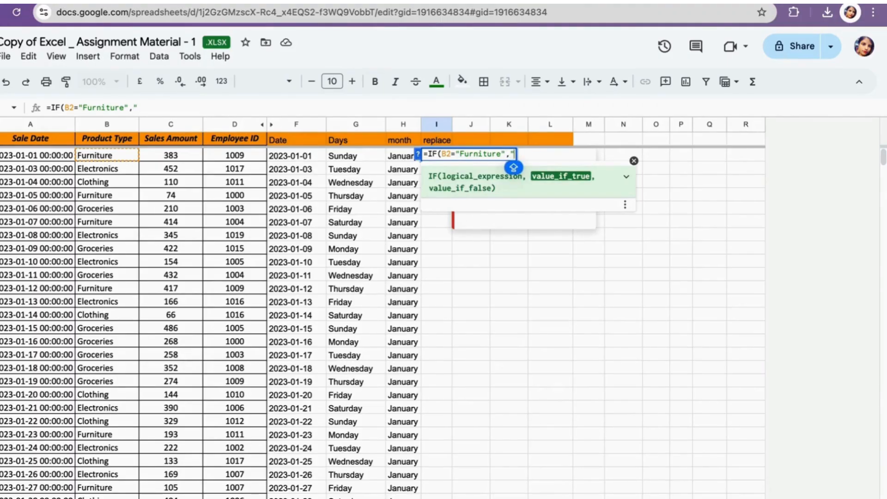
text(Hom)
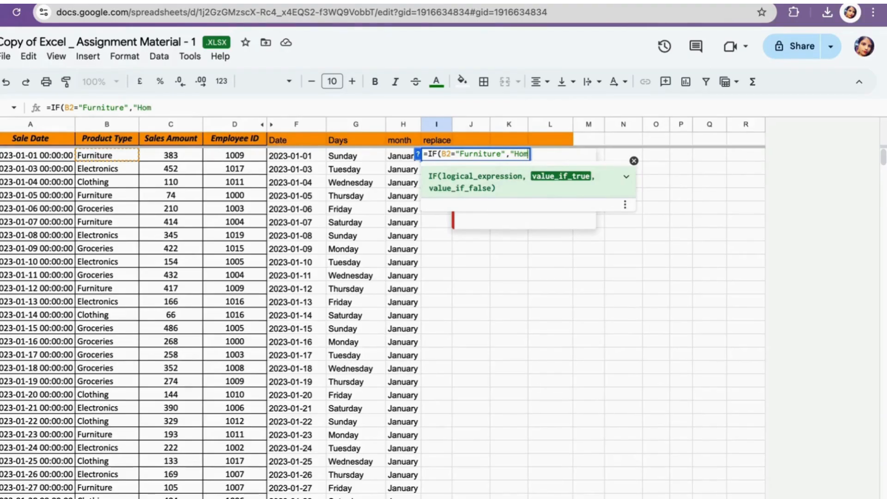
text(e deco)
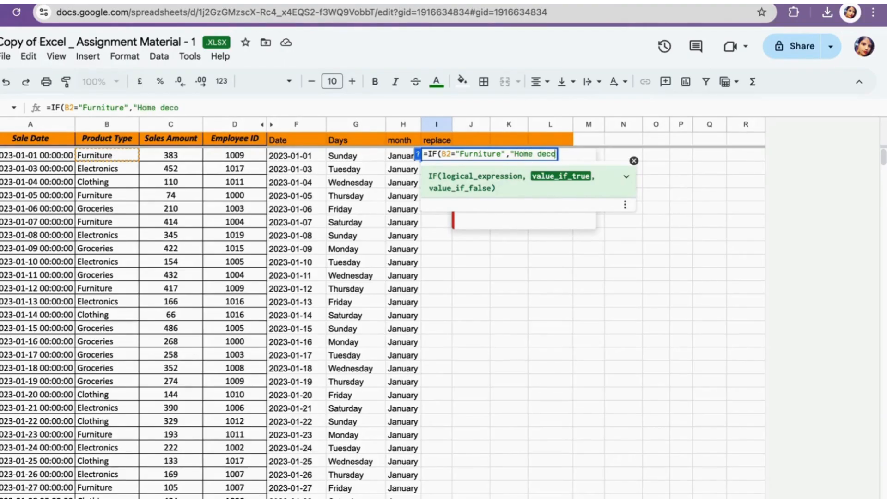
text(r",)
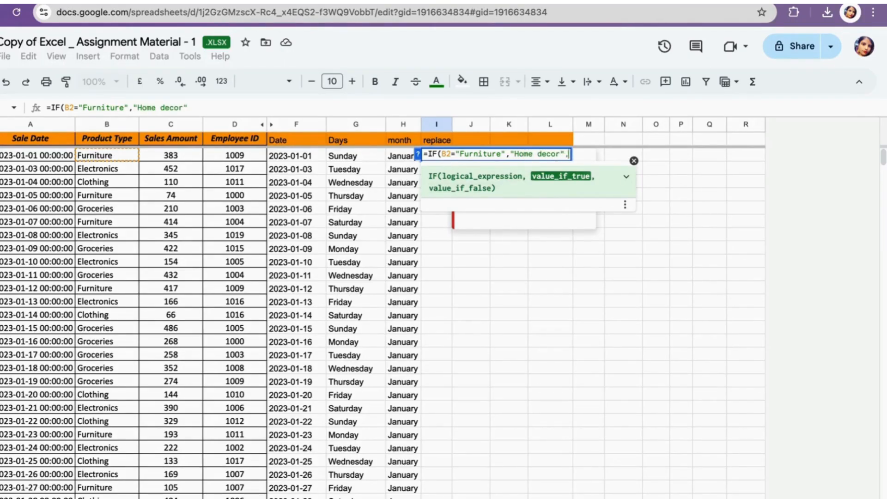
- Finish the formula as =IF(B2="Furniture","Home decor",B2) and confirm it
click(105, 157)
text())
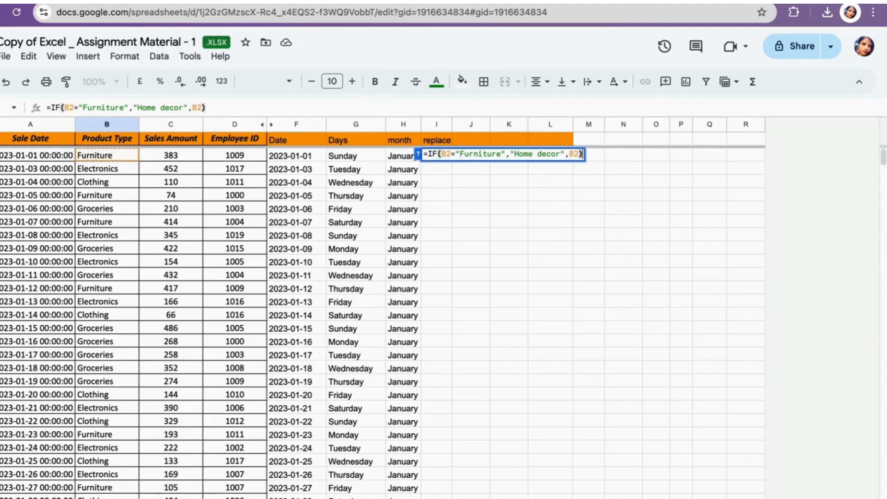
key(Return)
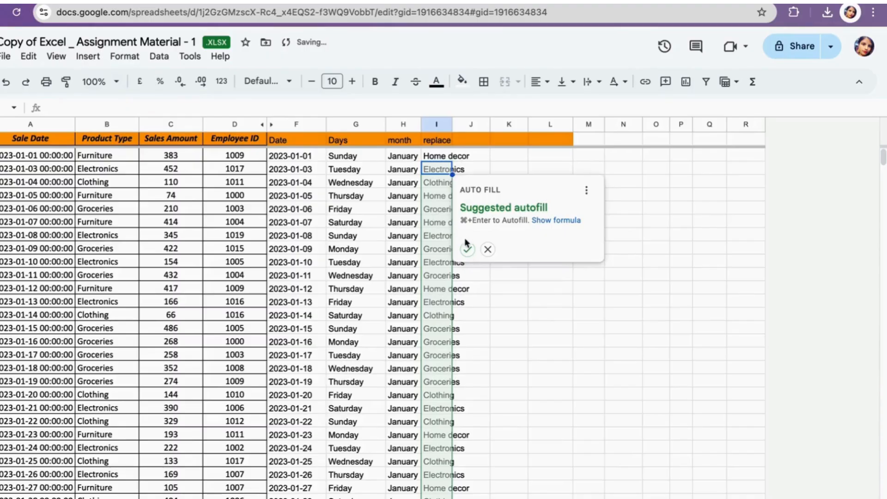
- Accept the suggested autofill down the replace column and widen column I to fit the values
click(468, 250)
drag(453, 125, 484, 125)
- Scroll through the filled replace column, then return to the question set sheet
scroll(447, 323, down, 2)
scroll(448, 332, up, 2)
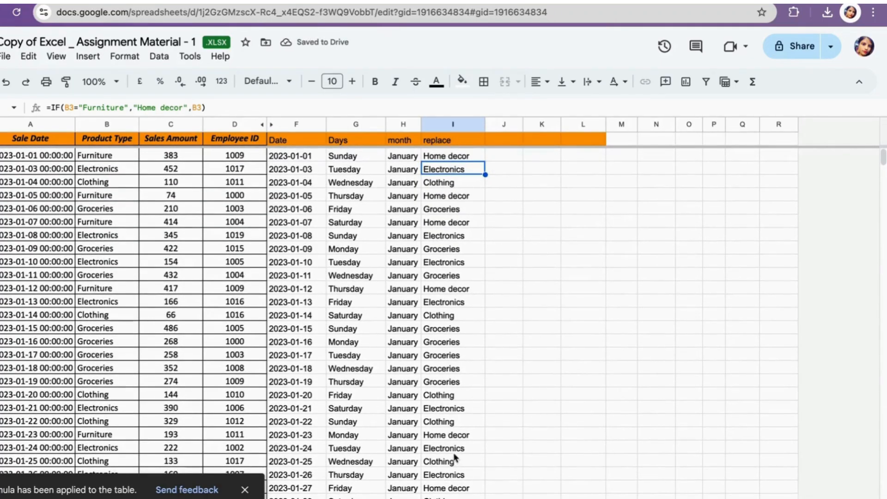
scroll(454, 458, down, 2)
scroll(454, 458, up, 2)
key(ctrl+shift+Page_Up)
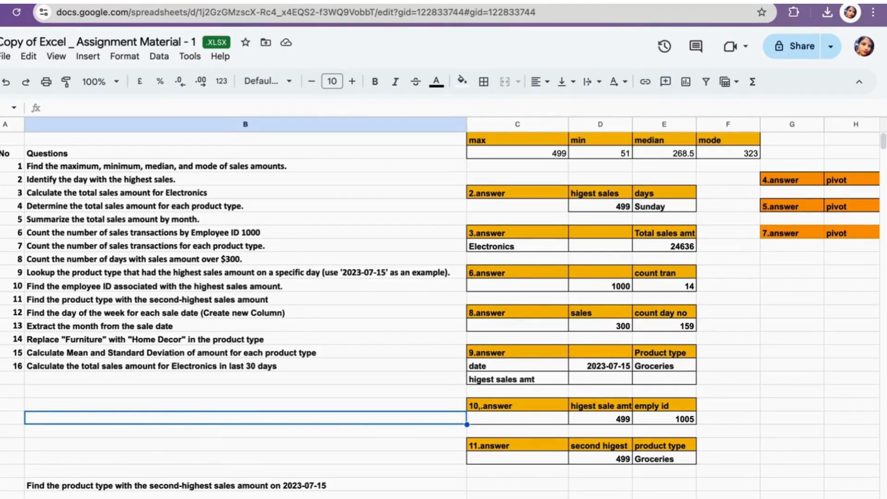
- Create a pivot table on a new sheet from columns A to H of the 'data - 1' sheet
click(130, 498)
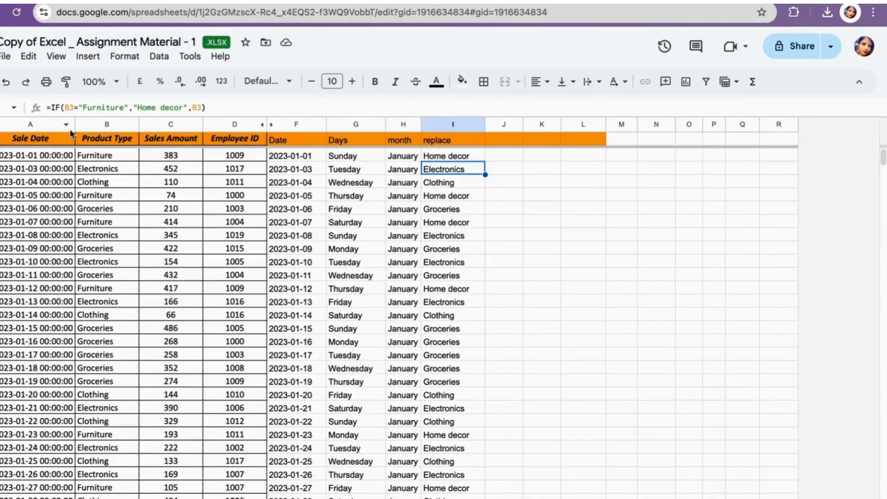
click(37, 125)
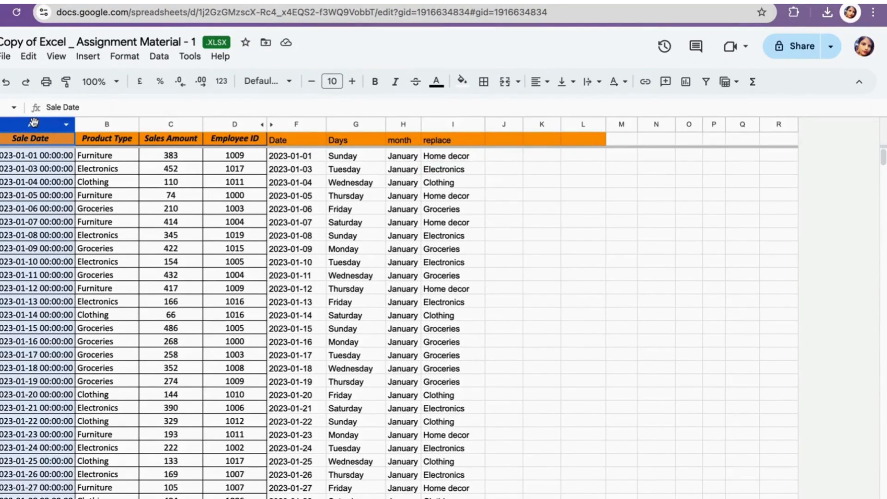
shift+click(112, 124)
shift+click(169, 124)
shift+click(220, 123)
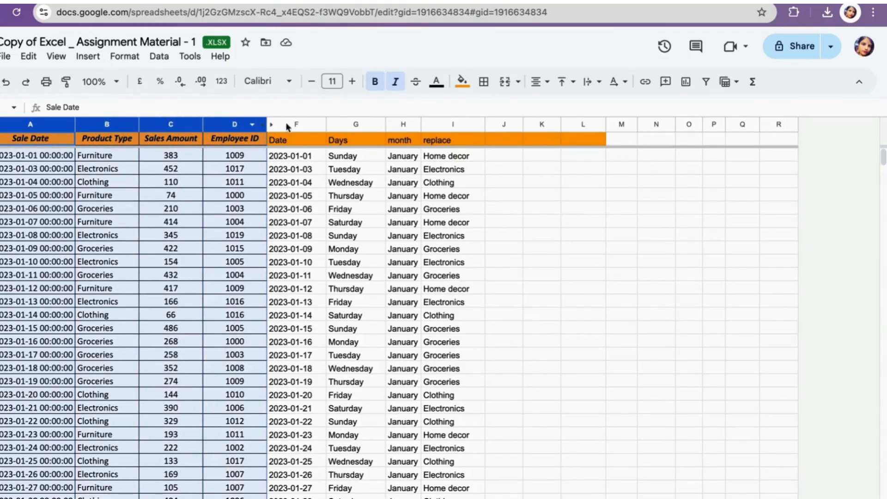
shift+click(288, 125)
shift+click(357, 125)
shift+click(404, 129)
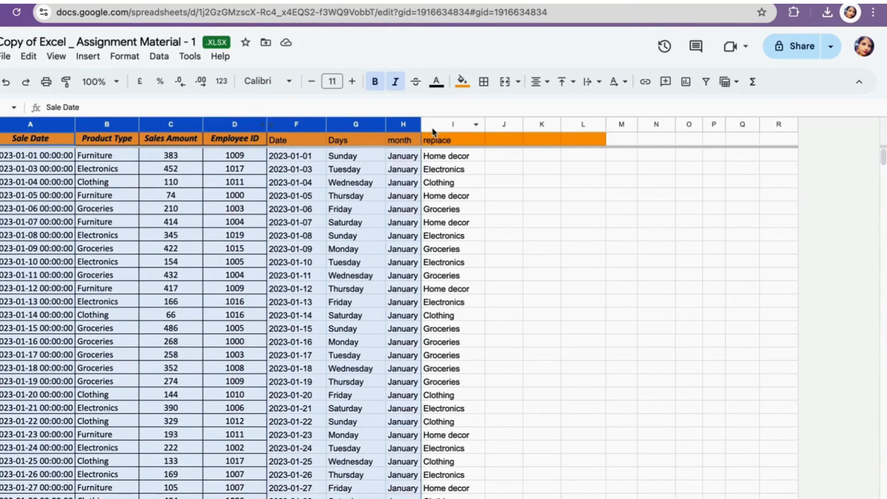
click(88, 57)
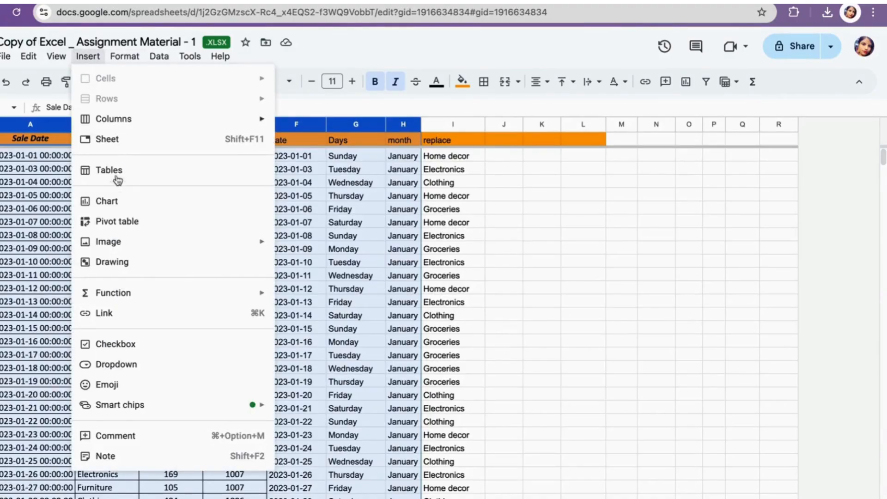
click(121, 226)
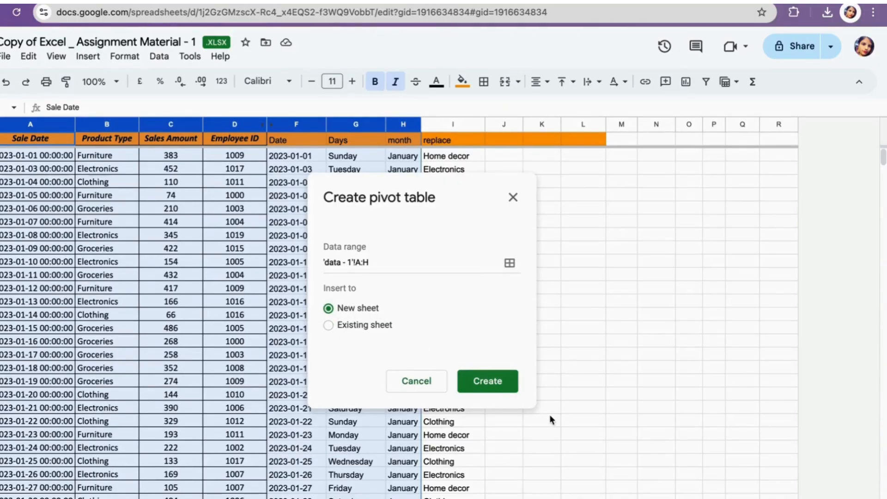
click(487, 381)
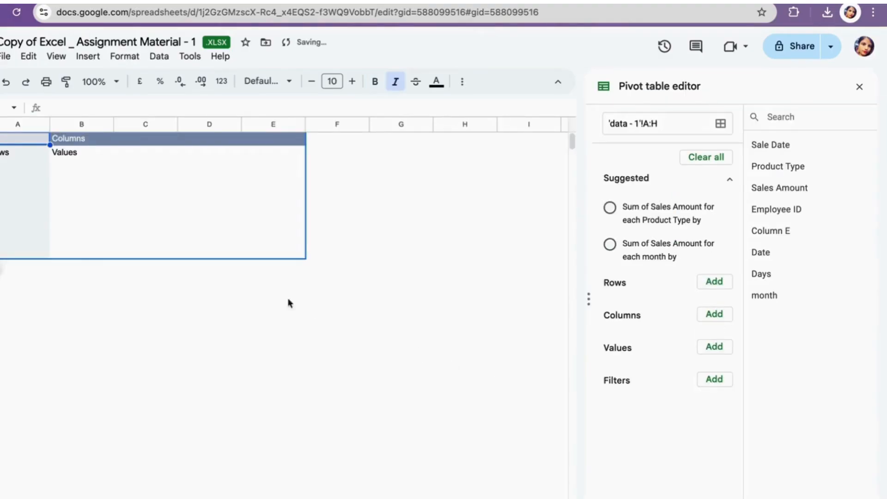
- Copy question 4's text from the question set sheet into a cell beside the pivot table
key(ctrl+shift+Page_Down)
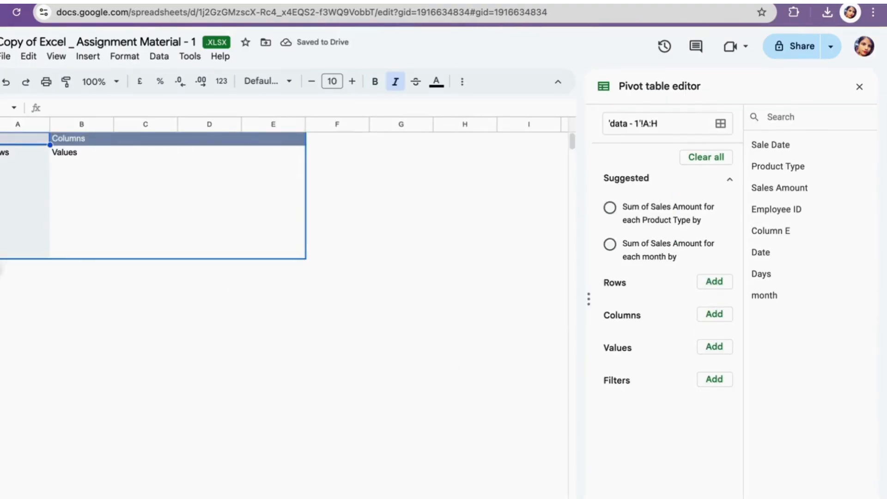
click(111, 497)
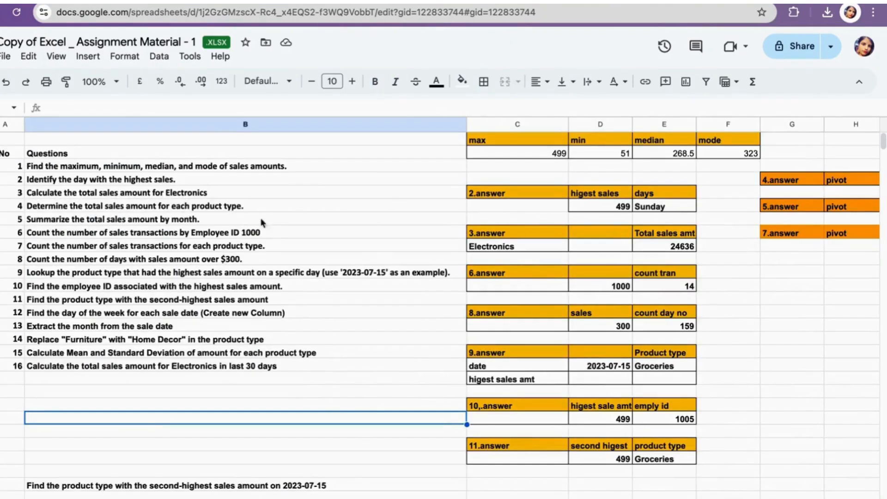
click(130, 208)
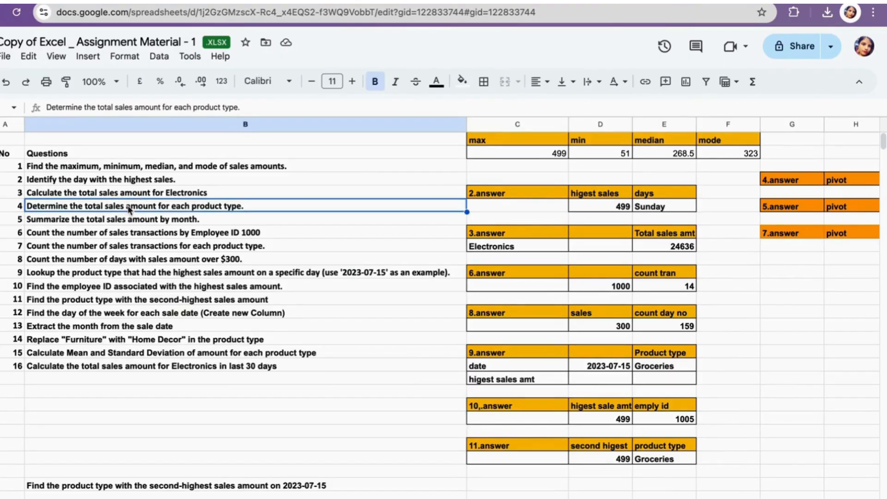
key(ctrl+c)
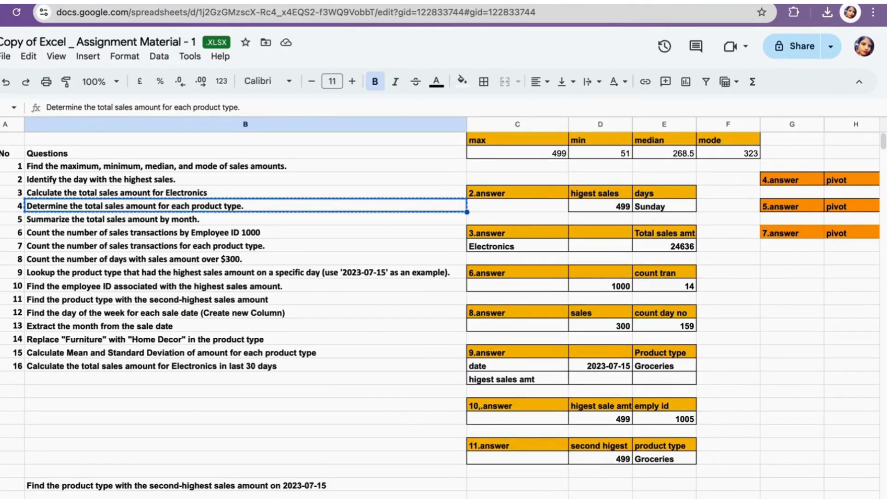
click(231, 498)
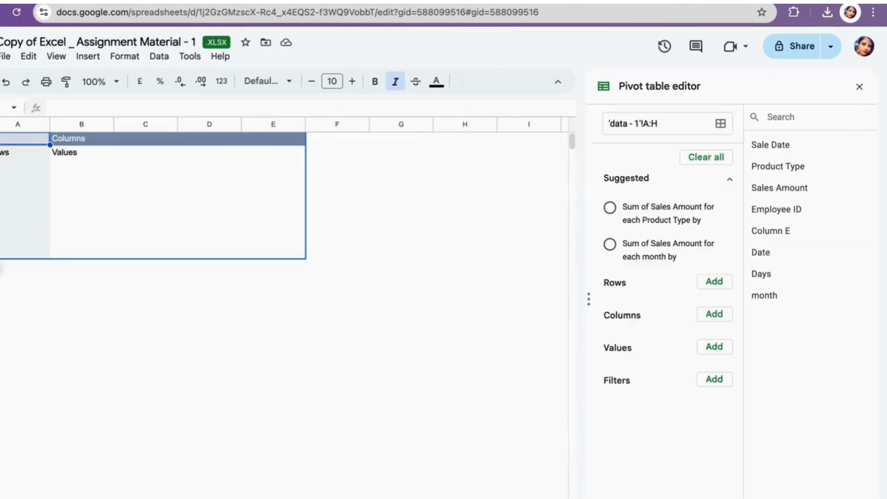
click(405, 188)
key(ctrl+v)
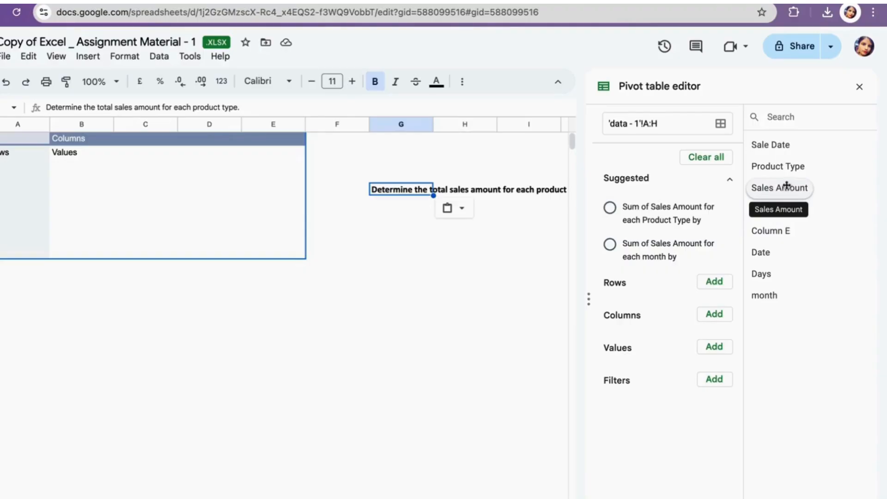
- Add Sales Amount to the pivot table's values, summarized as SUM
drag(789, 166, 718, 314)
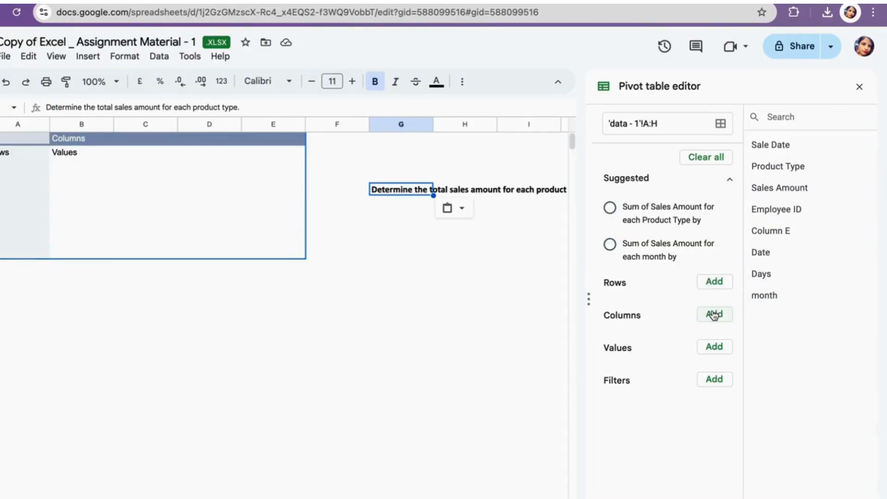
click(719, 314)
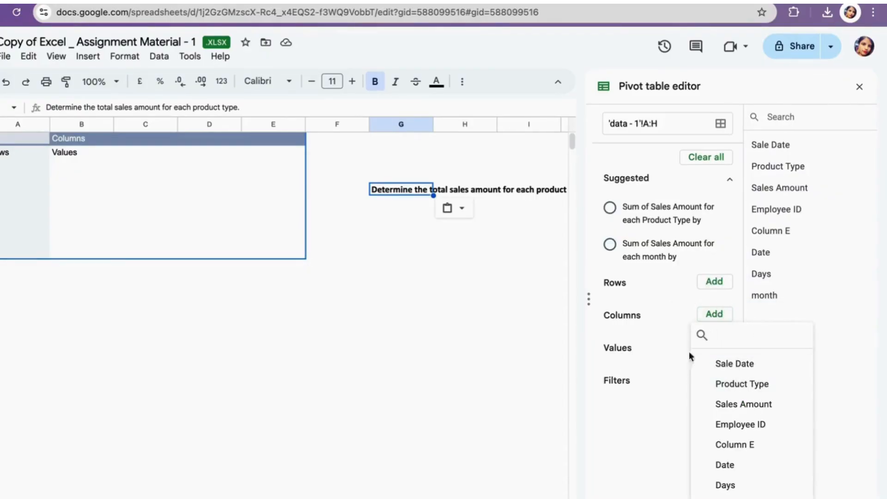
click(644, 375)
click(713, 347)
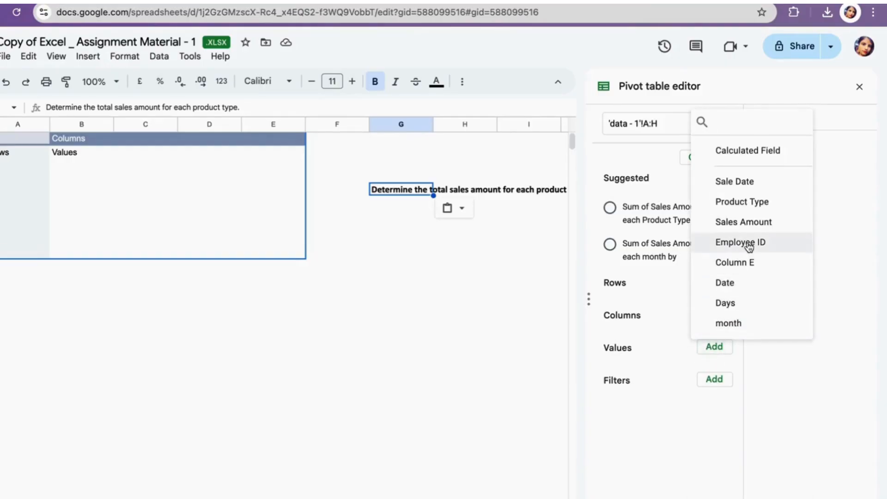
click(754, 223)
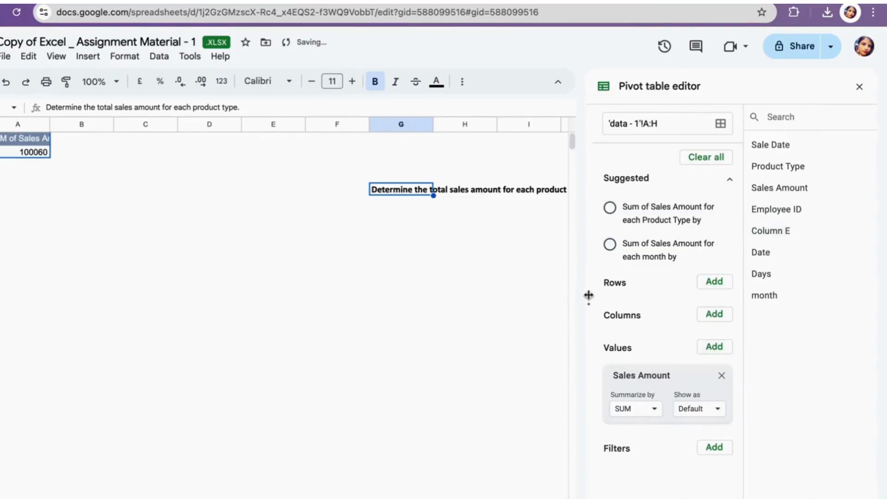
click(715, 316)
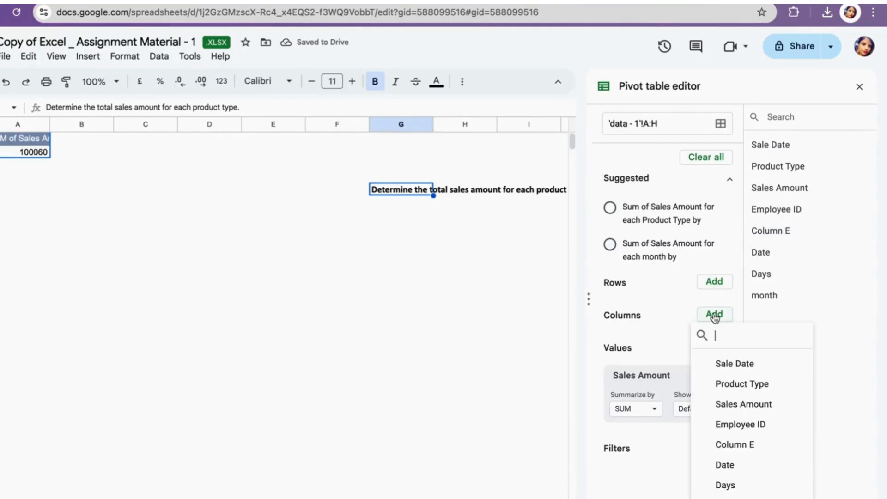
click(741, 389)
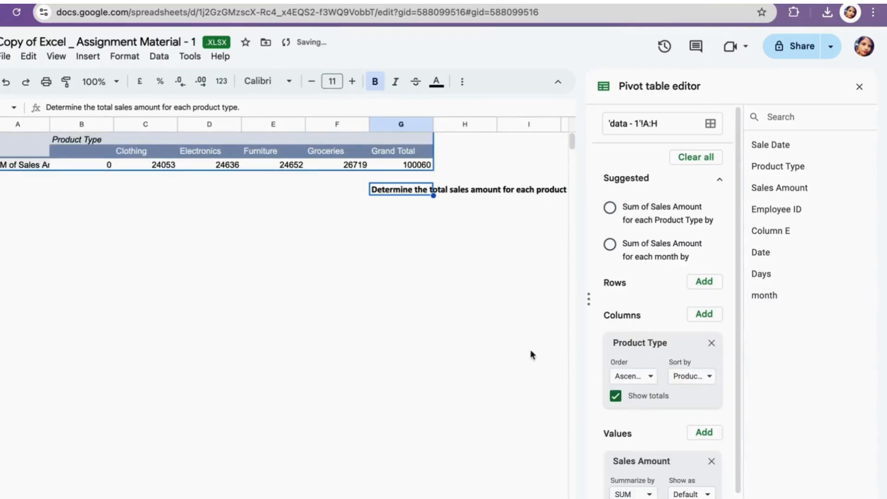
click(712, 343)
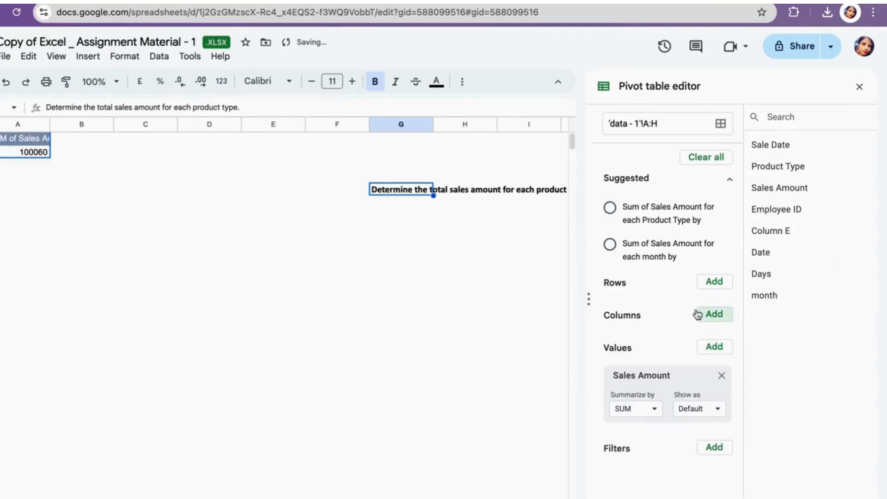
- Add Product Type as the pivot table's rows field in ascending order
click(713, 282)
click(735, 355)
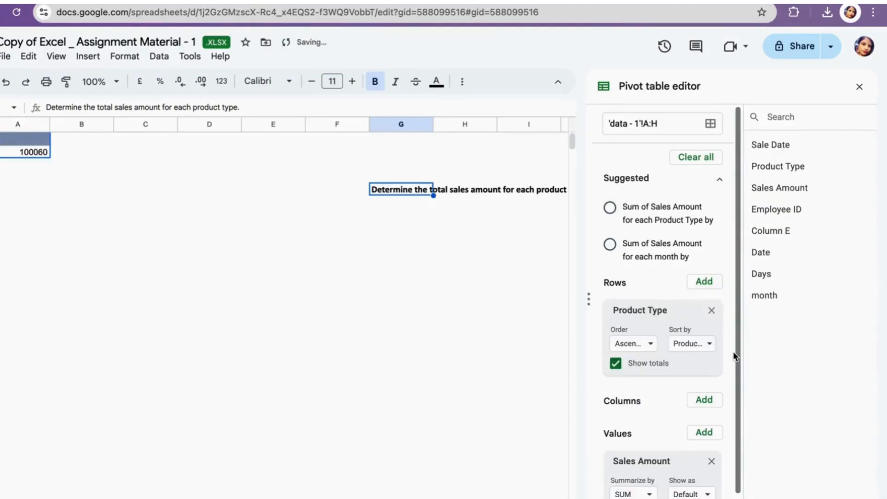
click(641, 347)
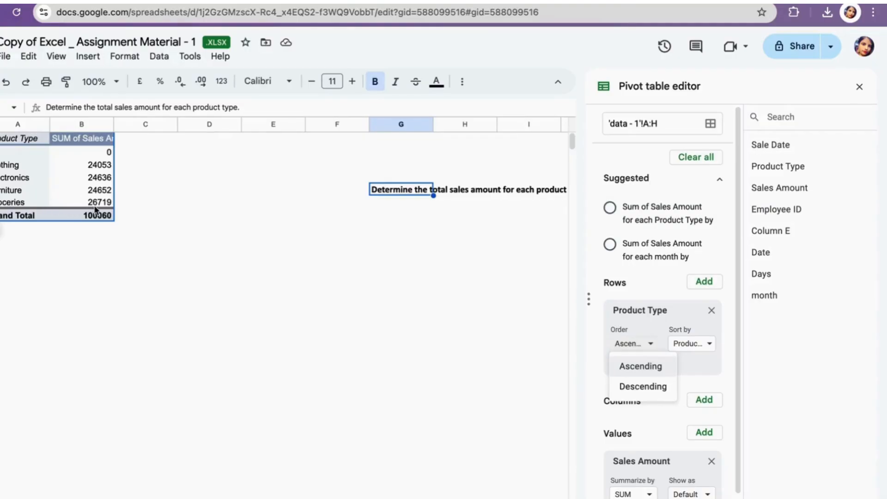
click(264, 256)
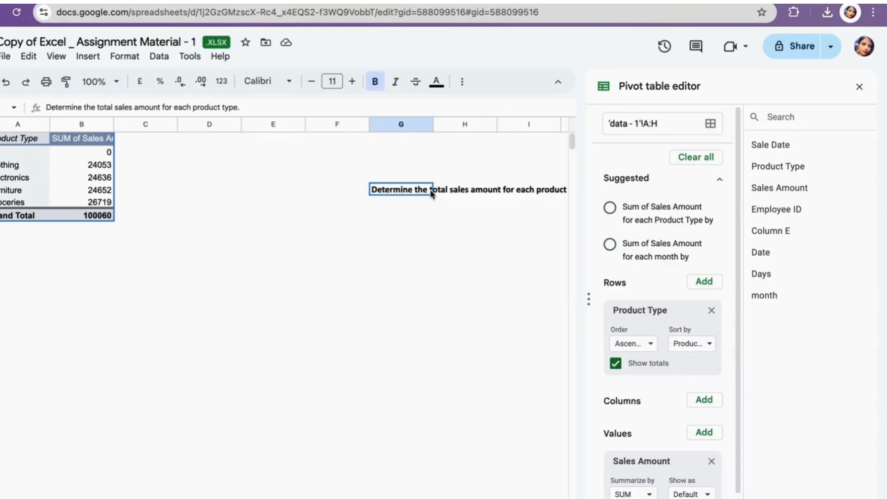
- Delete the pasted question text and copy question 5's text from the question set sheet
key(Delete)
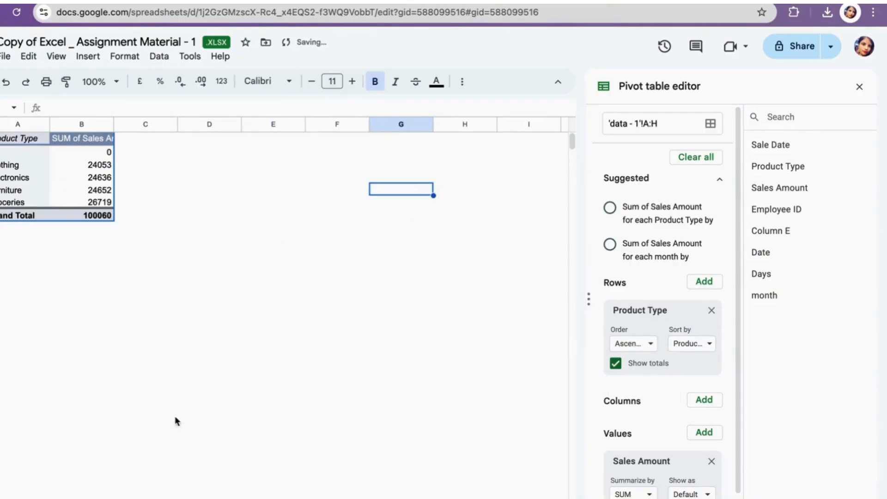
click(267, 497)
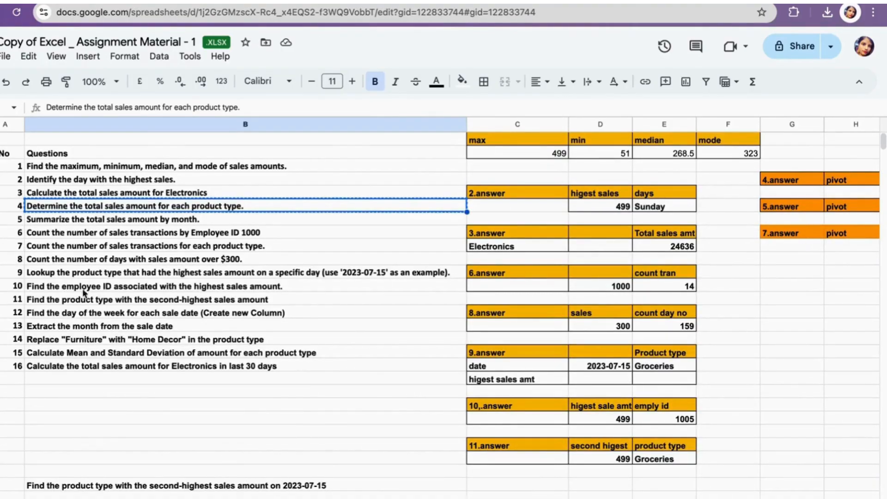
click(109, 221)
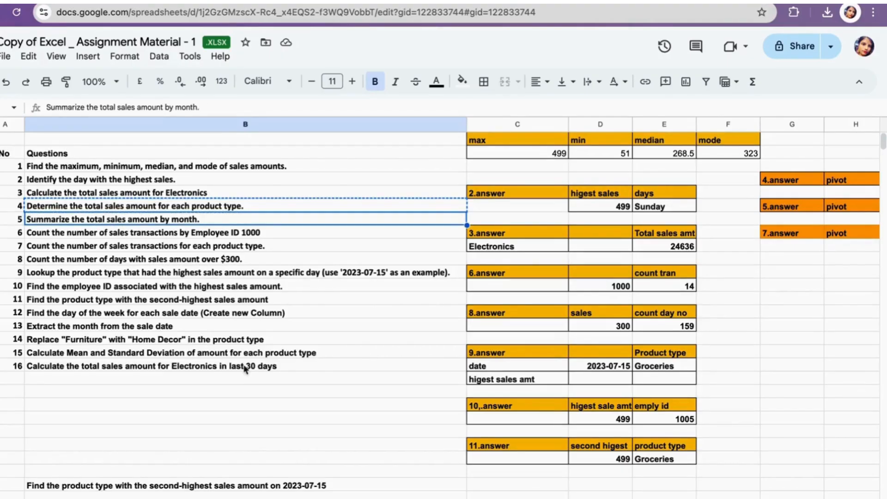
key(ctrl+c)
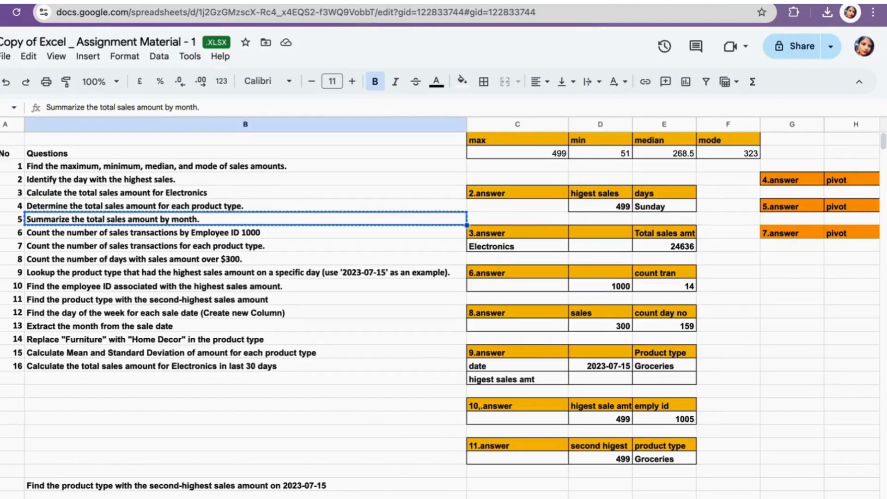
key(ctrl+shift+Page_Down)
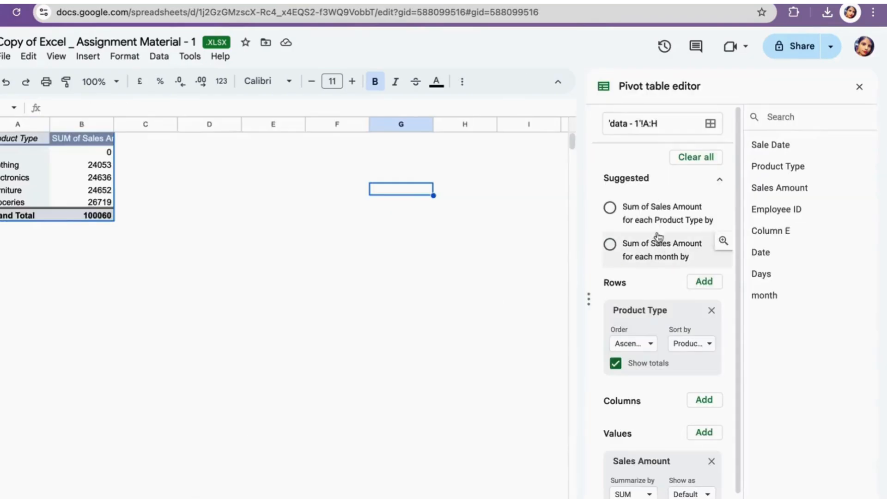
- Duplicate the product-type pivot table into column D of the pivot sheet
mouse_move(111, 215)
mouse_down()
mouse_move(16, 171)
mouse_move(2, 138)
mouse_up()
click(233, 177)
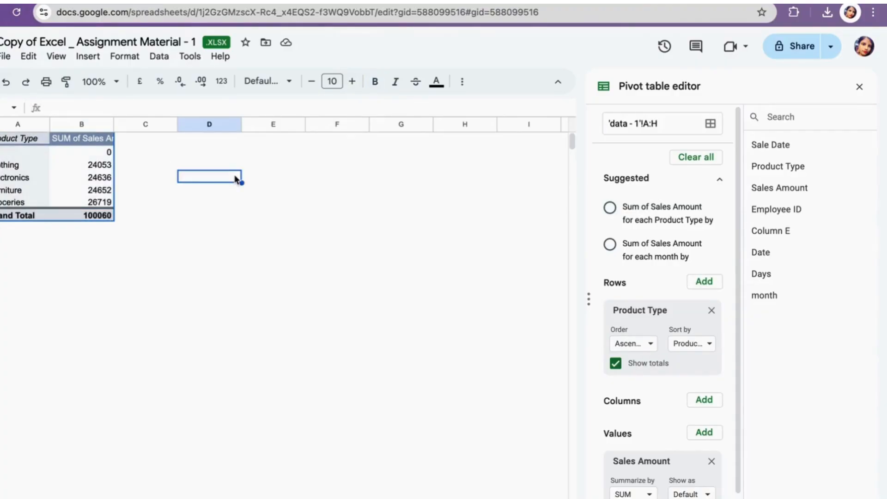
key(ctrl+v)
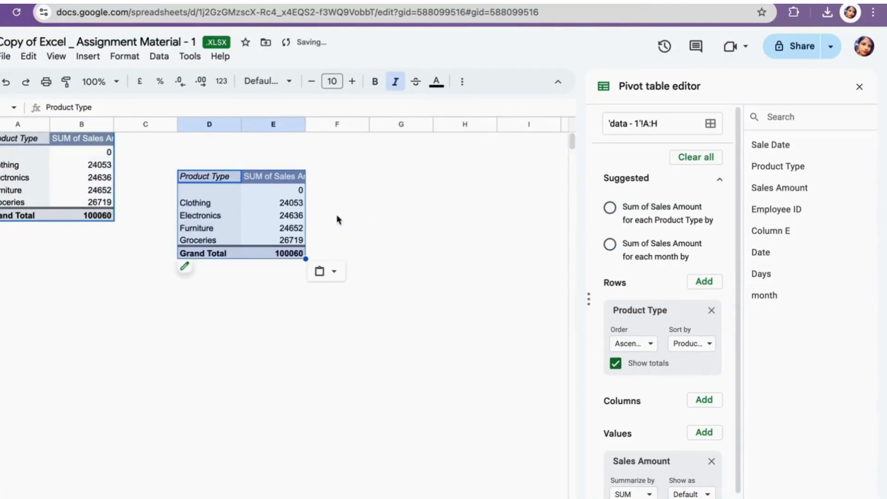
- In the duplicated pivot table, remove the Product Type rows field and add month as the columns field
click(712, 311)
key(ctrl+z)
click(253, 224)
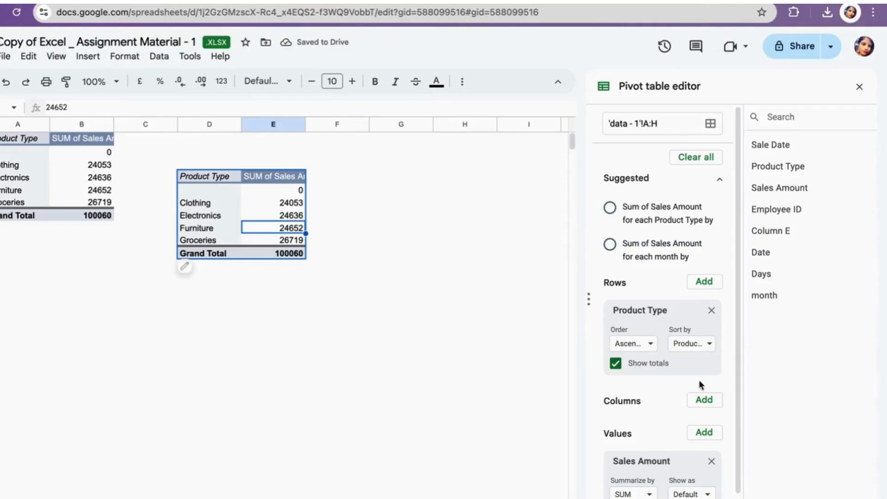
click(712, 311)
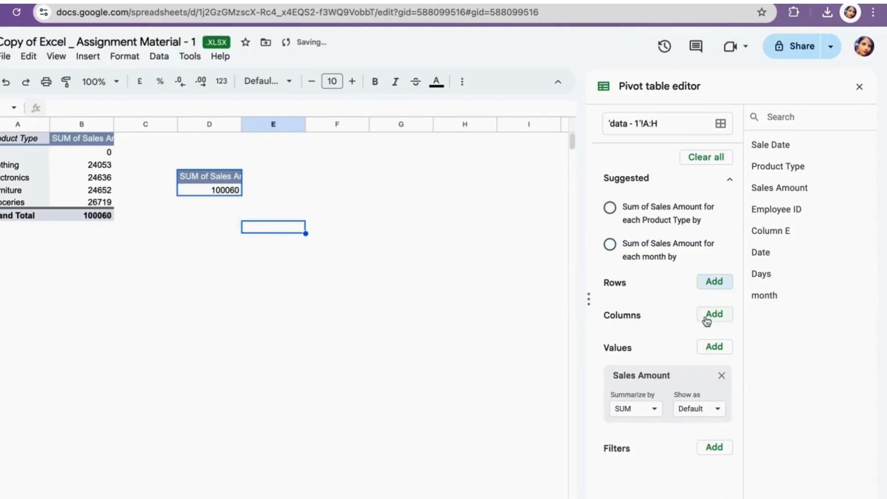
click(712, 314)
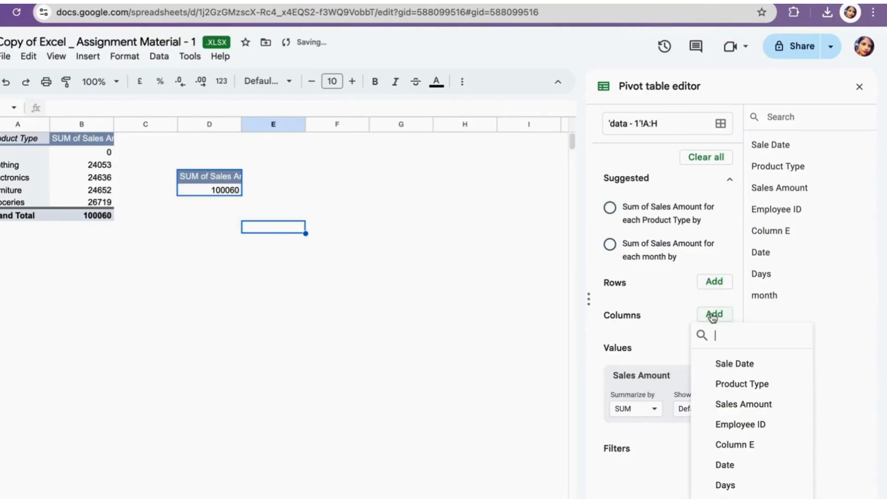
click(747, 493)
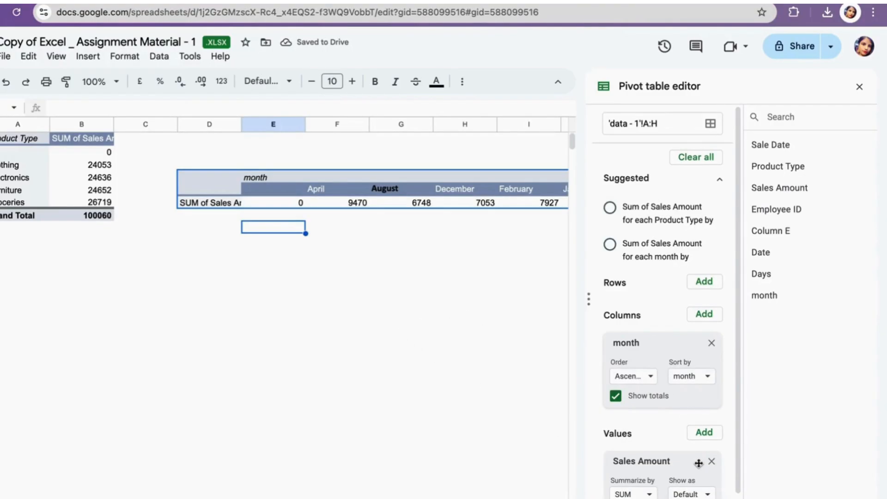
- In the duplicated pivot table, move the month field from columns to rows
click(711, 343)
click(714, 282)
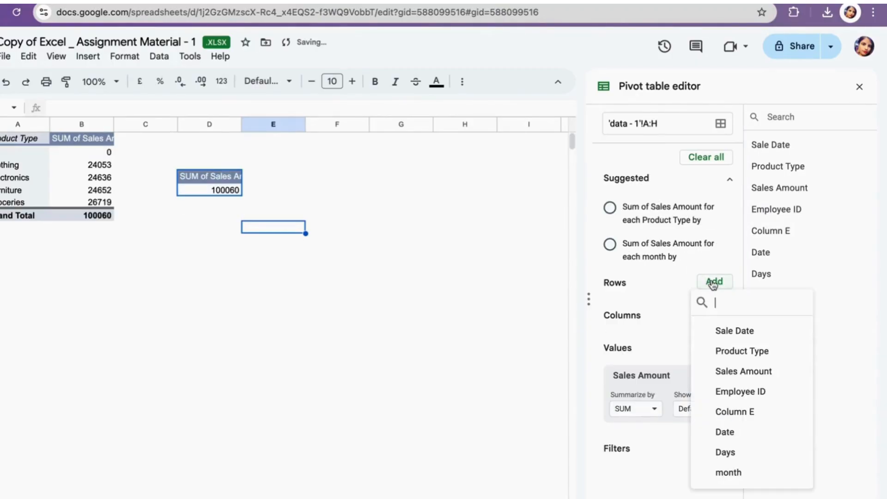
click(733, 471)
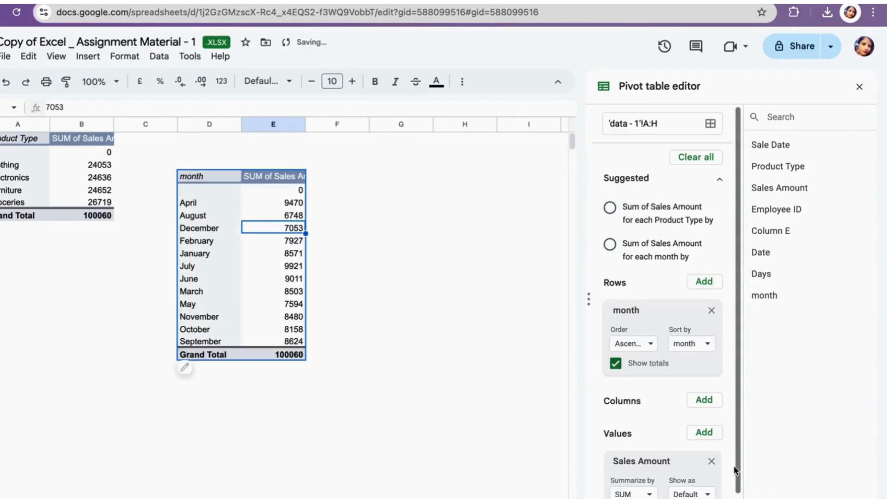
- Widen column E so the month pivot table's Sales Amount header fits
click(366, 290)
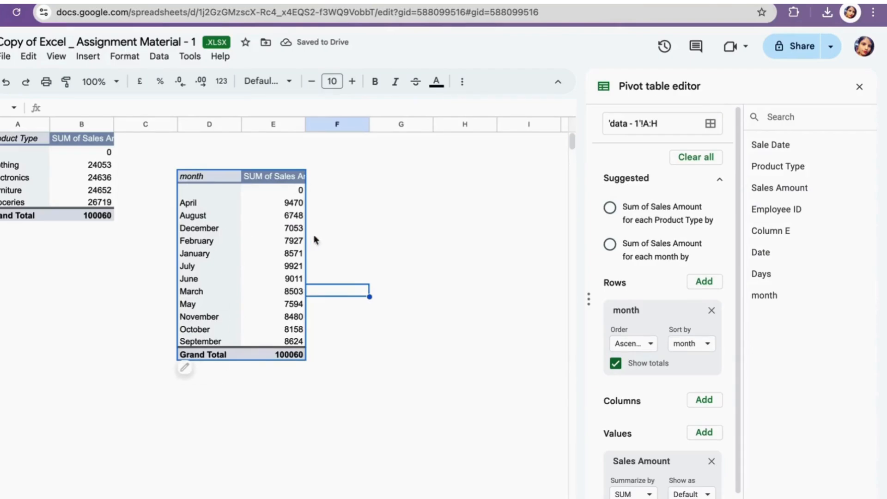
click(302, 124)
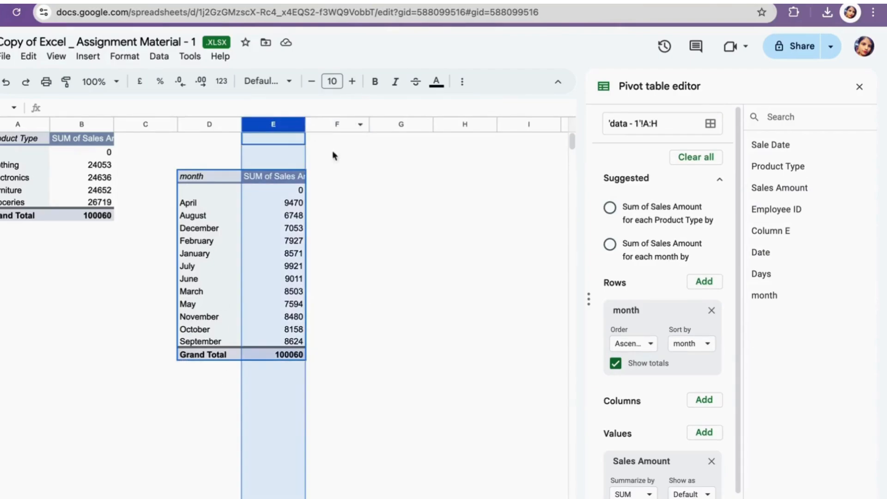
click(338, 189)
drag(306, 124, 331, 123)
click(391, 281)
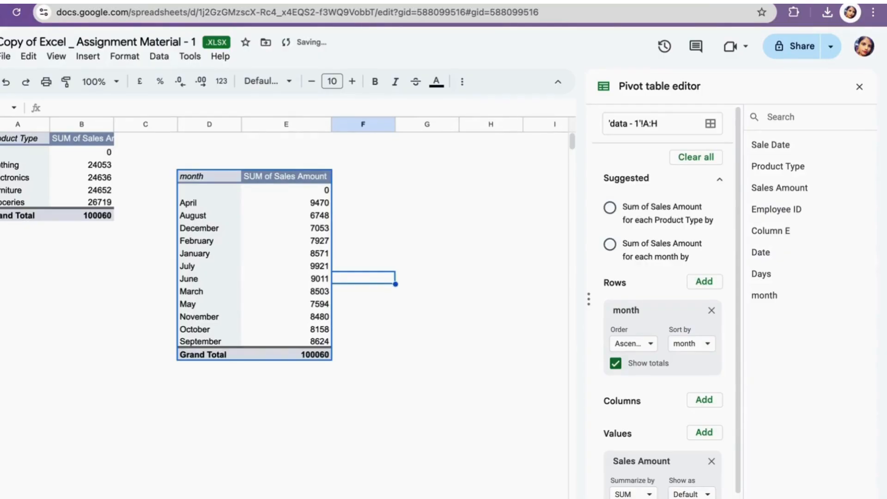
click(295, 498)
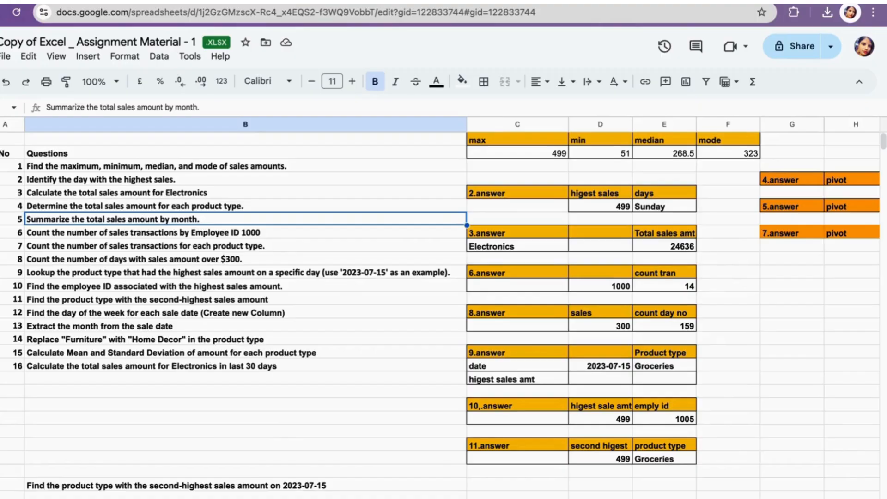
click(254, 498)
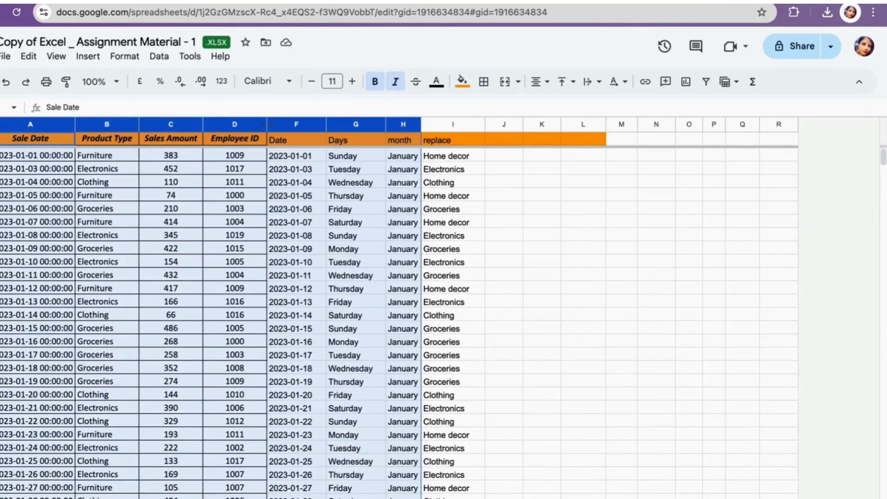
click(324, 498)
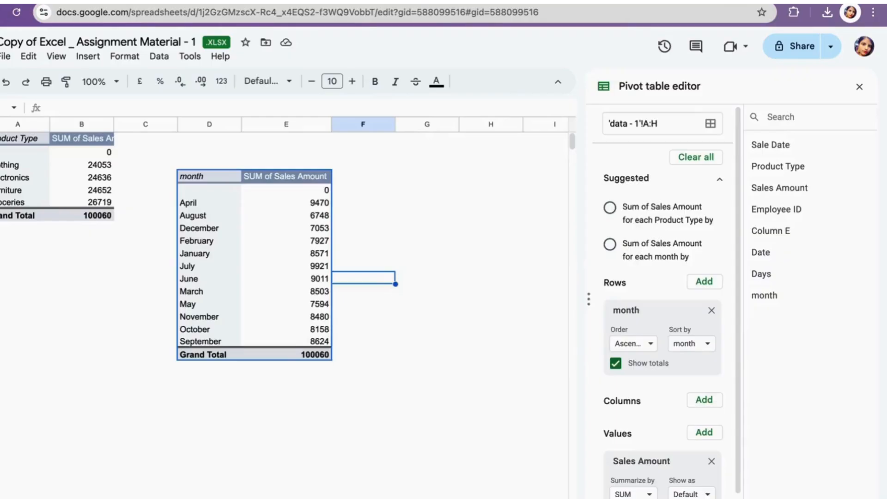
- Copy the product-type pivot table and paste a duplicate below it in column A
click(355, 355)
drag(327, 352, 185, 188)
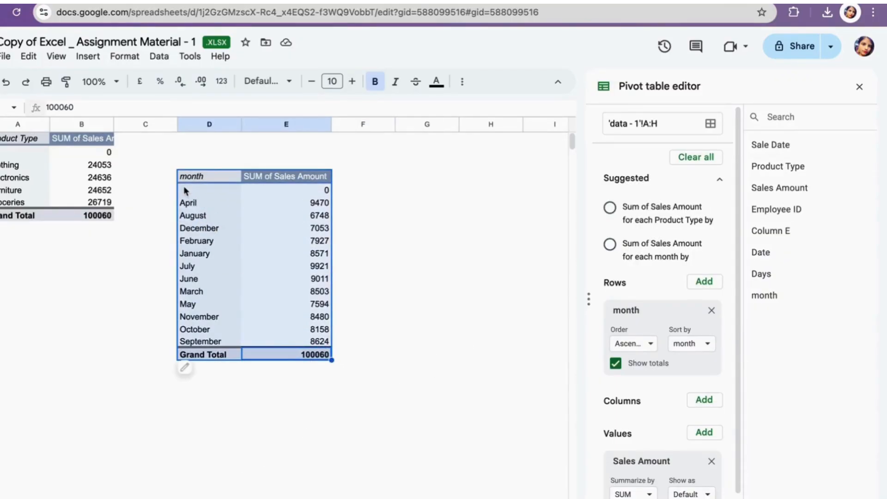
click(95, 219)
drag(114, 207, 1, 141)
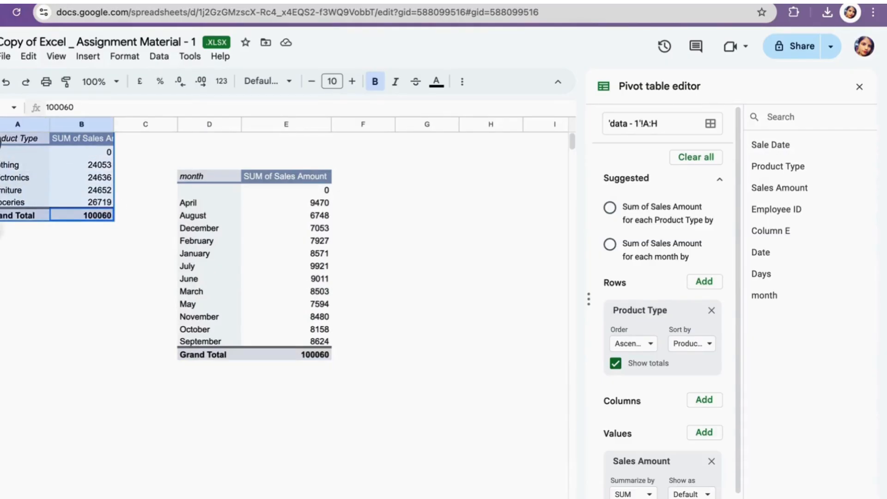
click(30, 303)
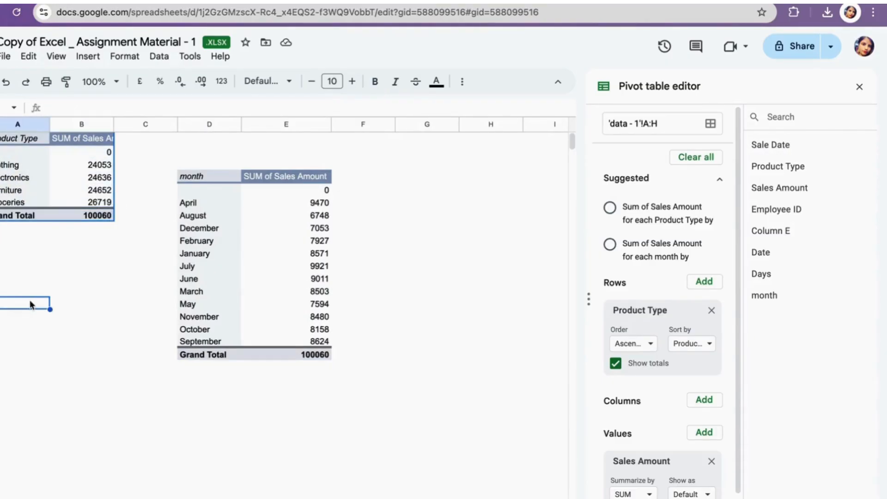
key(ctrl+v)
click(67, 352)
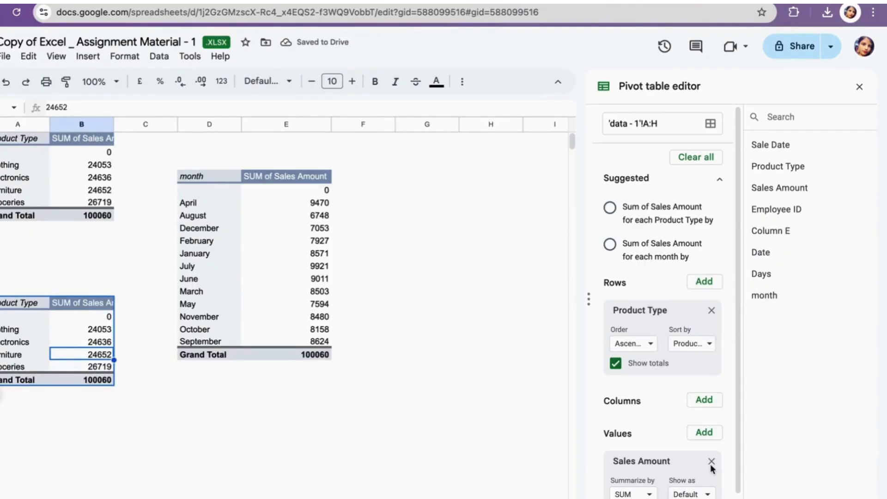
- In the pasted pivot table, replace the Sales Amount value with a COUNTA of Product Type
click(648, 494)
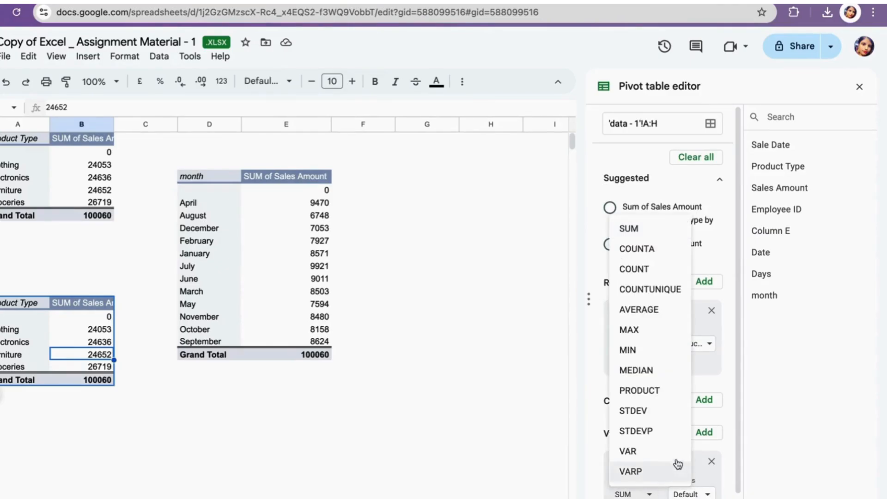
click(712, 461)
click(712, 461)
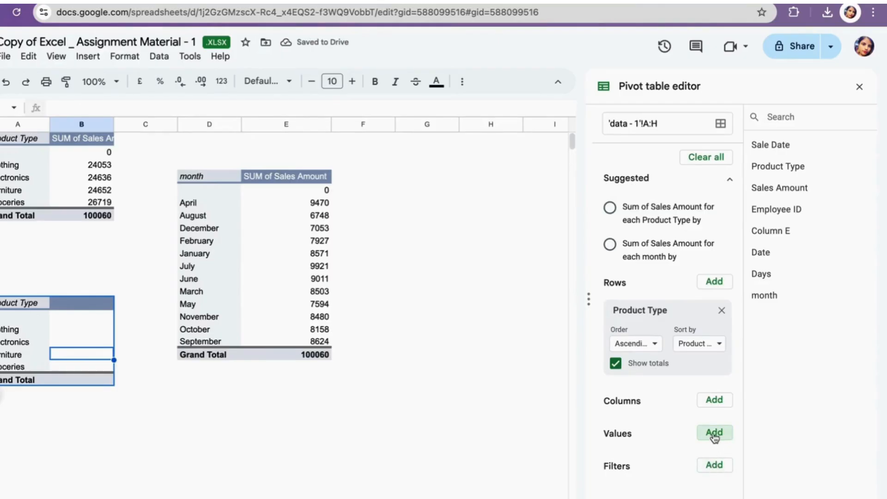
click(713, 434)
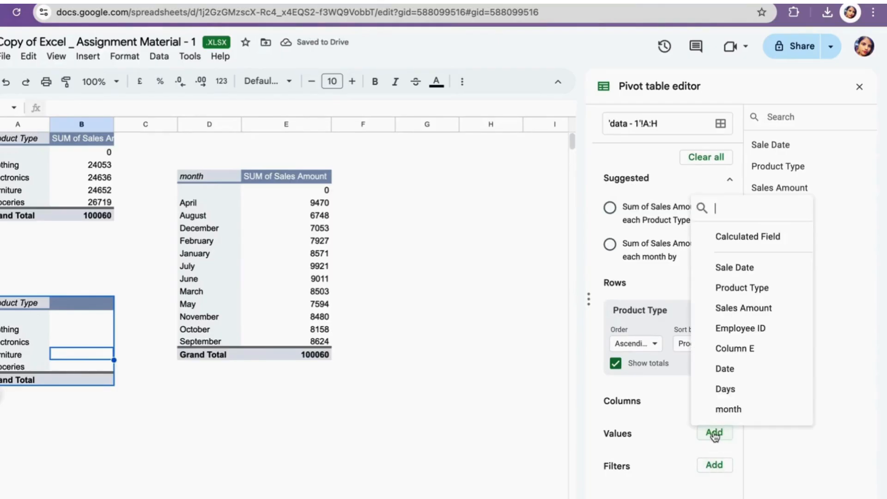
click(755, 288)
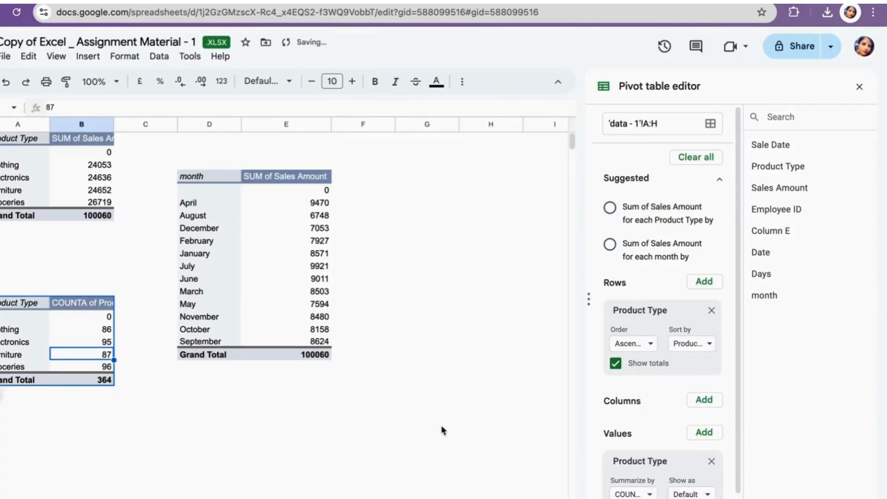
click(233, 458)
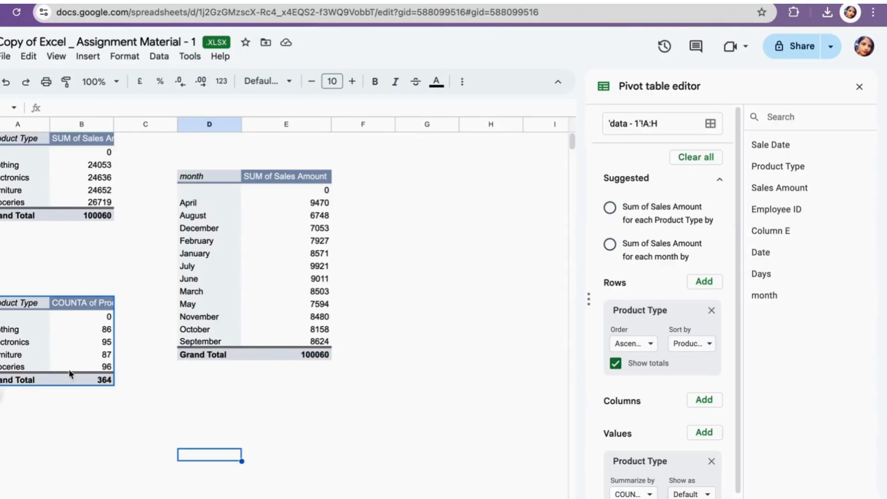
click(351, 392)
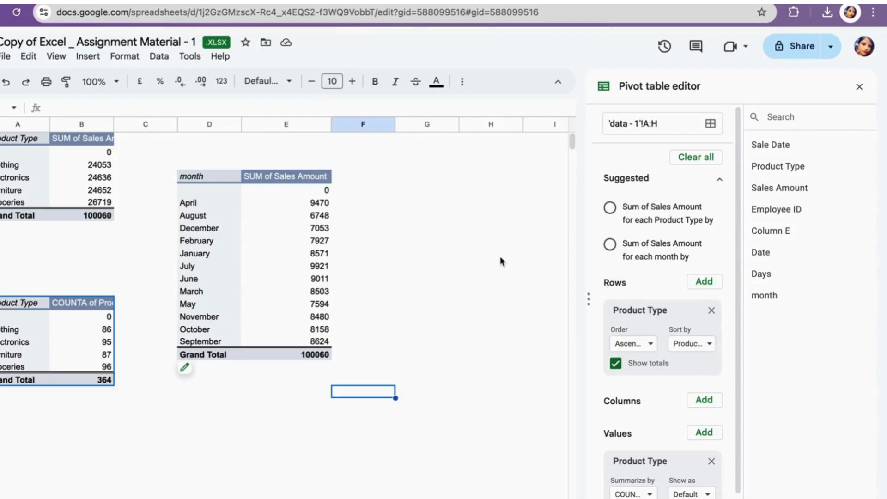
click(88, 56)
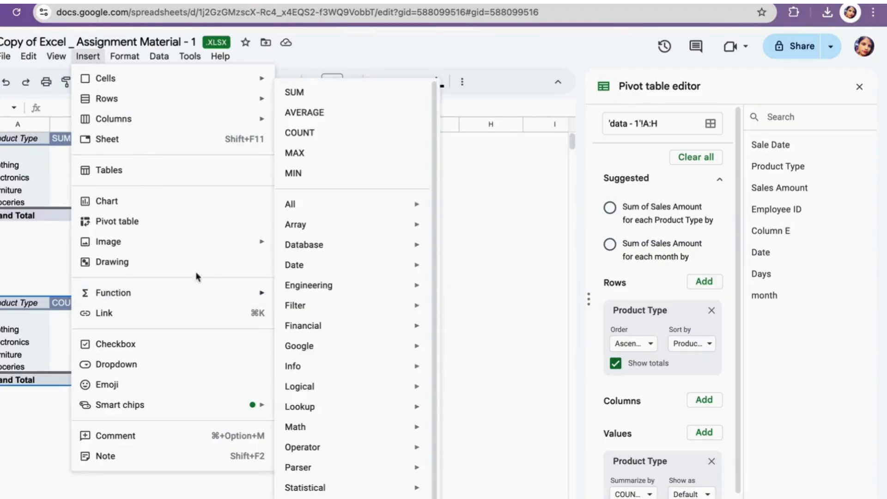
click(362, 292)
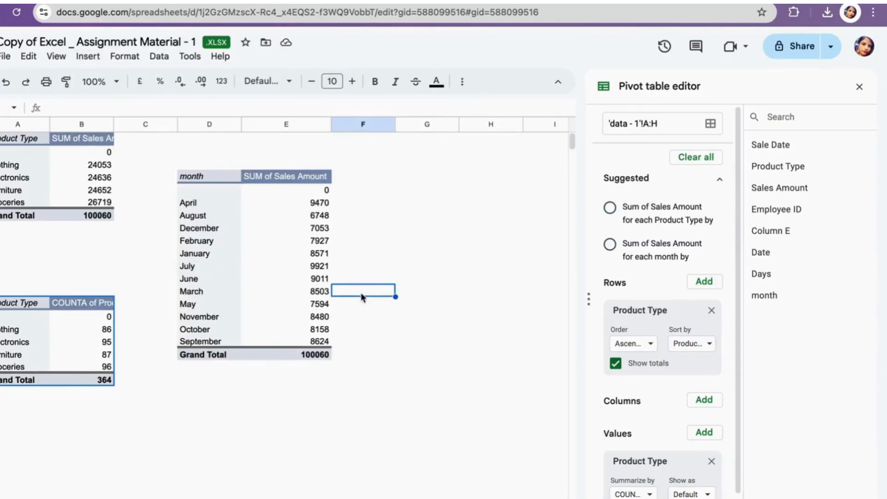
click(291, 293)
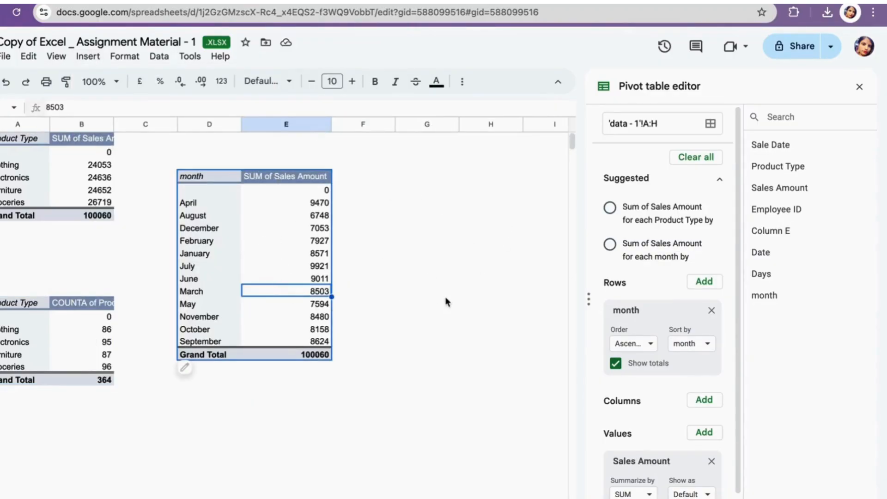